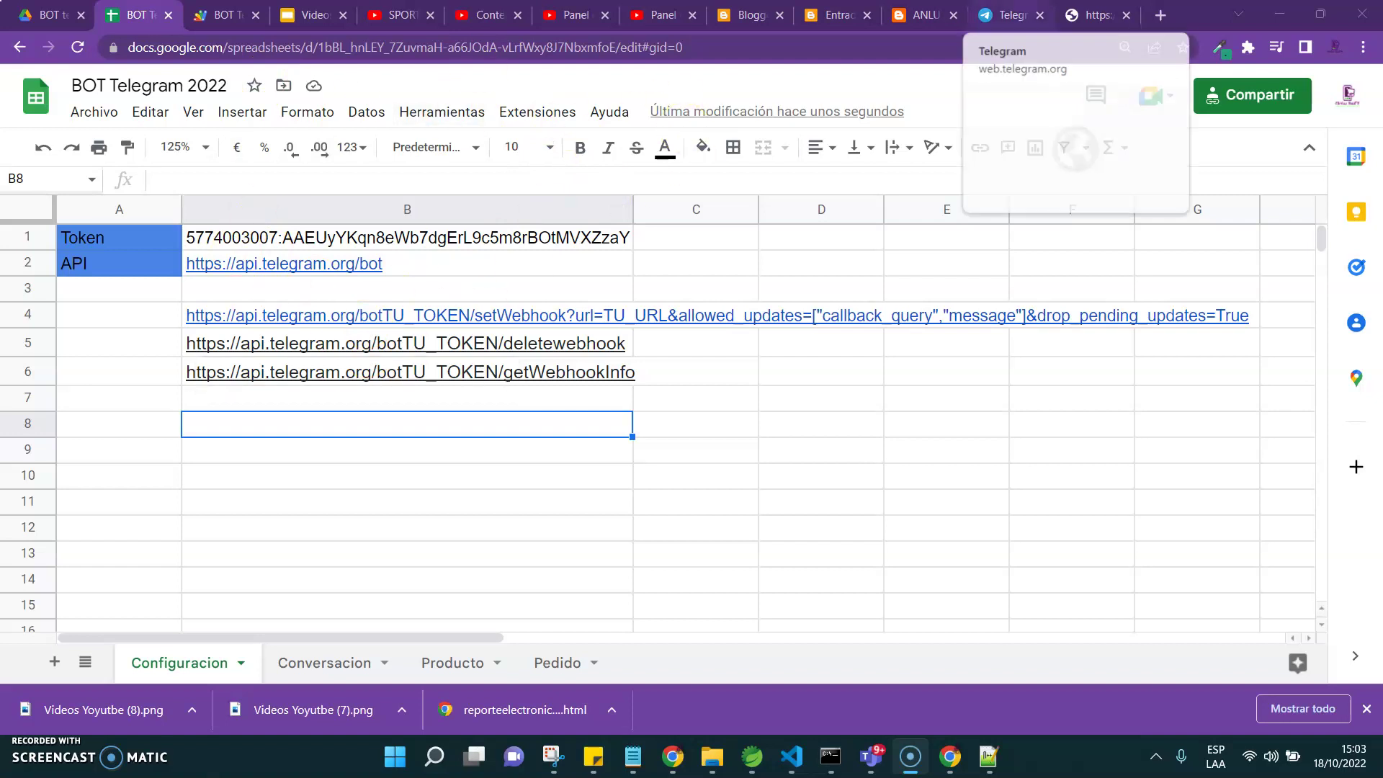
Look through the bot's reply texts on the Conversacion sheet.
left_click(289, 661)
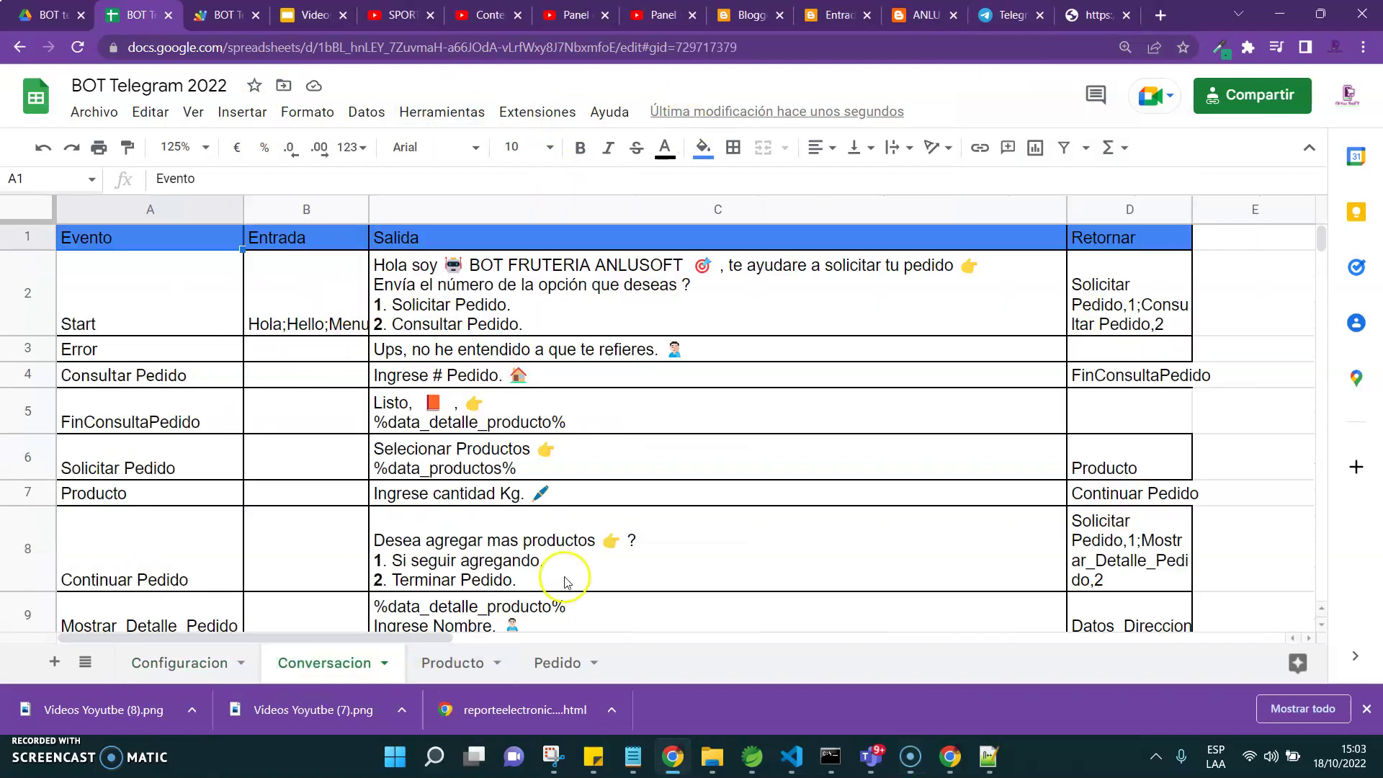
left_click(552, 398)
key("Down")
key("Down")
key("Down")
key("Down")
key("Down")
key("Down")
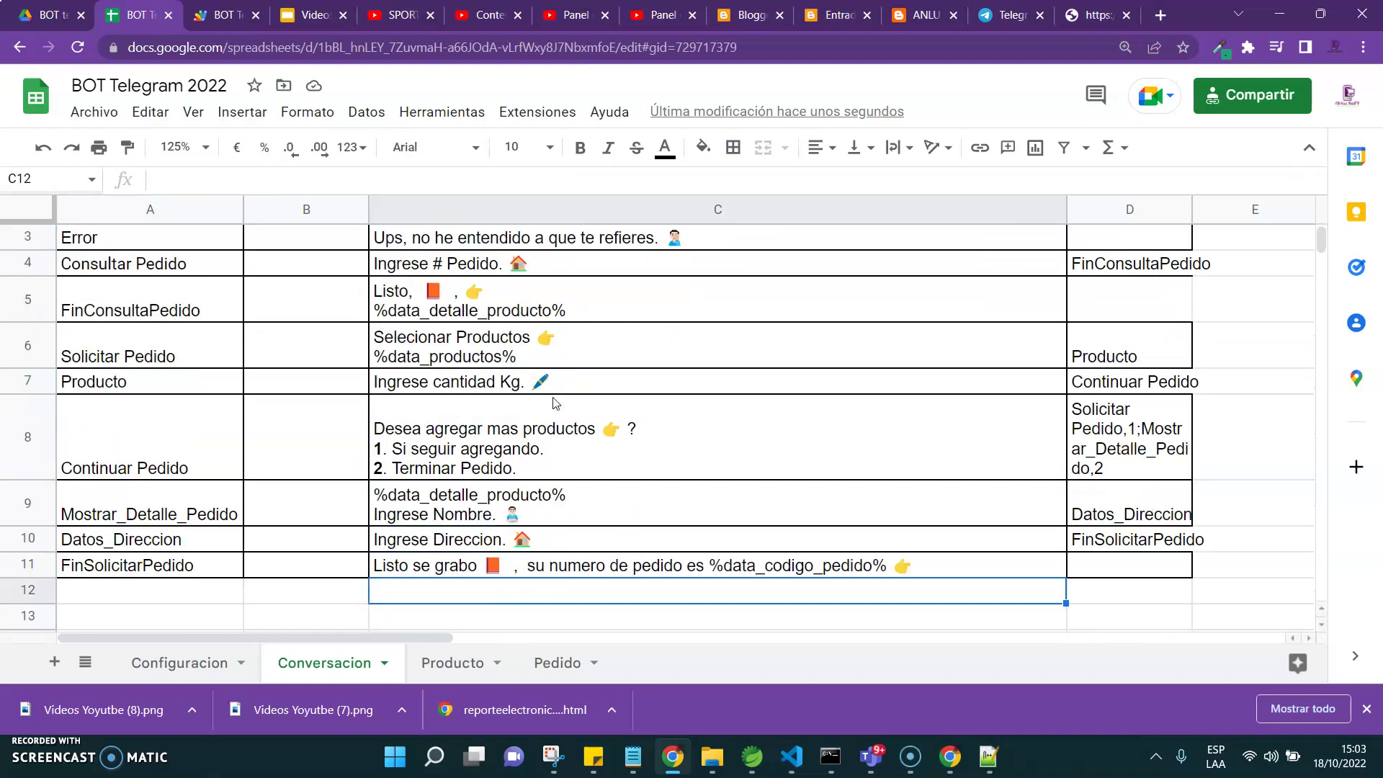
key("Up")
Check the Producto and the empty Pedido sheets, then go to the bot's Telegram chat.
left_click(464, 667)
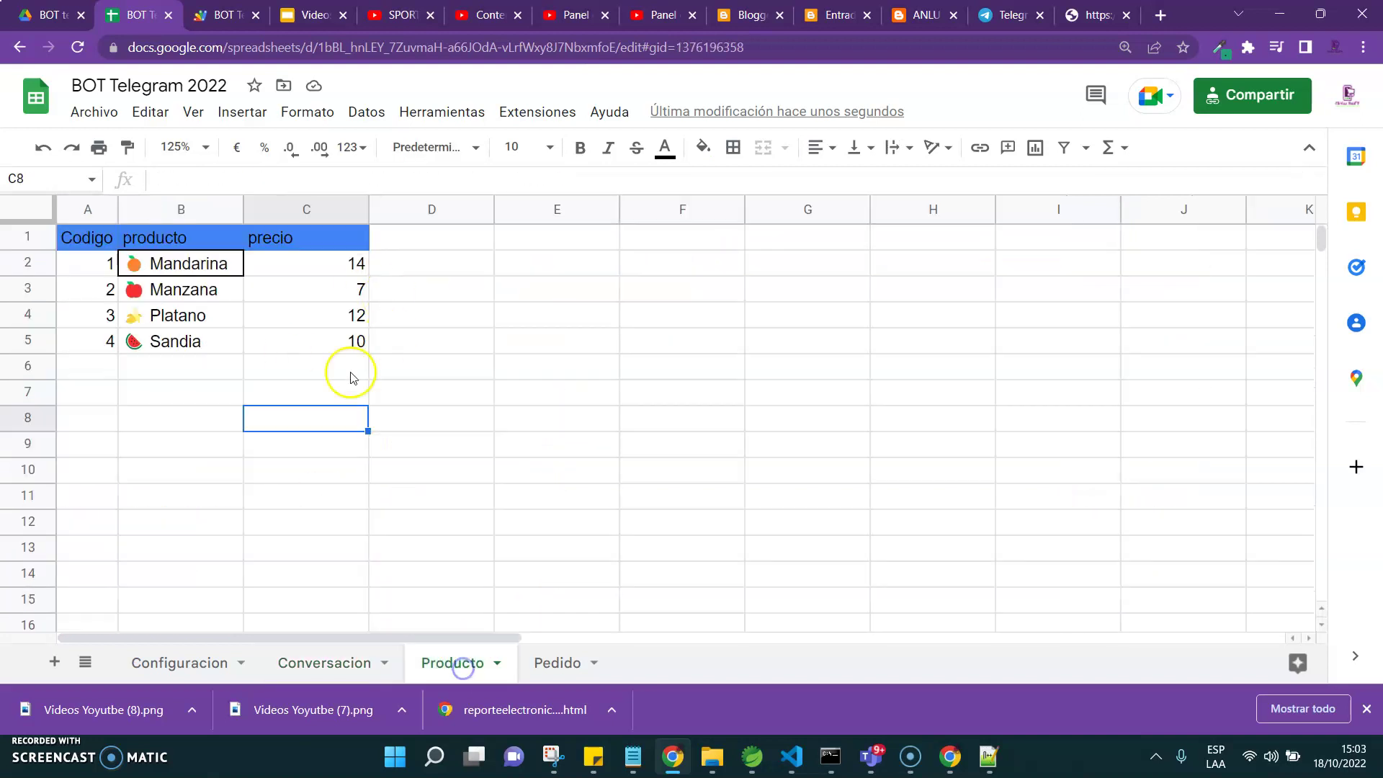
left_click(575, 663)
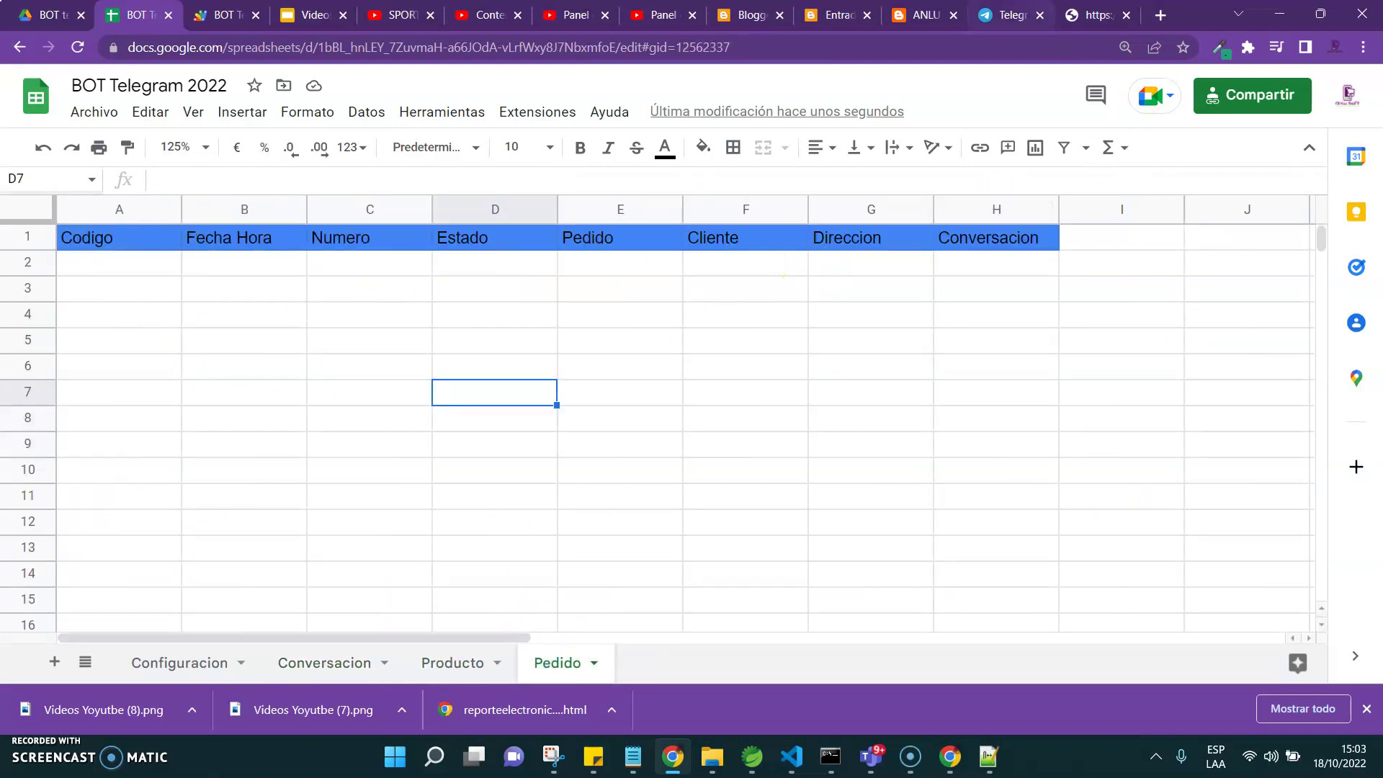
left_click(1012, 14)
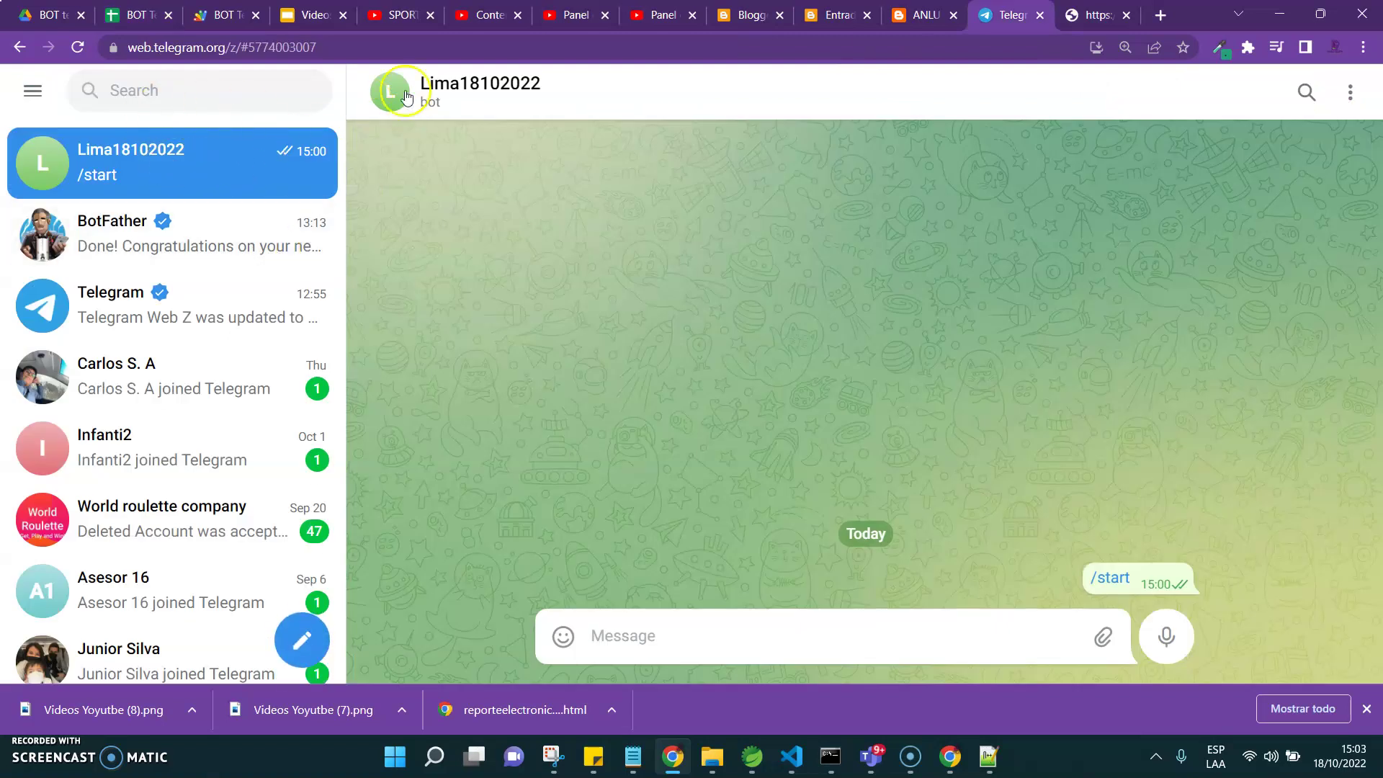
Greet the bot with Hola and zoom the Telegram page to 125%.
type("Hola")
key("Return")
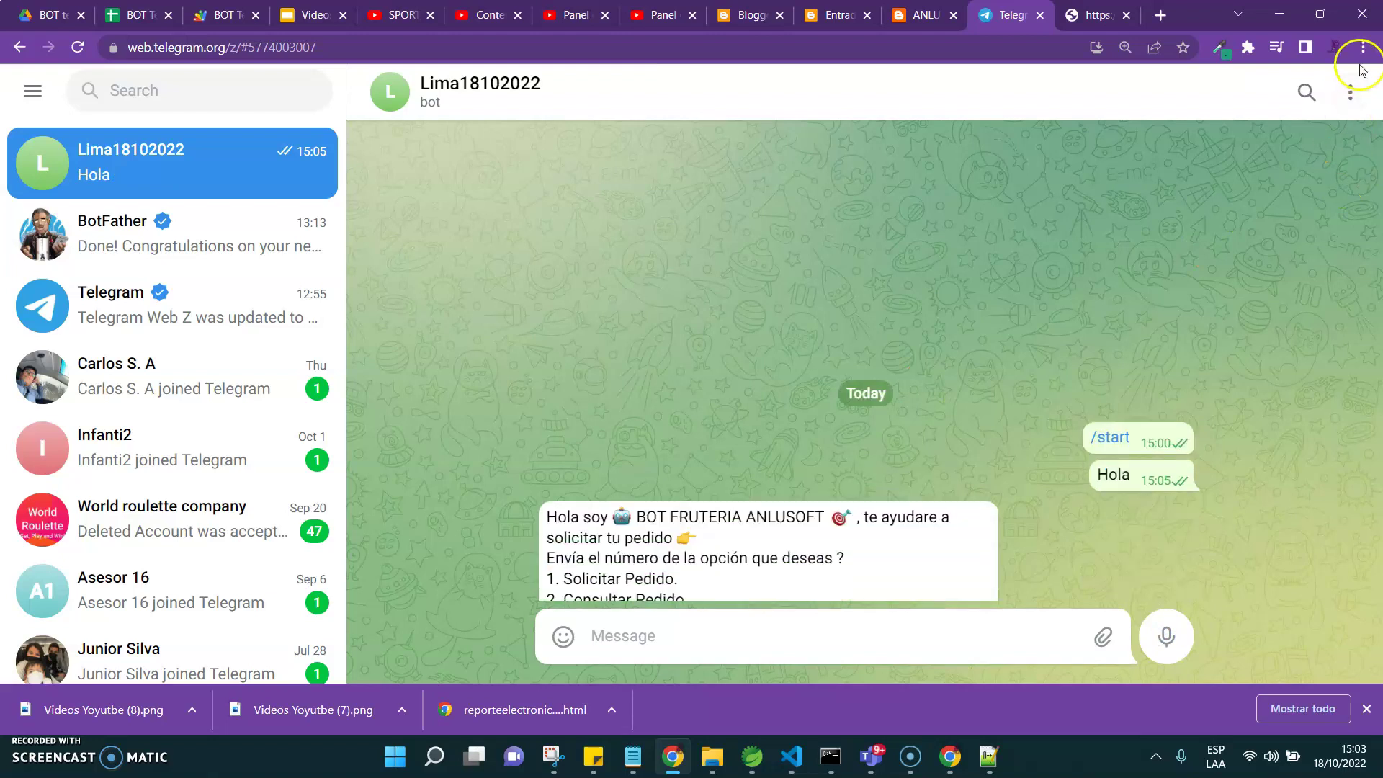
left_click(1363, 49)
left_click(1324, 217)
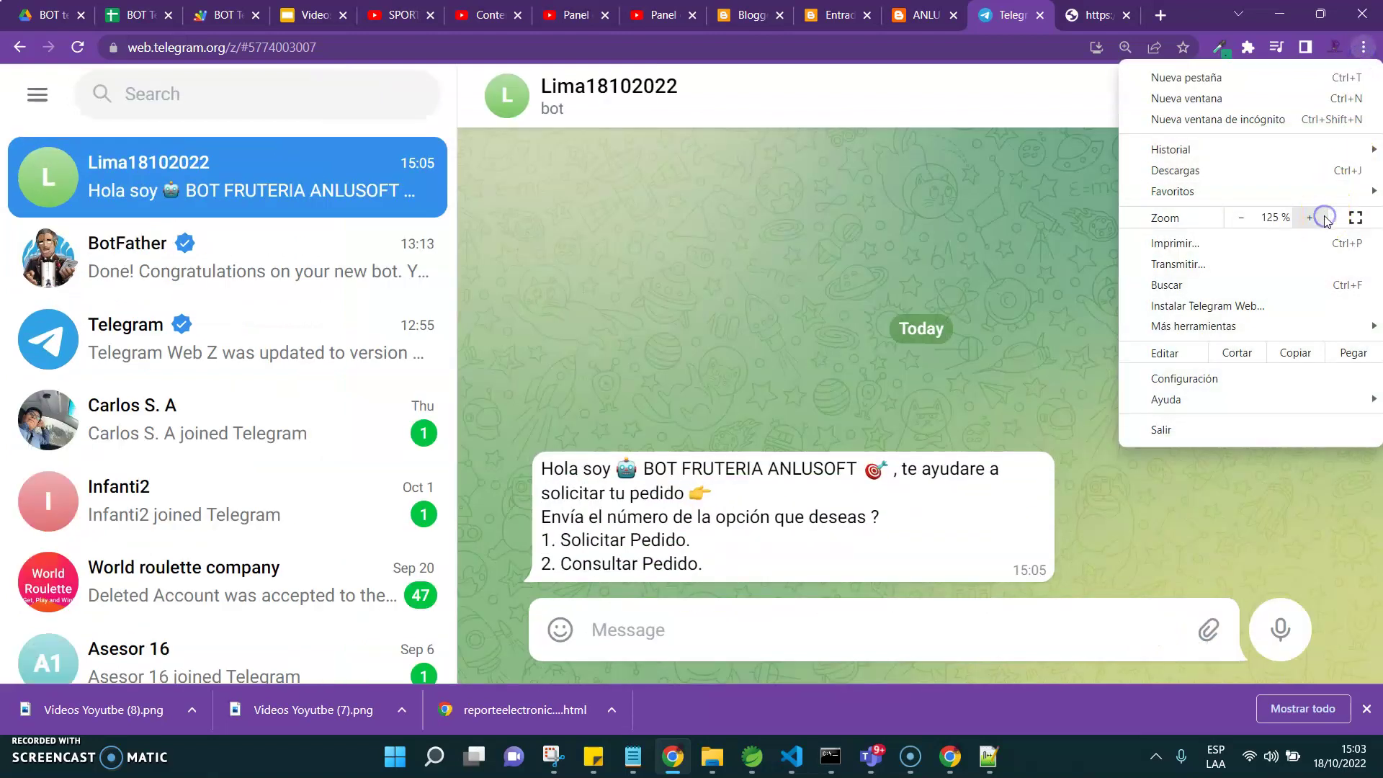
left_click(720, 632)
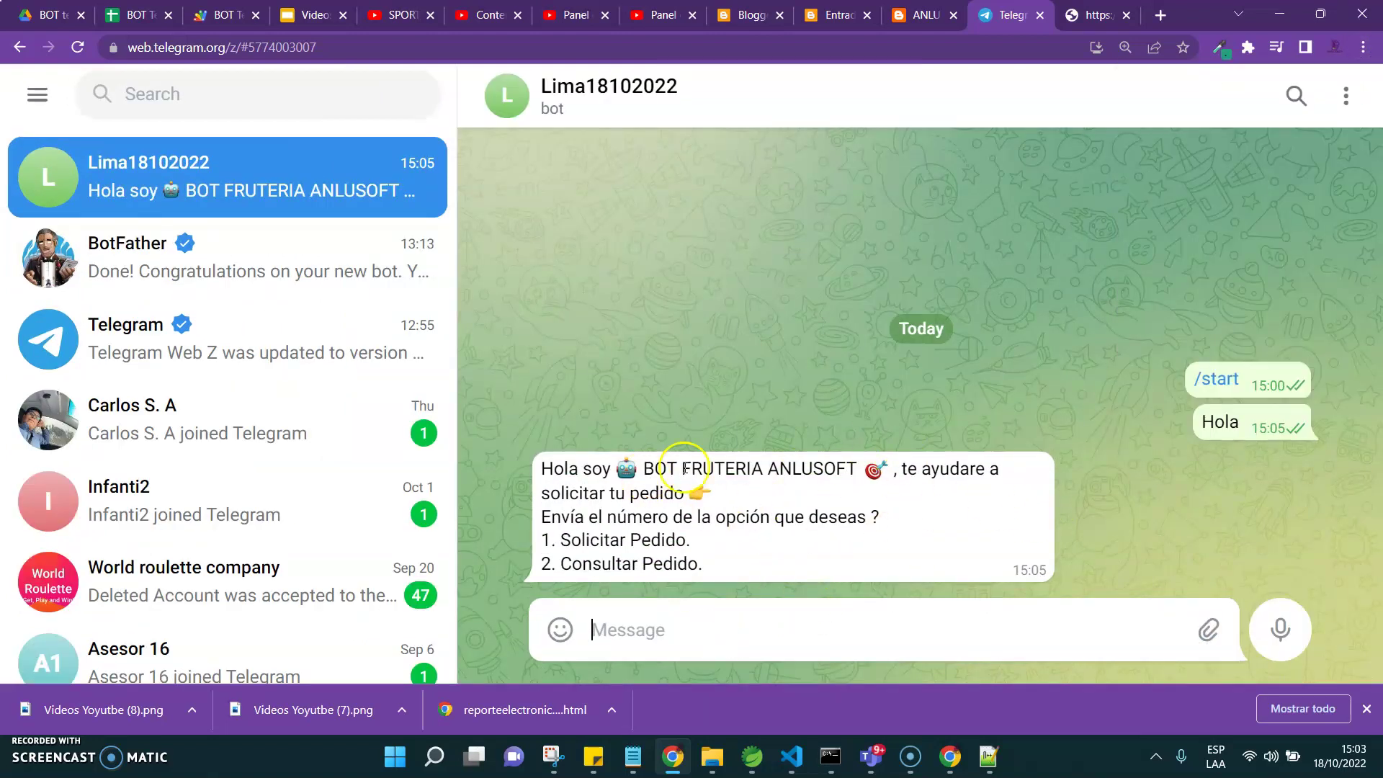
Start a new order and add 3 kg of product 1, Mandarina.
type("1")
key("Return")
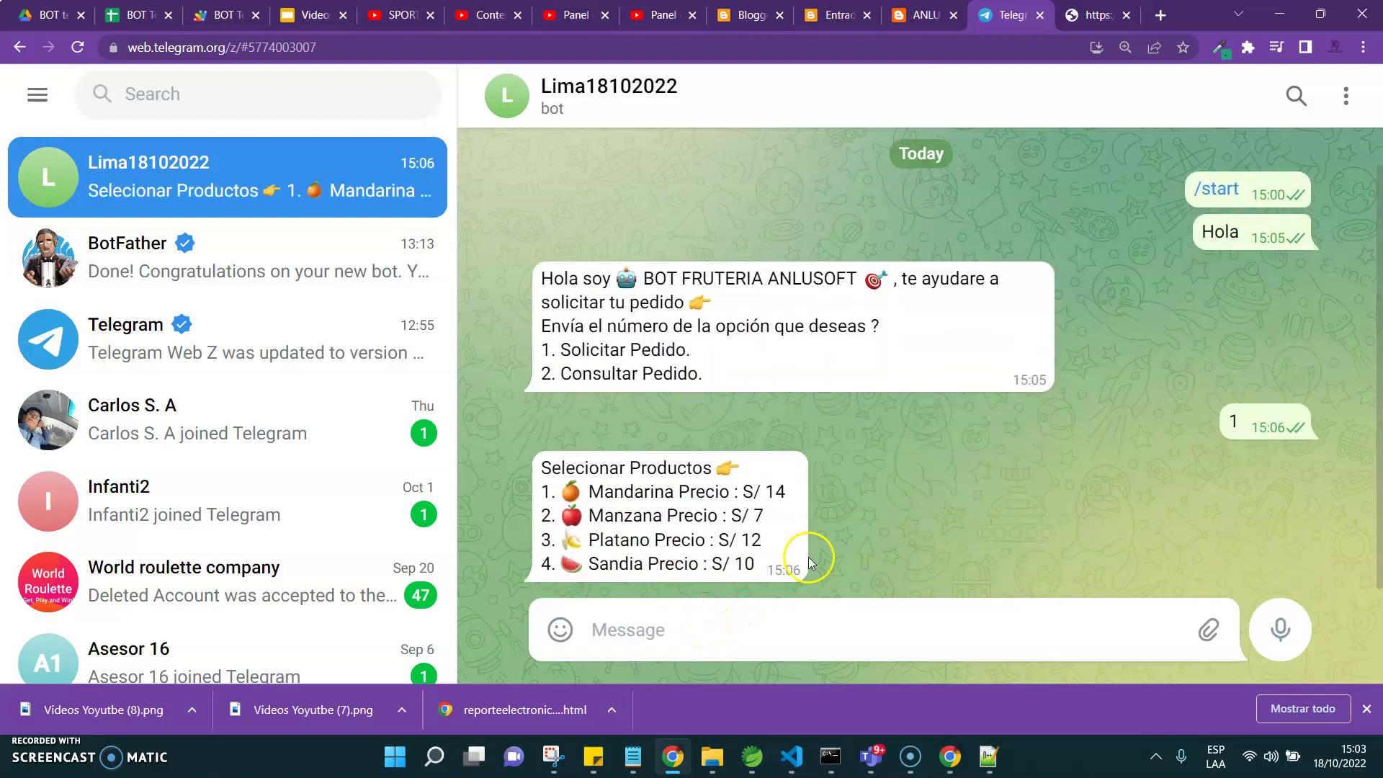
type("1")
key("Return")
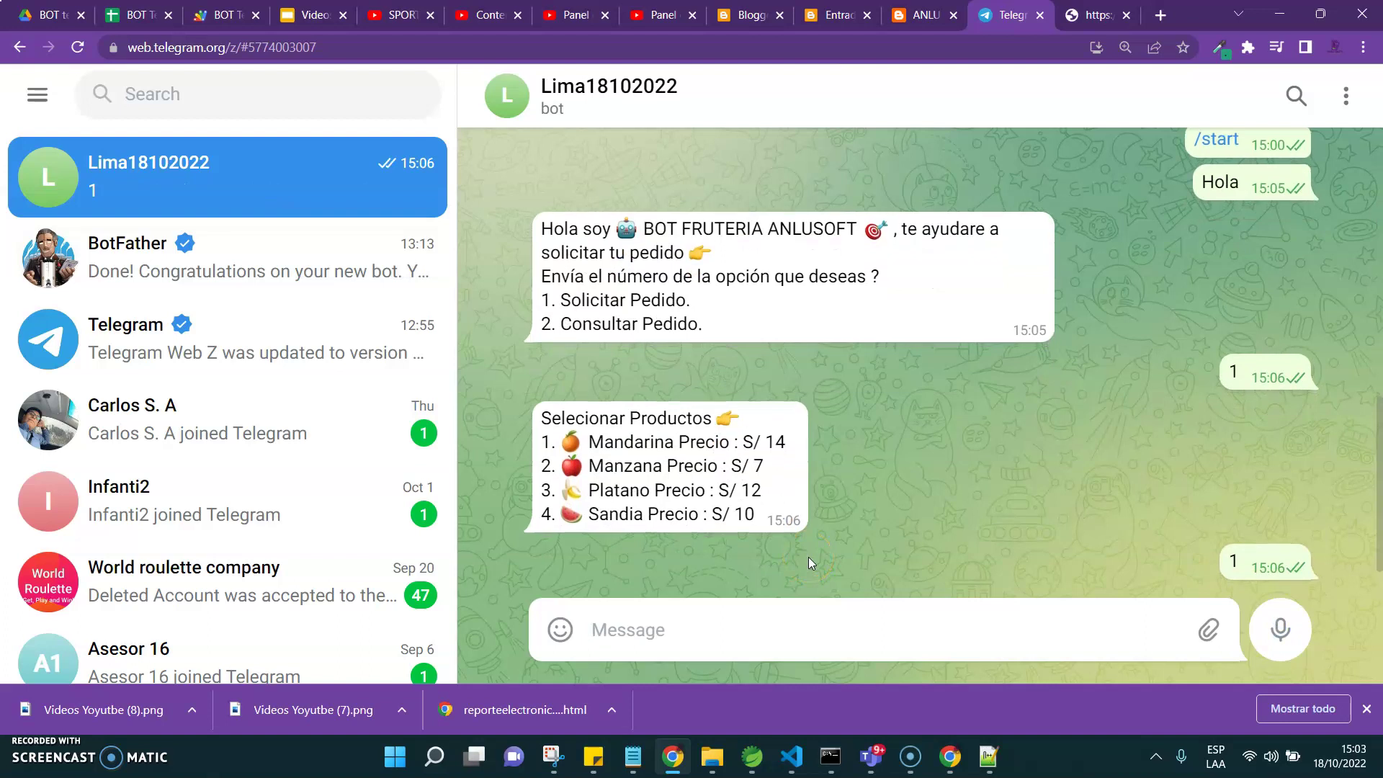
type("3")
key("Return")
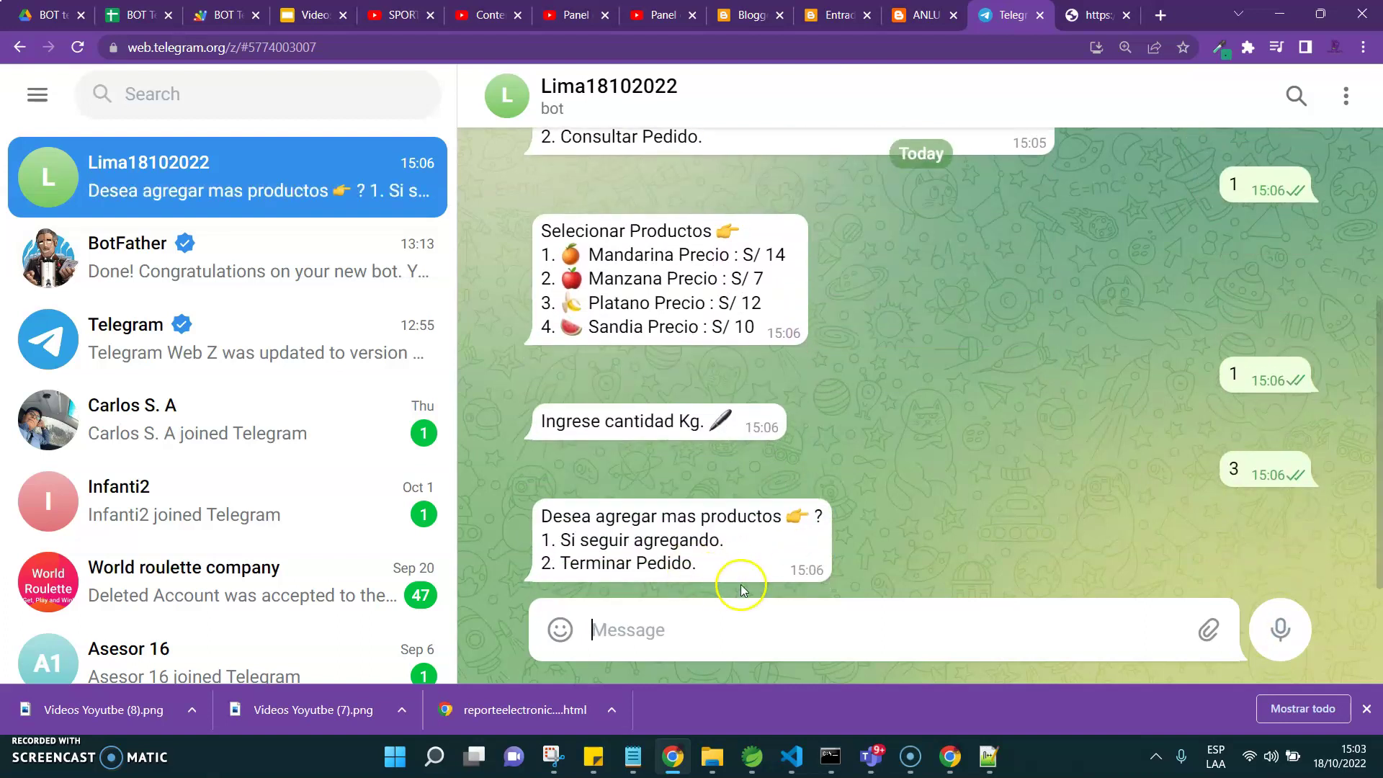
Add 3 kg of product 4, Sandia, and finish the order.
type("1")
key("Return")
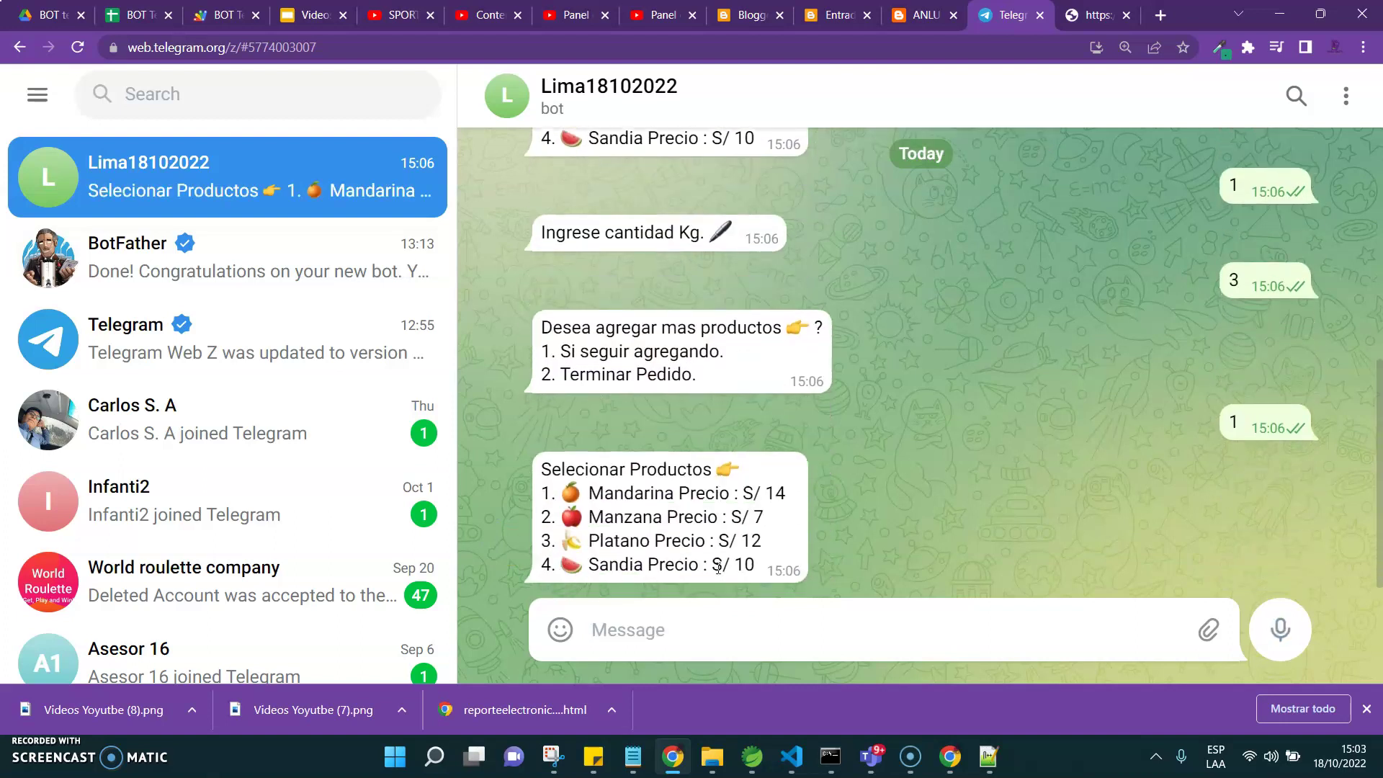
type("4")
key("Return")
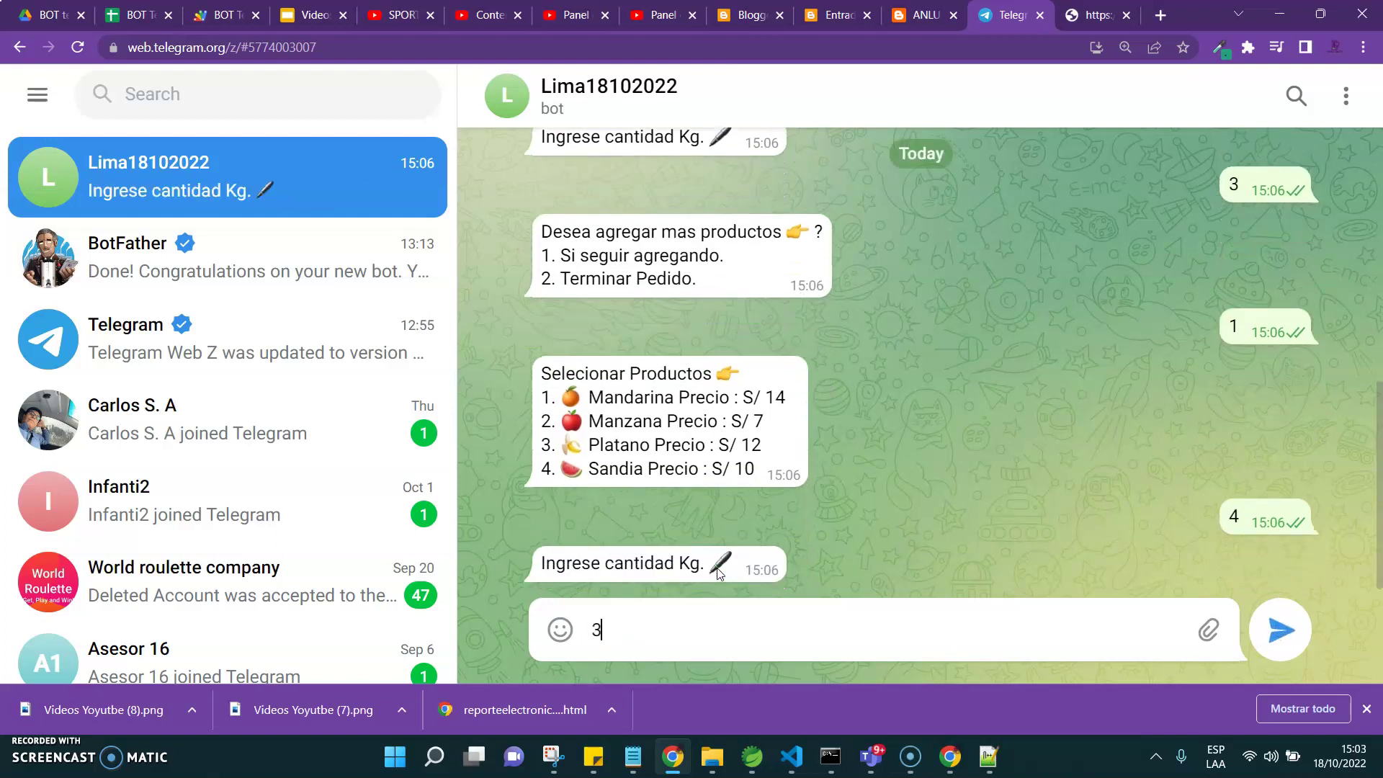
key("Return")
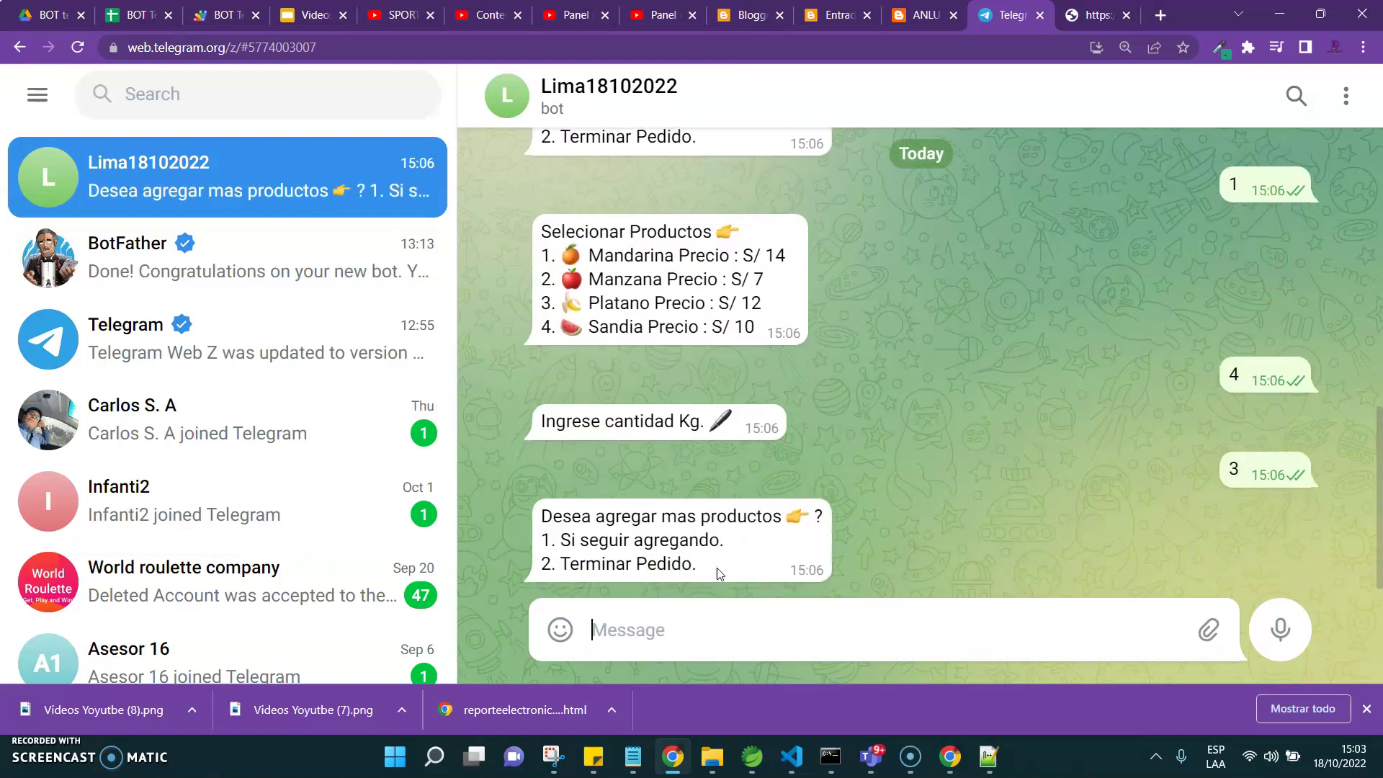
type("2")
key("Return")
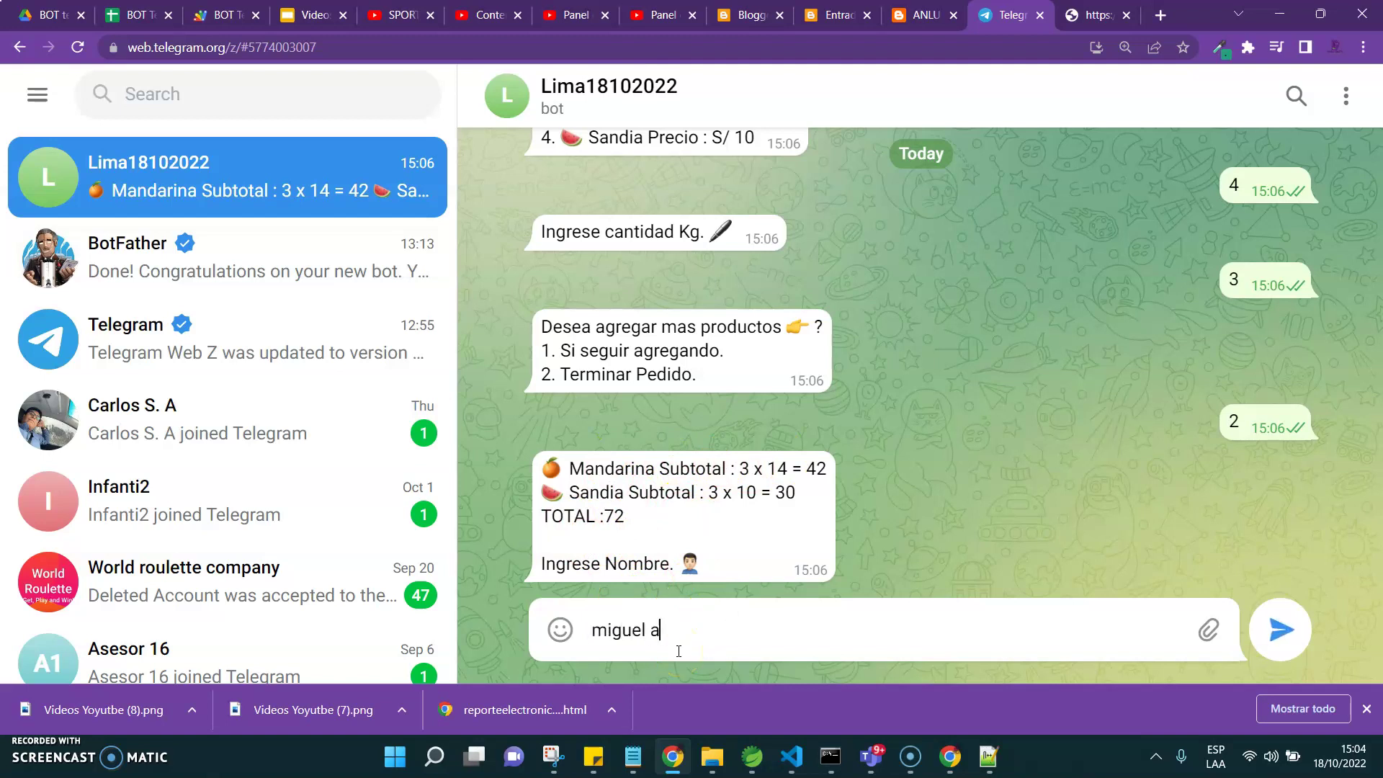
Send the customer's name and delivery address to complete order 2.
type("el")
key("Return")
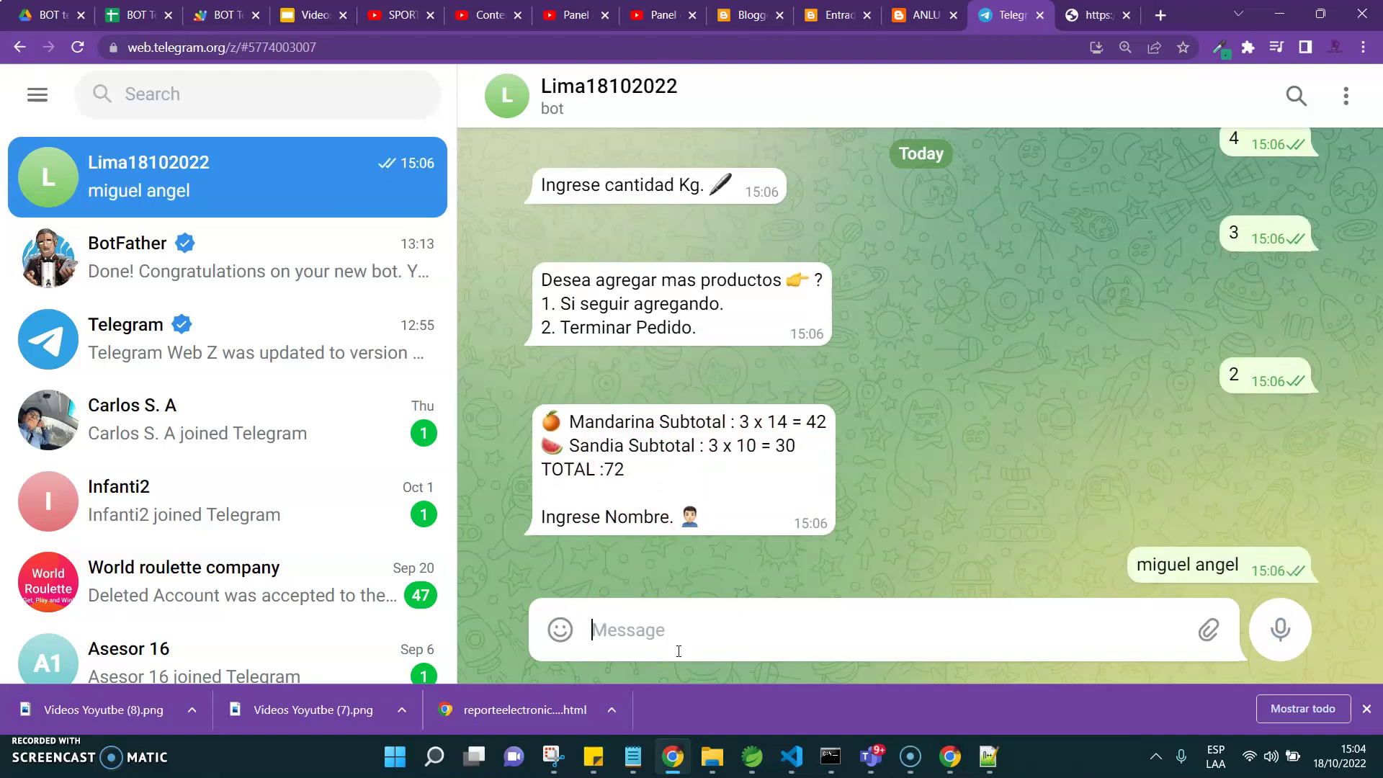
left_click(767, 643)
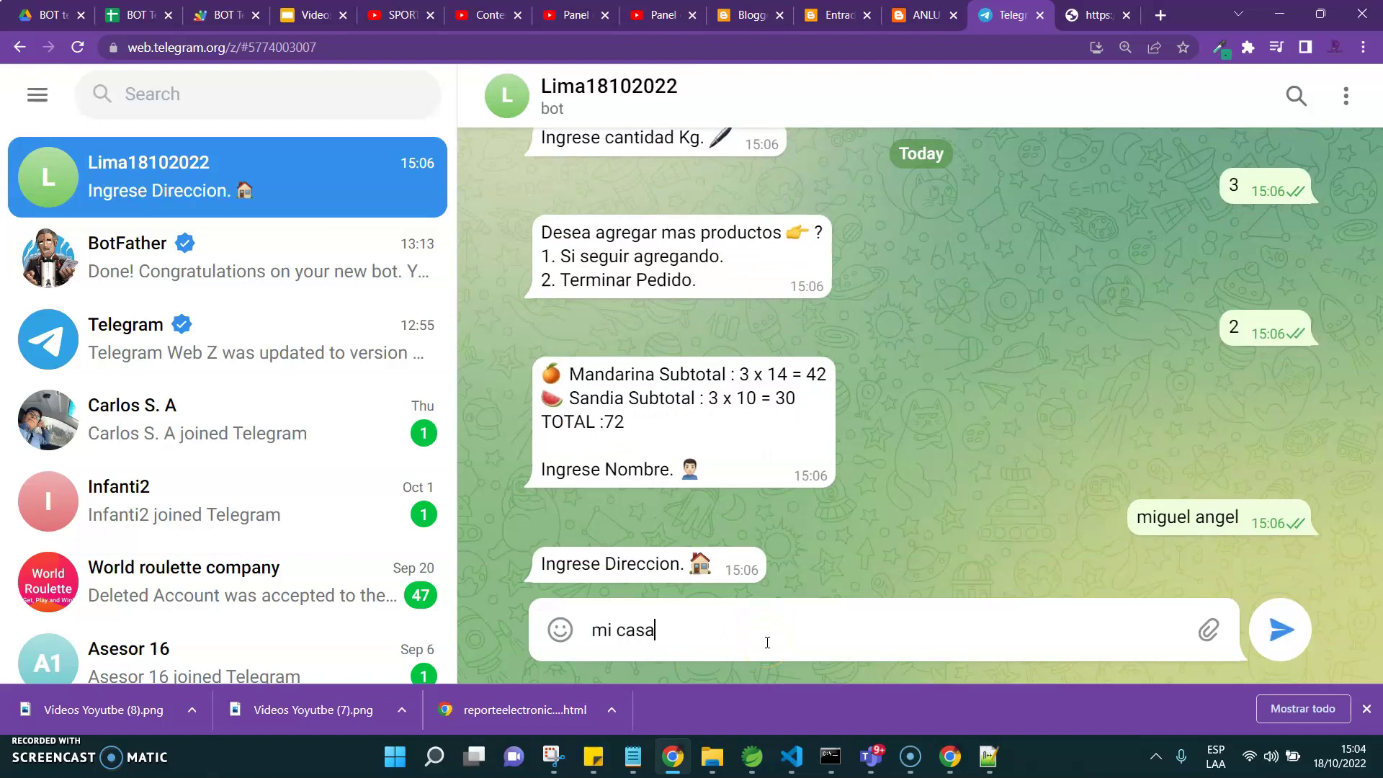
key("Return")
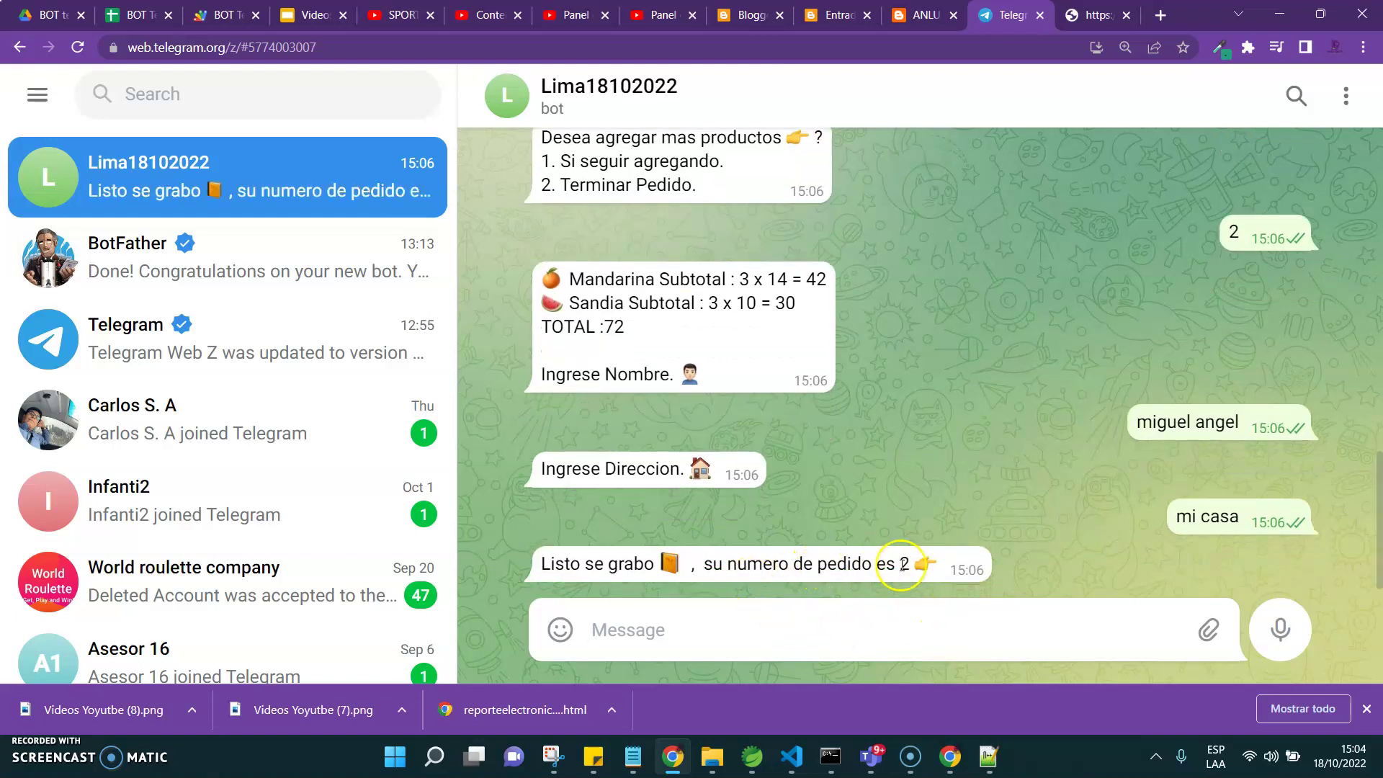
left_click(137, 14)
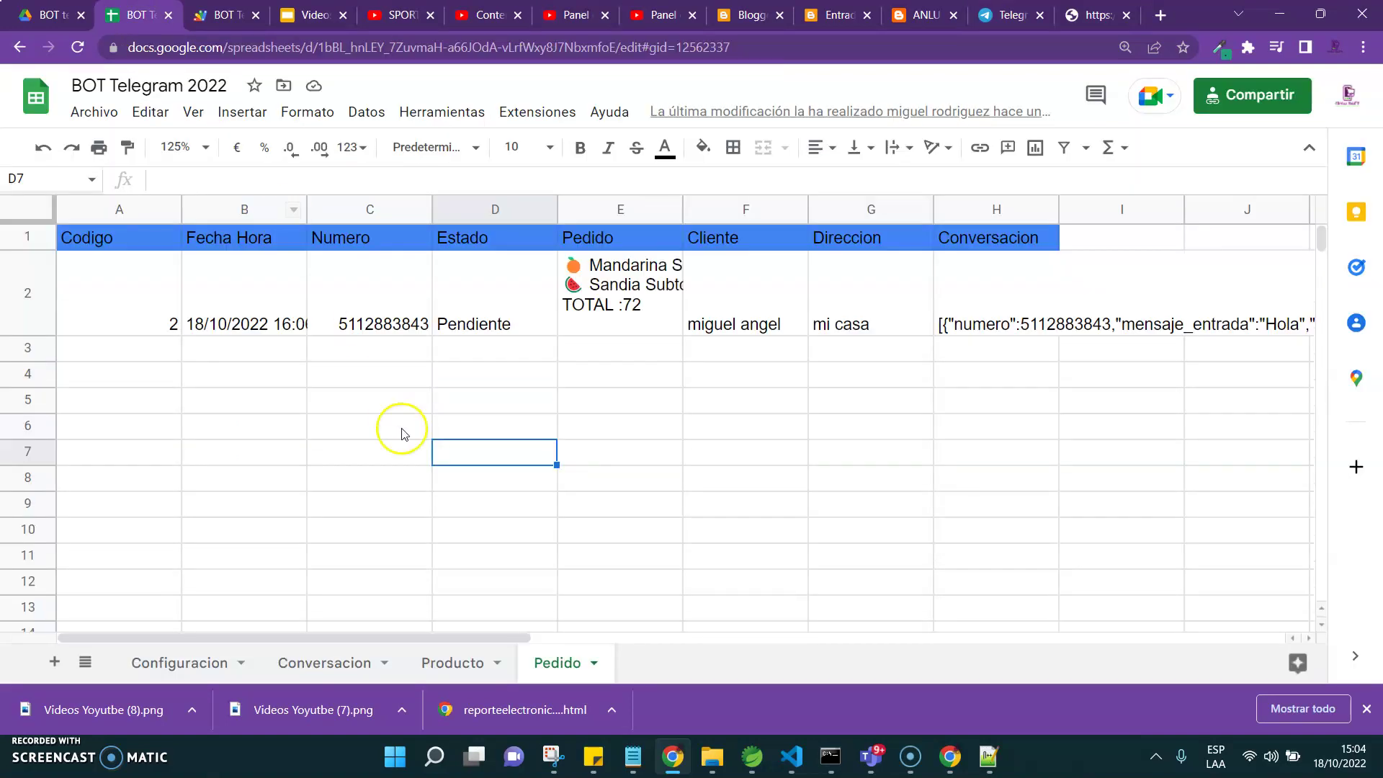
Inspect order 2's row, from the code in A2 to the Conversacion log in H2.
left_click(89, 308)
key("Right")
key("Right")
key("Right")
key("Right")
key("Right")
key("Left")
key("Left")
key("Left")
key("Left")
key("Left")
key("Right")
key("Right")
key("Right")
key("Right")
key("Right")
key("Right")
key("Right")
key("Left")
key("Left")
key("Left")
key("Left")
key("Left")
key("Left")
key("Left")
key("Right")
key("Right")
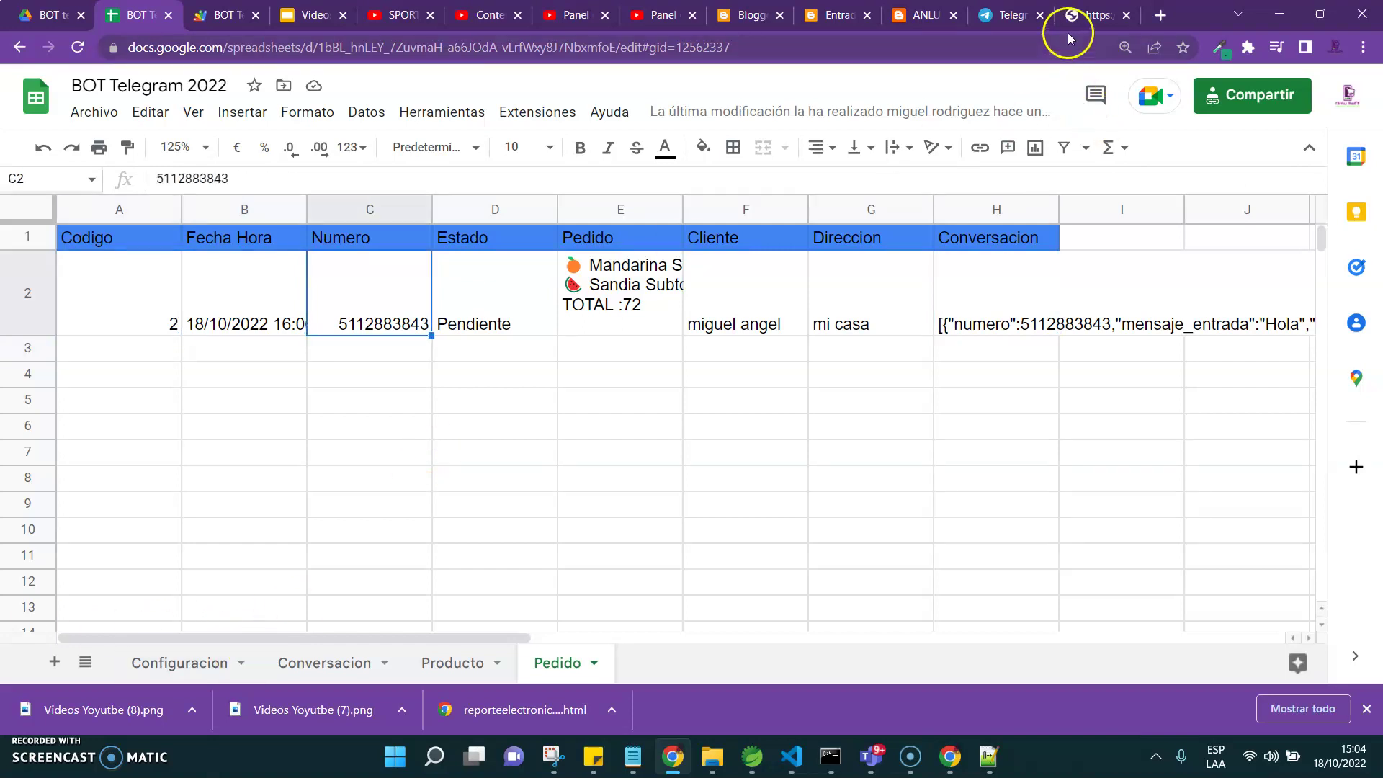
left_click(1023, 15)
Greet the bot, choose option 2 Consultar Pedido, and query order number 2.
type("Hola")
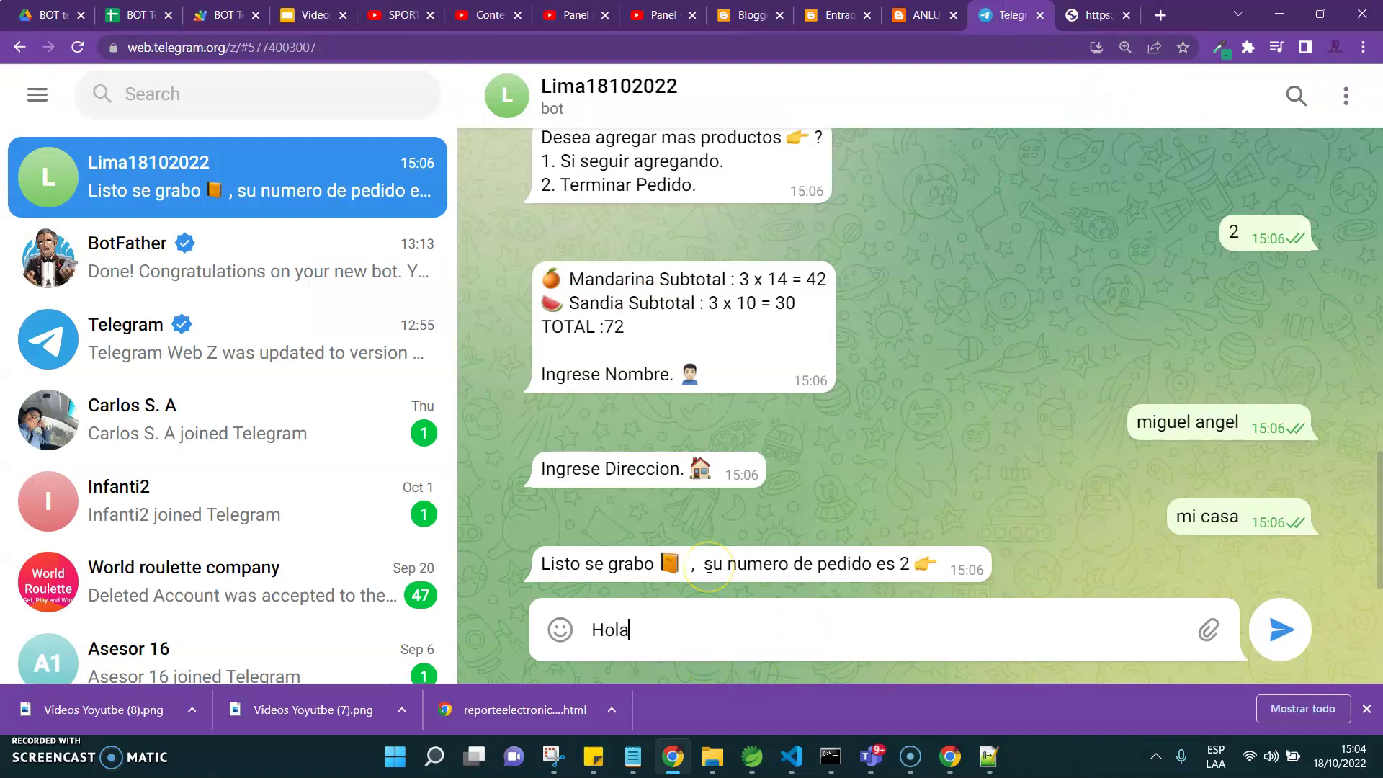
key("Return")
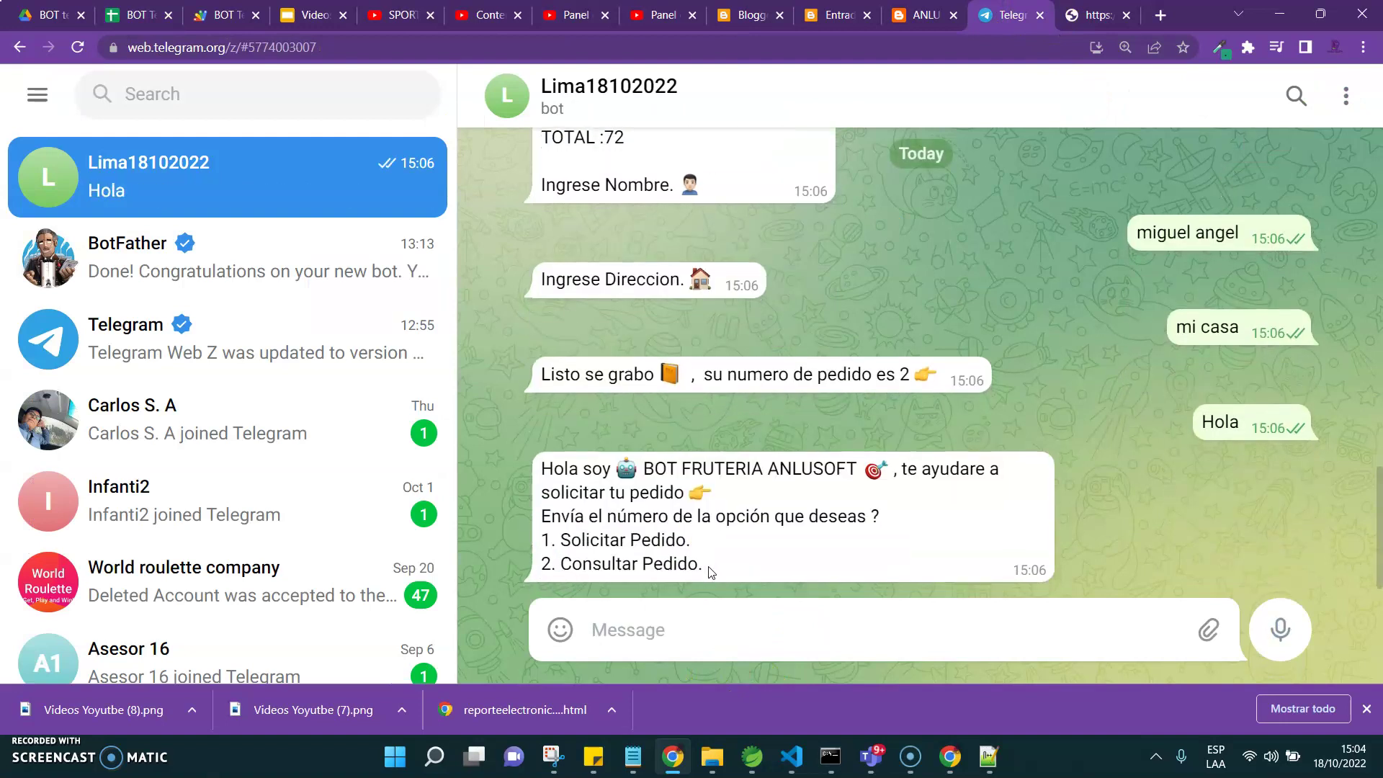
type("2")
key("Return")
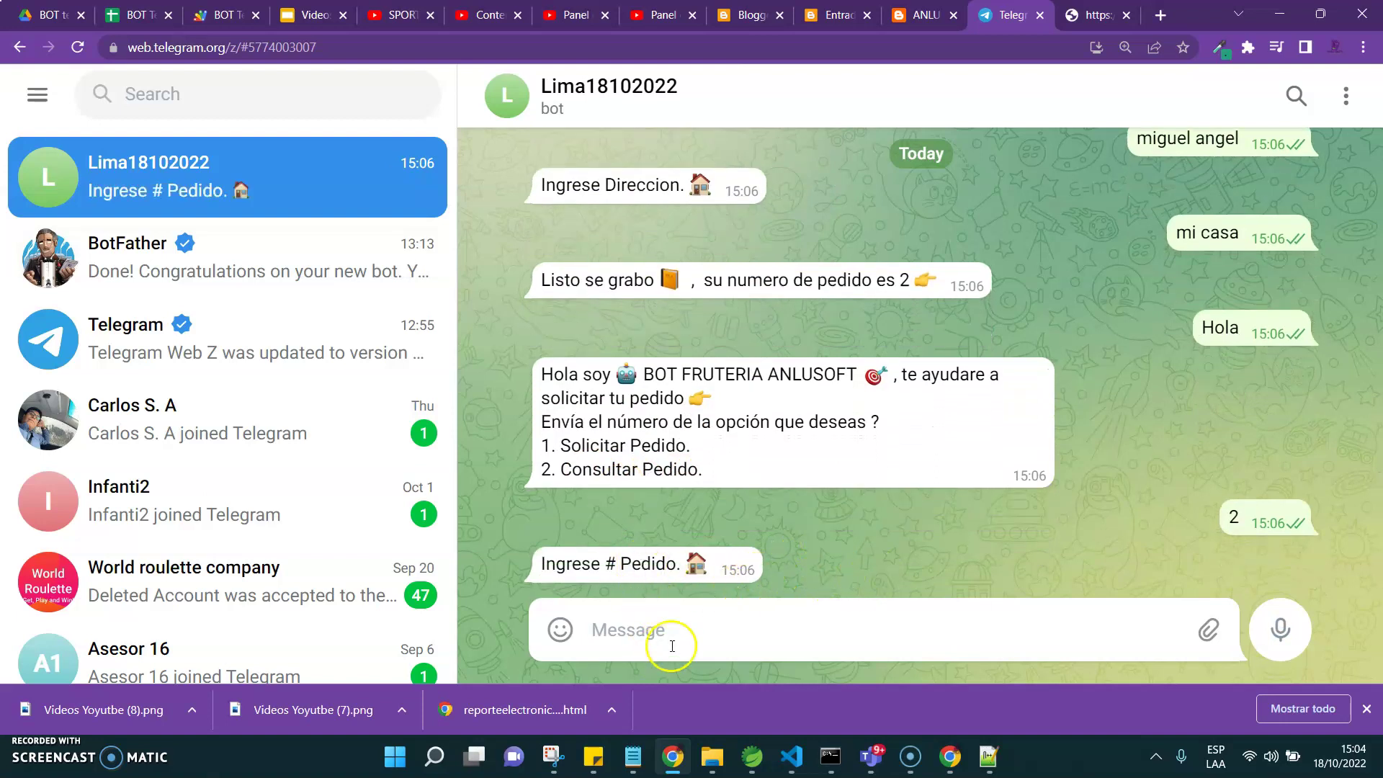
left_click(727, 633)
type("2")
key("Return")
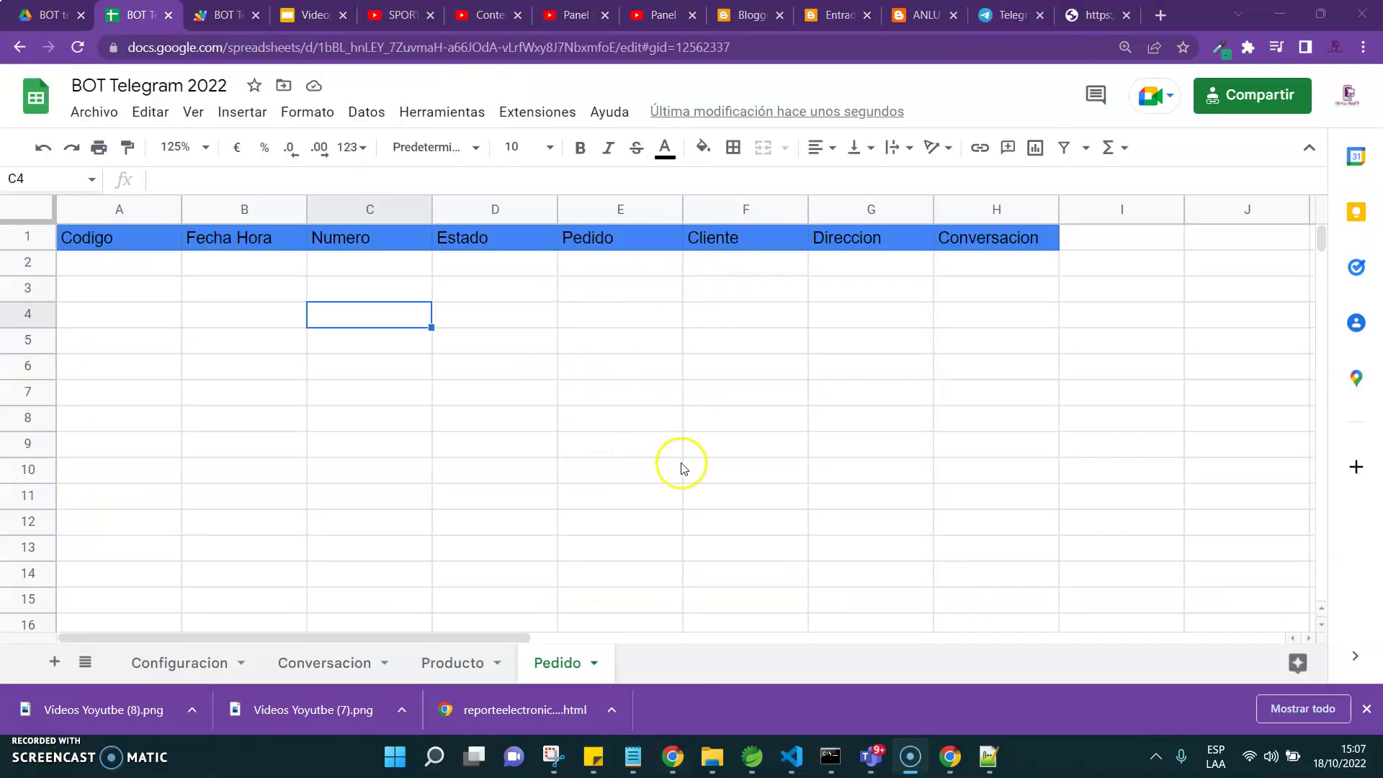
Follow the Página Excel Plantilla spreadsheet link in the blog post.
left_click(960, 773)
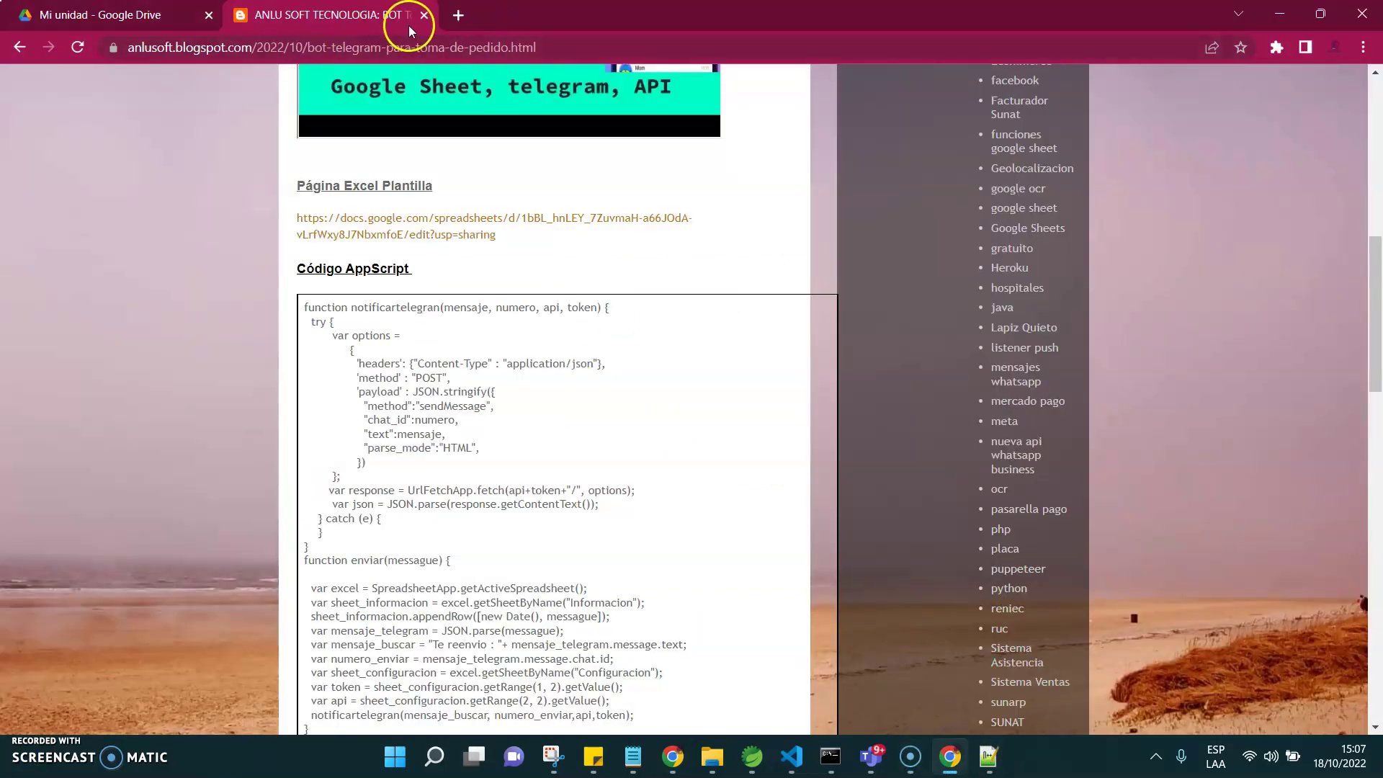
mouse_move(1376, 286)
left_mouse_down()
mouse_move(1377, 193)
mouse_move(1374, 224)
left_mouse_up()
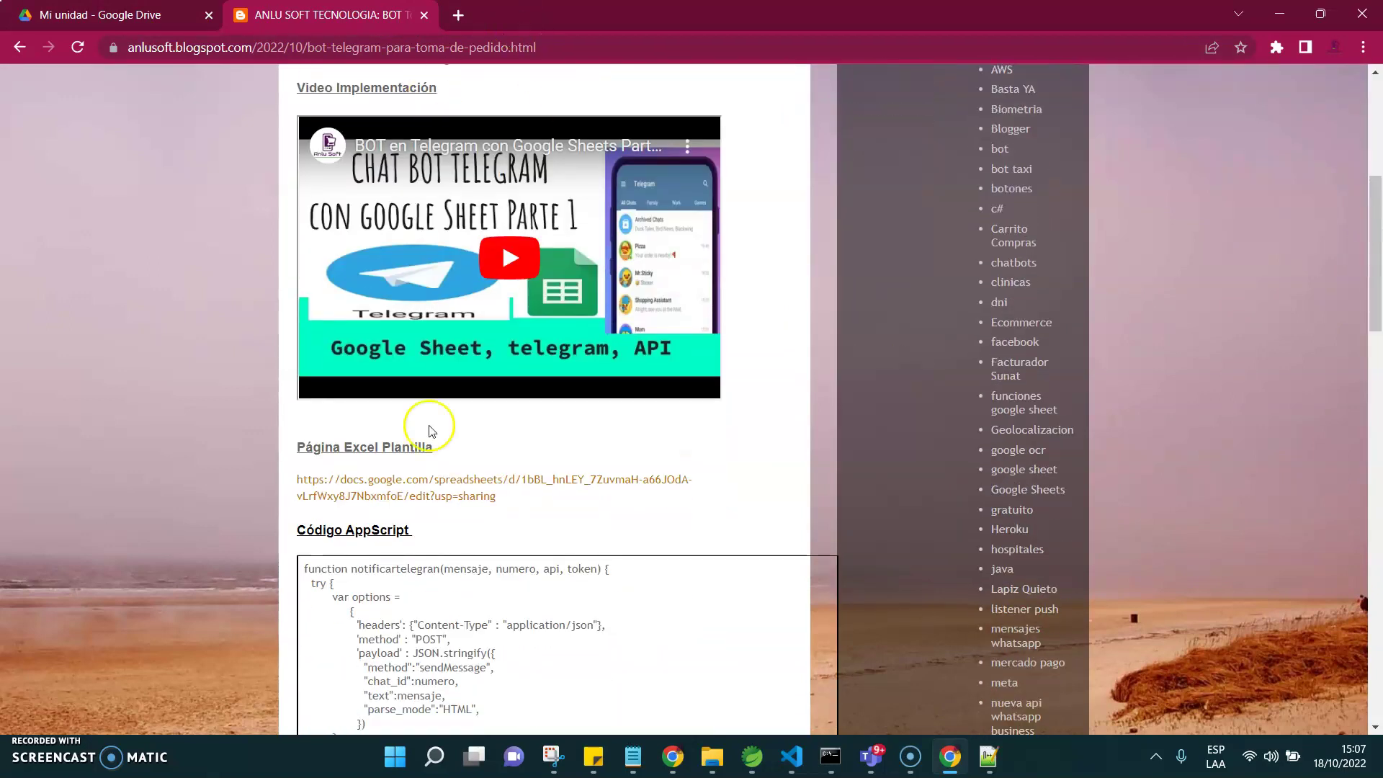
left_click(392, 488)
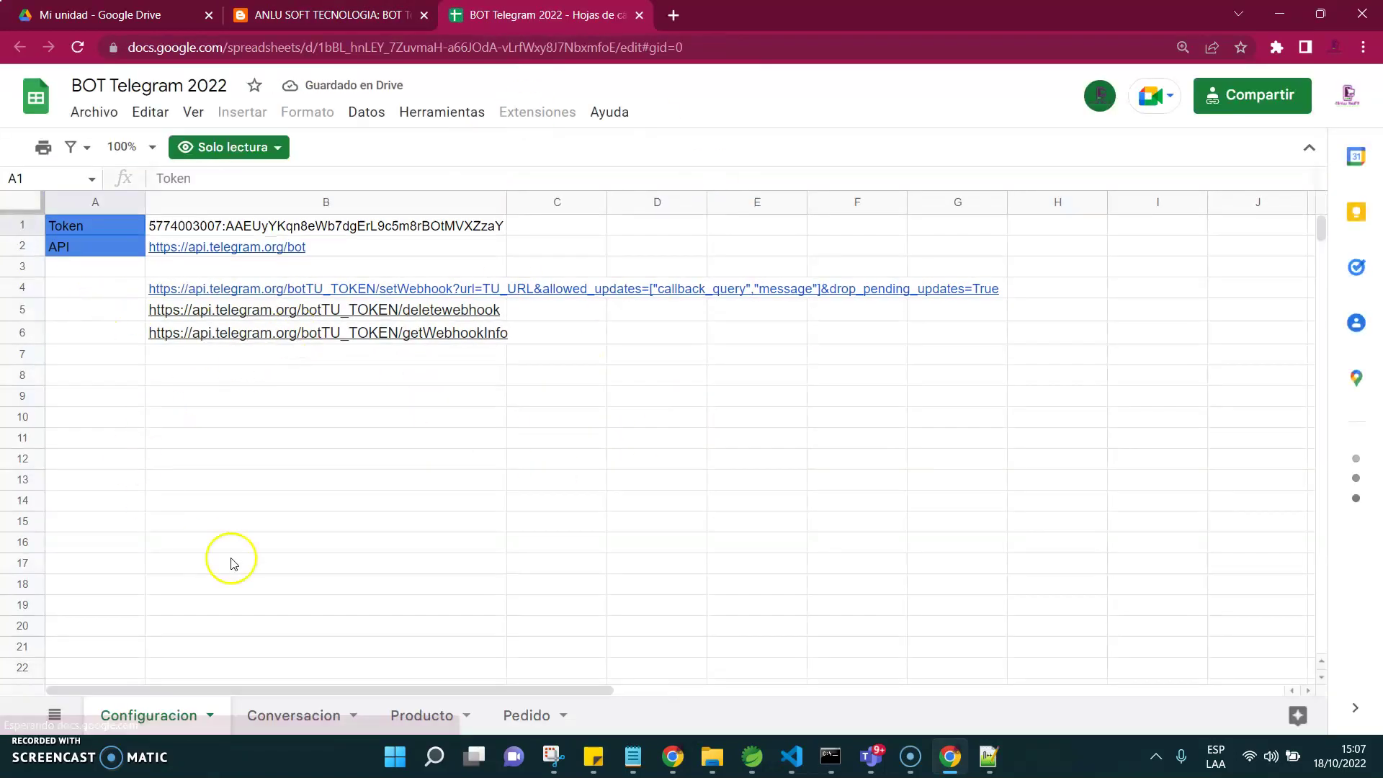
Copy the template's sheets into a new spreadsheet and open the copy.
left_click(533, 710)
left_click(587, 467)
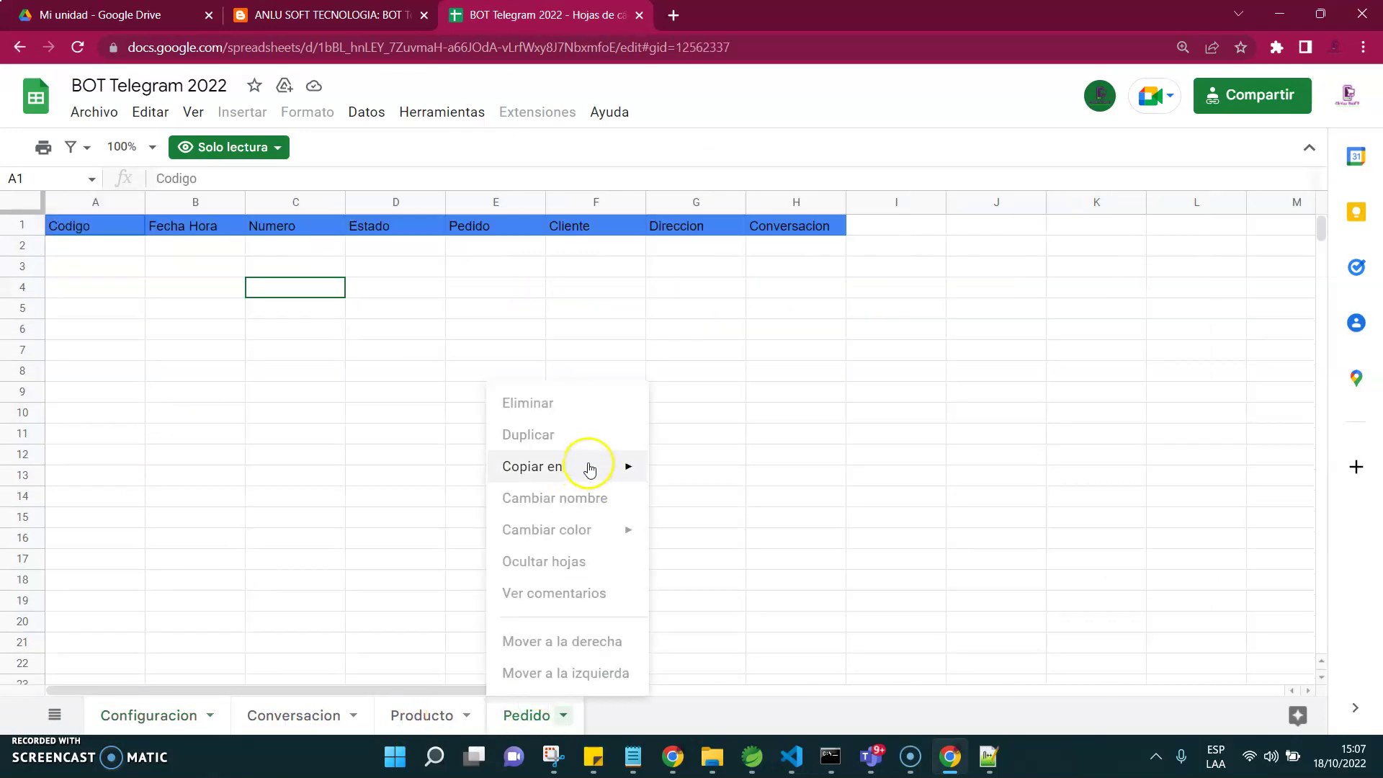
left_click(709, 475)
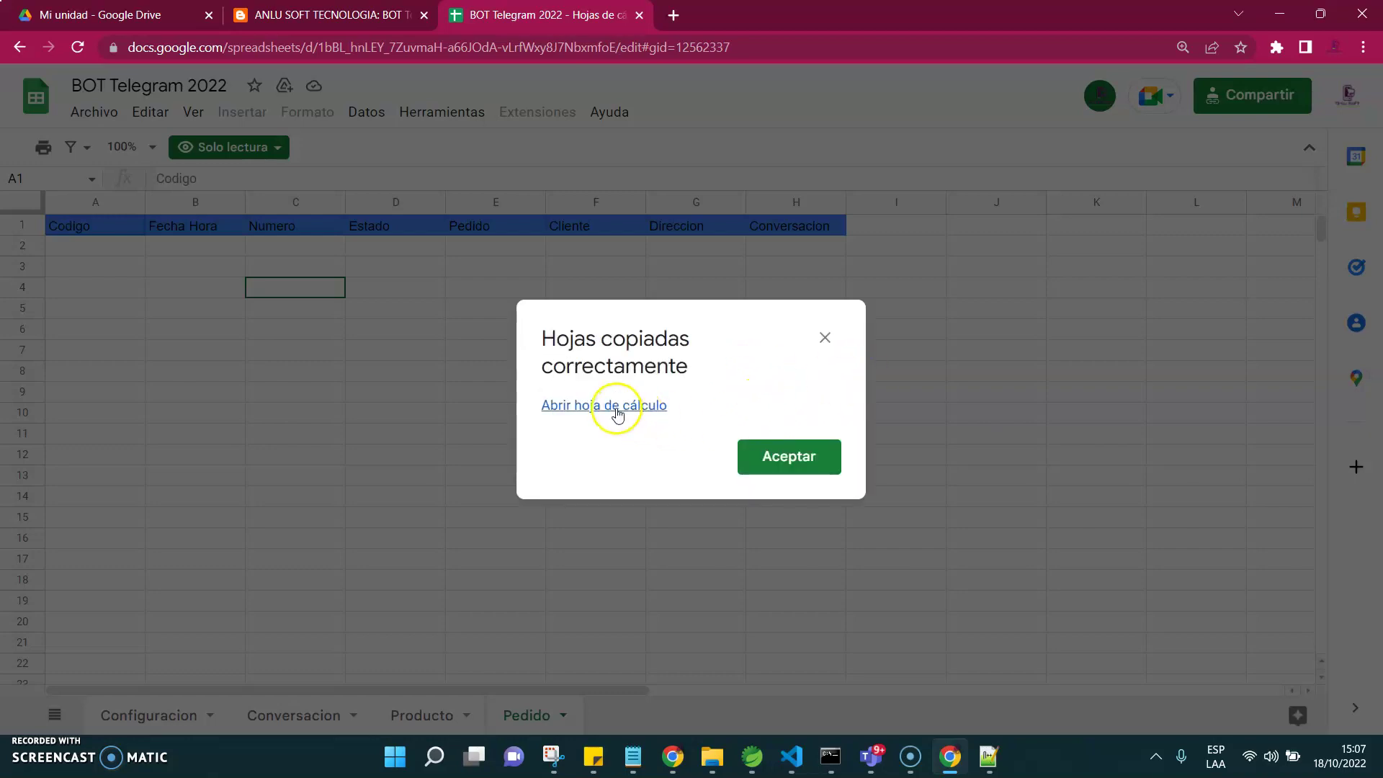
left_click(615, 408)
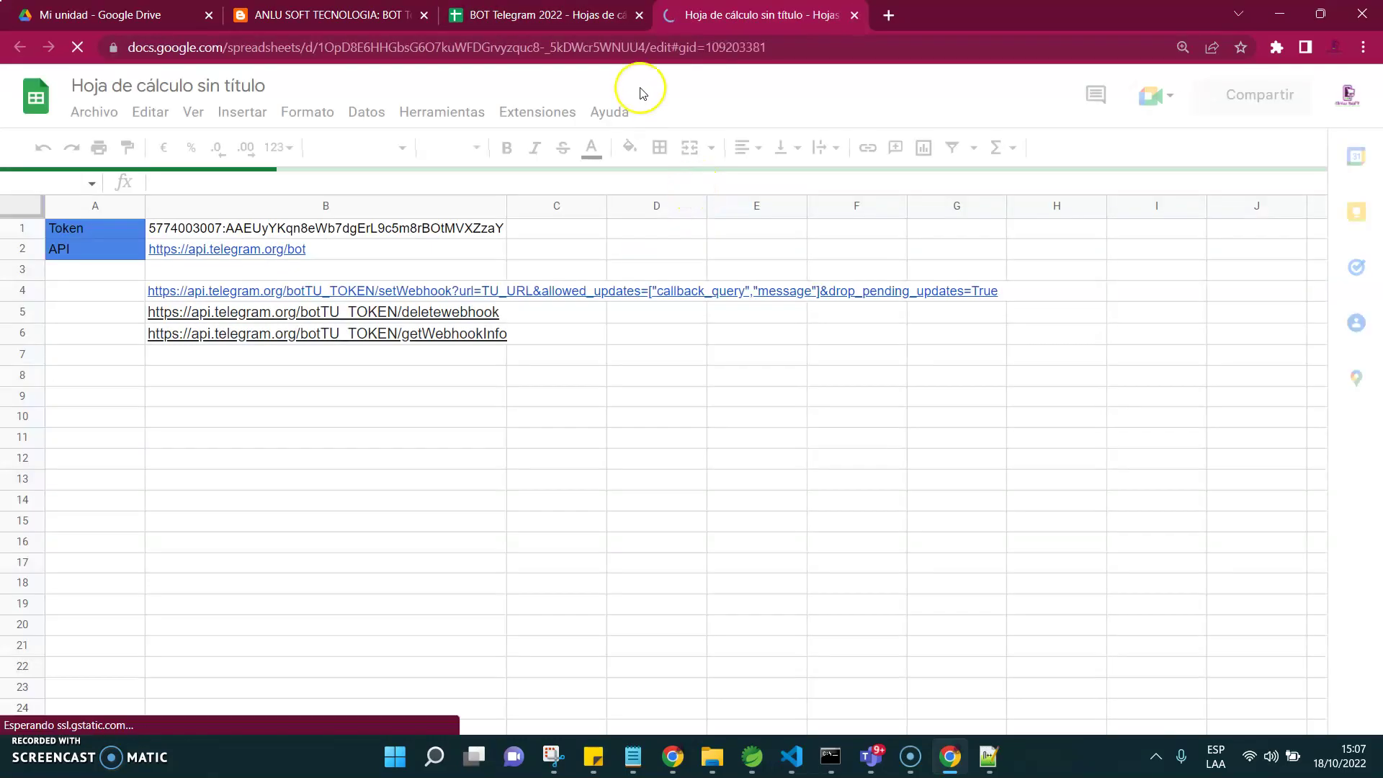
left_click(639, 16)
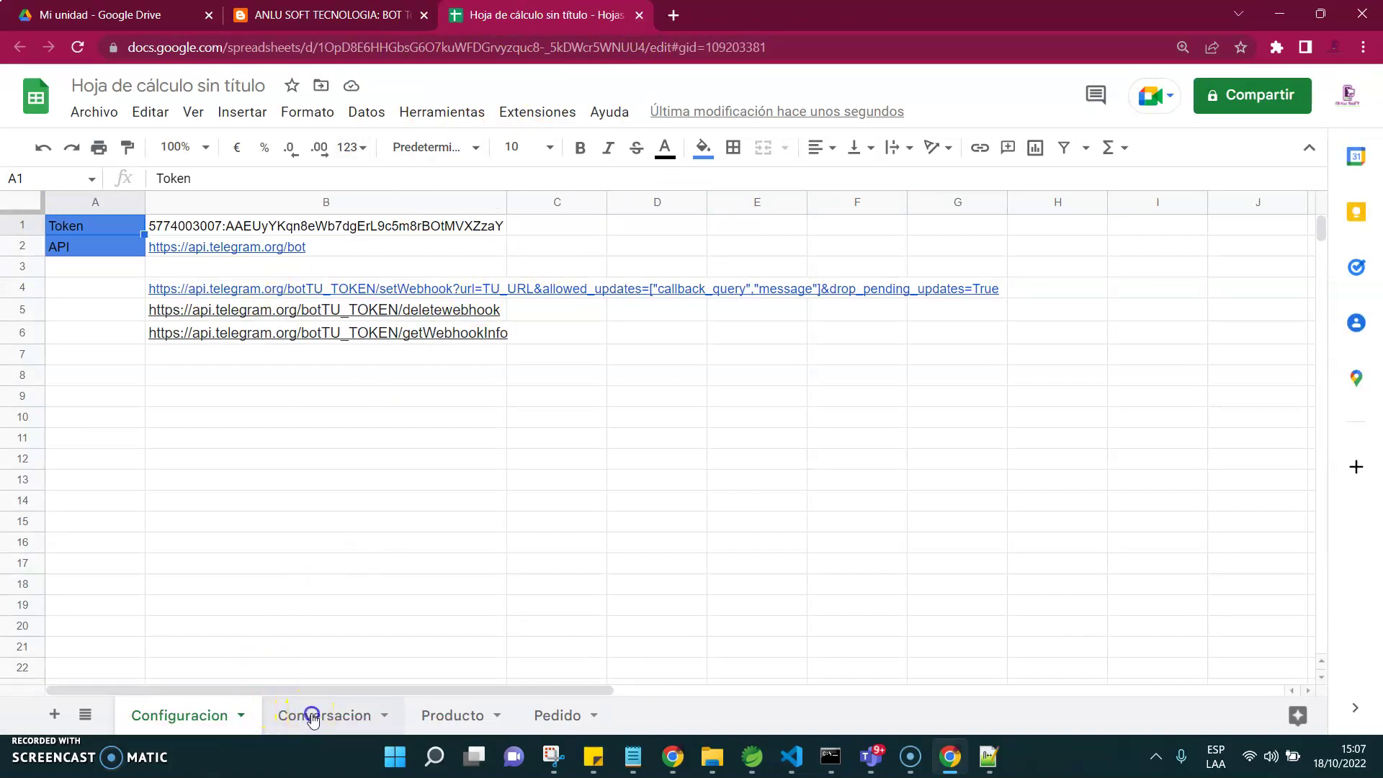
Add product 5, Cereza, priced at 12 to the Producto sheet.
left_click(311, 717)
left_click(436, 715)
left_click(550, 706)
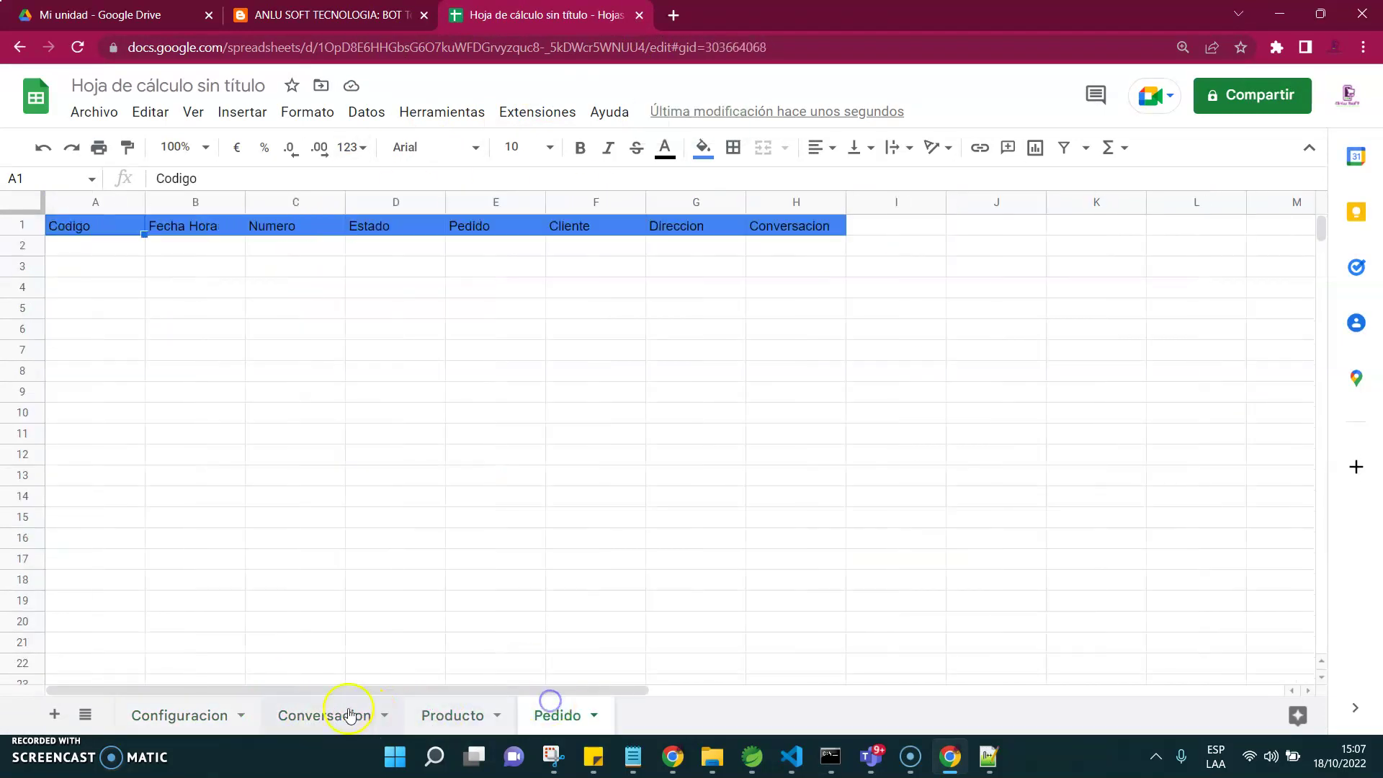
left_click(457, 715)
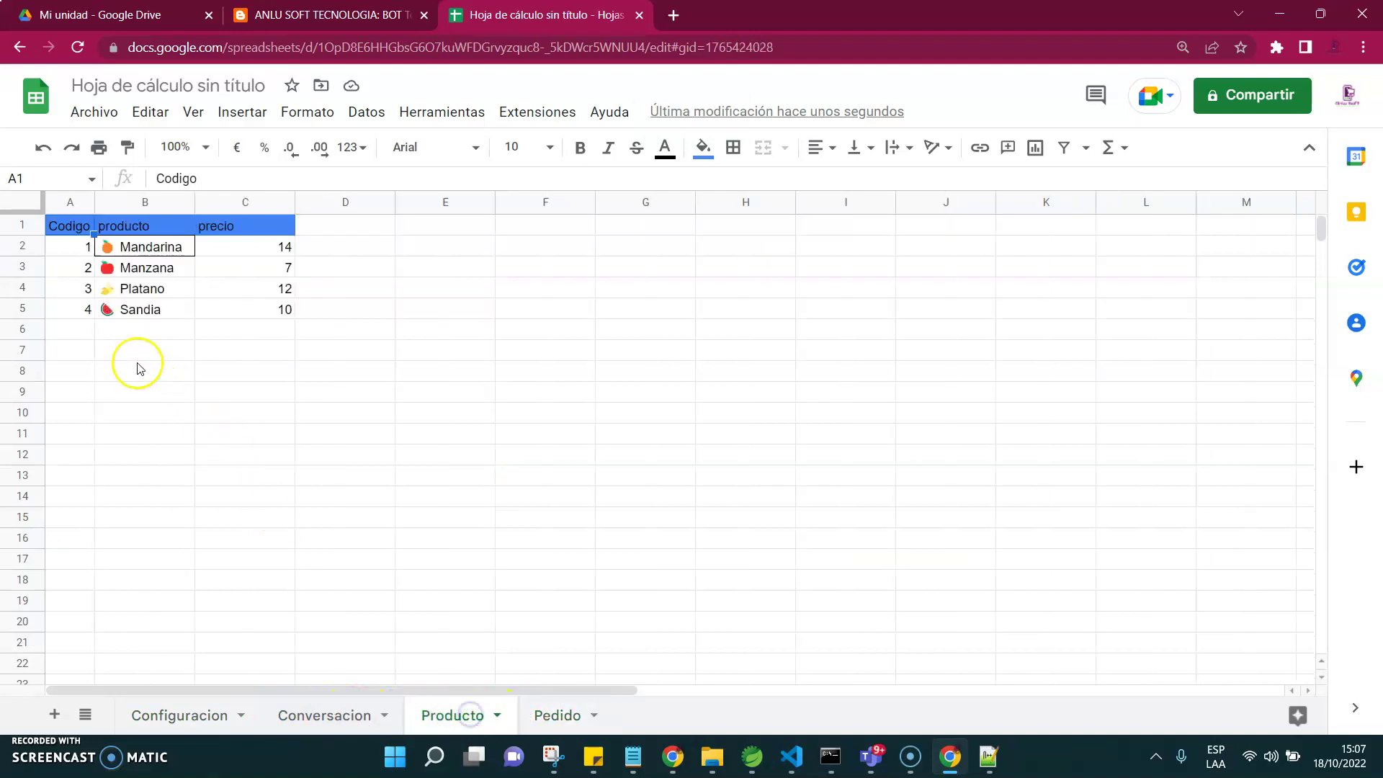
left_click(83, 330)
type("5")
key("Tab")
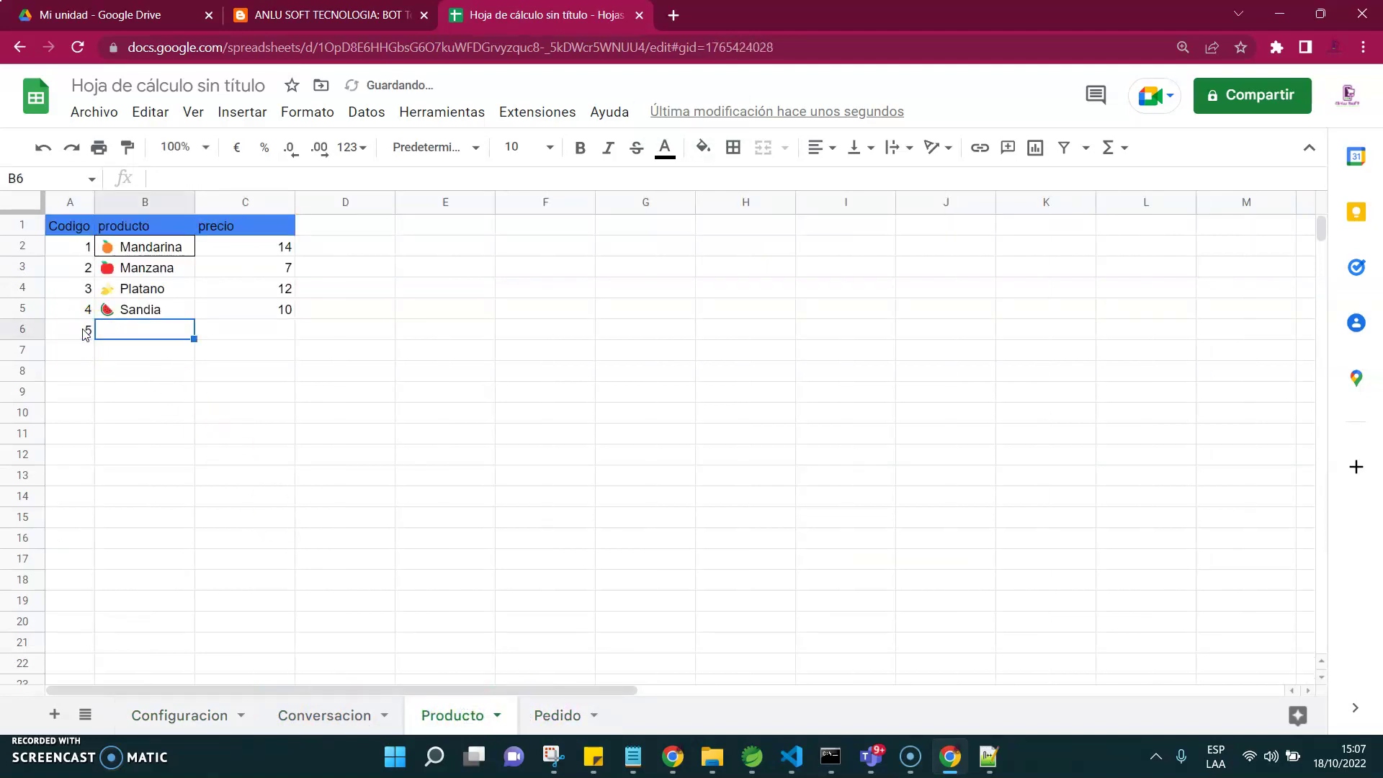
type("Cereza")
key("Tab")
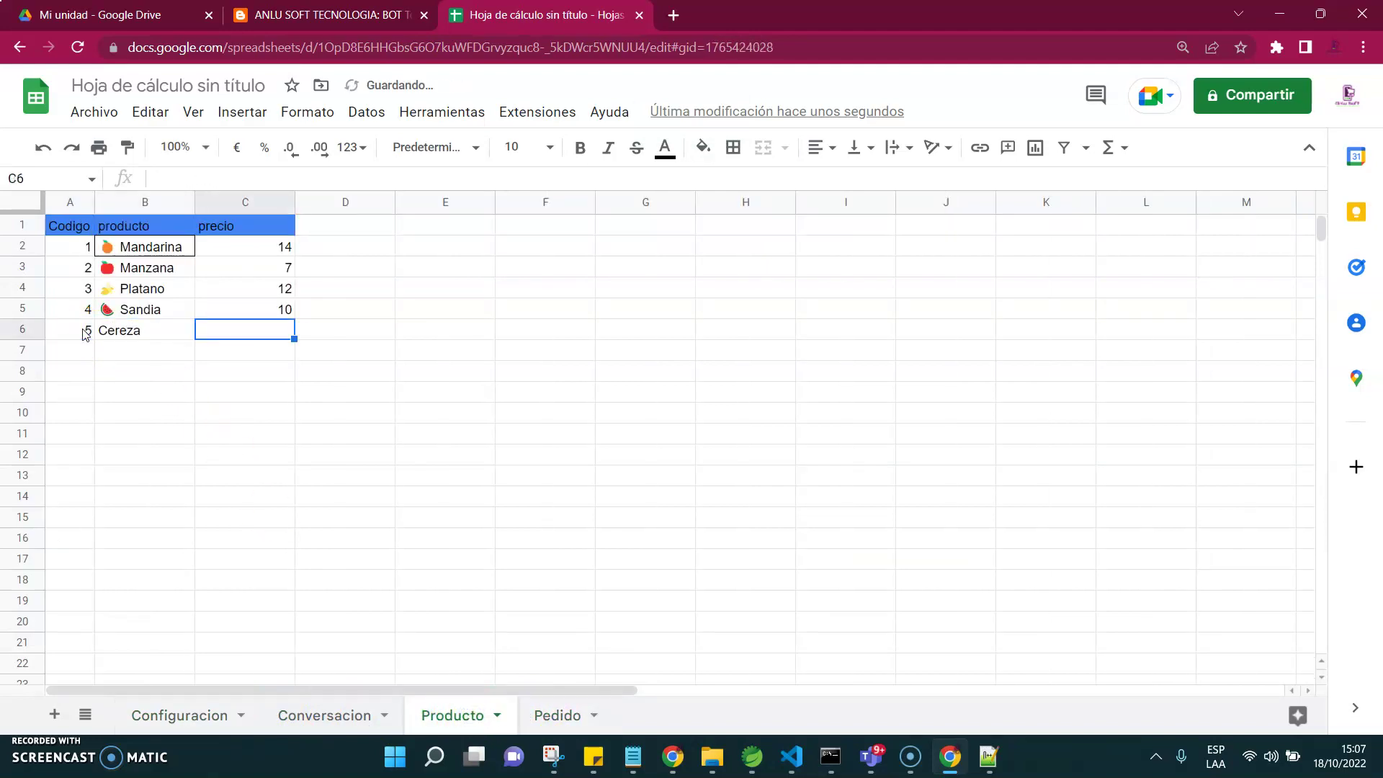
type("12")
left_click(186, 436)
Clear the bot token in Configuracion cell B1 and launch Extensiones > Apps Script.
left_click(179, 715)
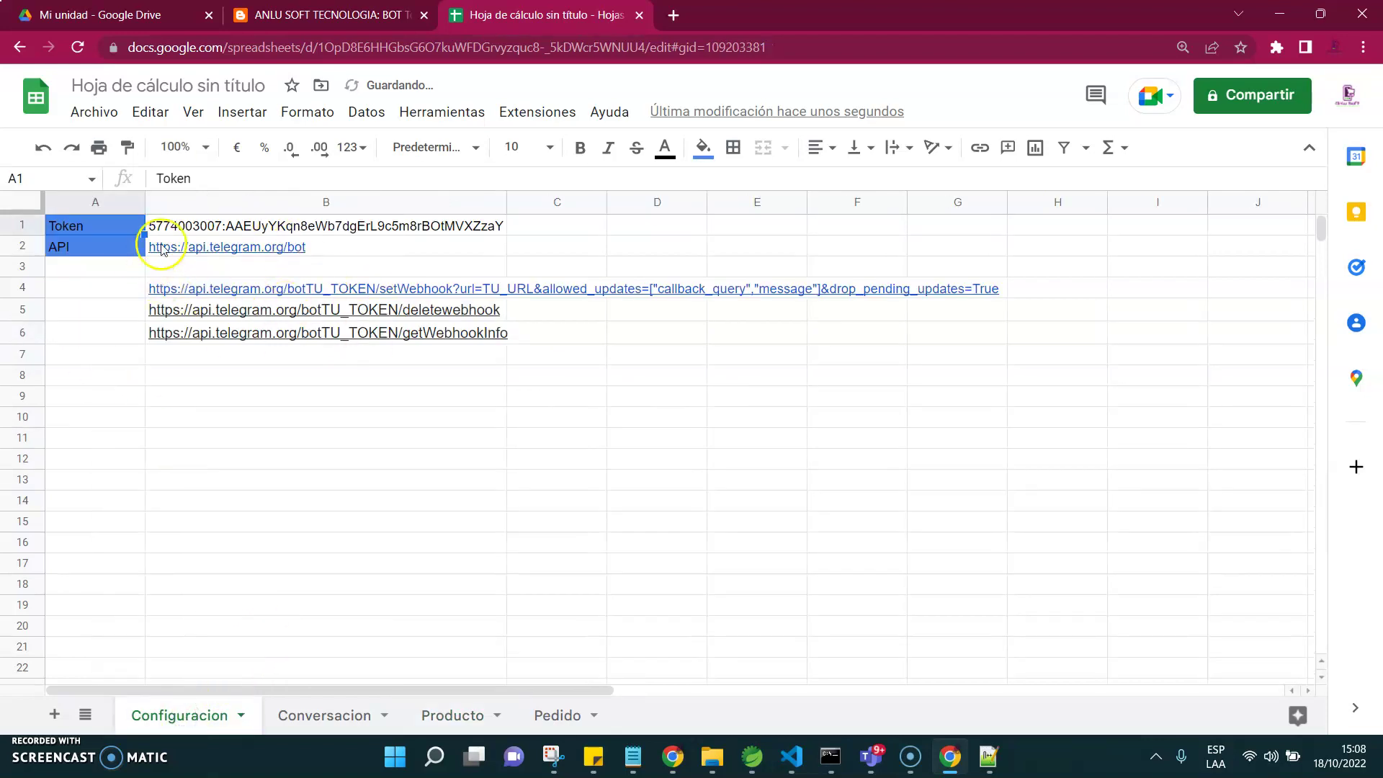
left_click(174, 229)
key("Delete")
key("Down")
key("Down")
key("Down")
key("Down")
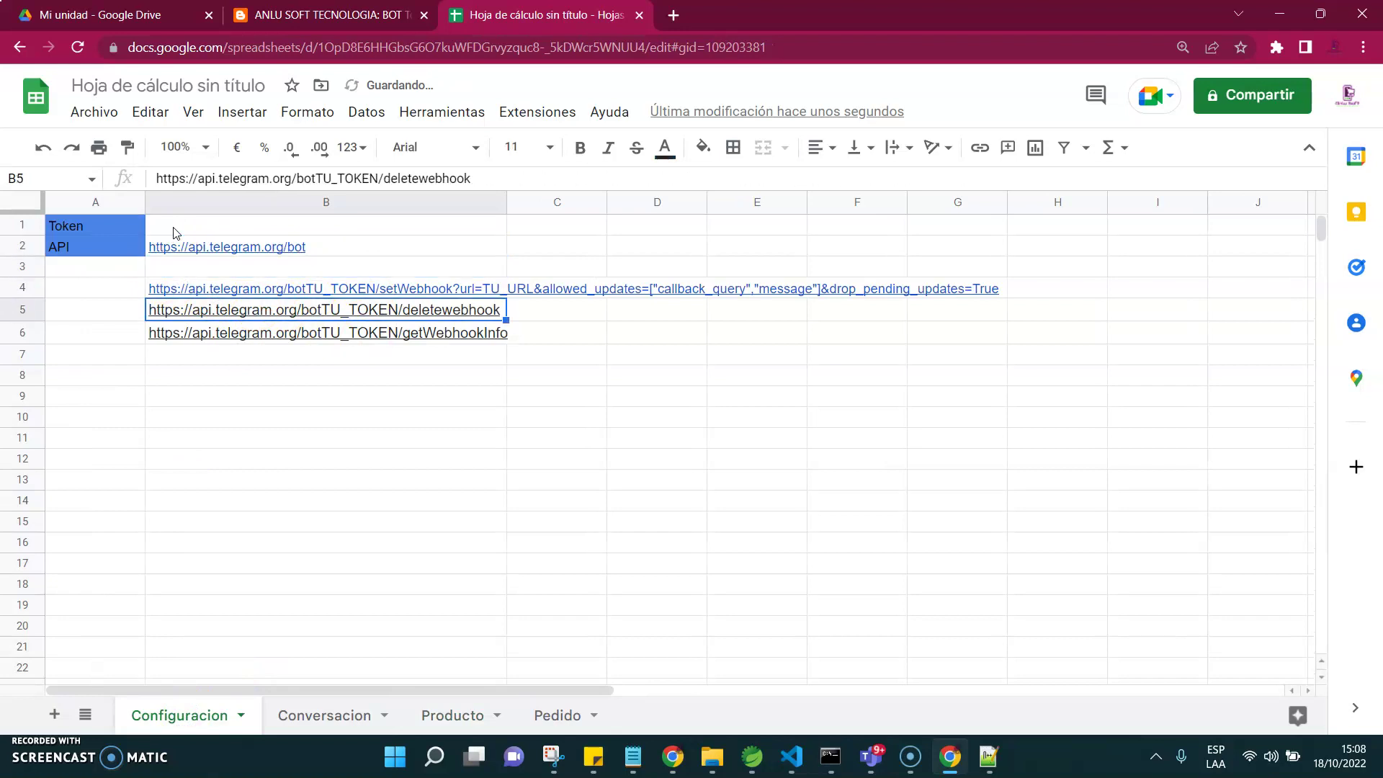
left_click(389, 545)
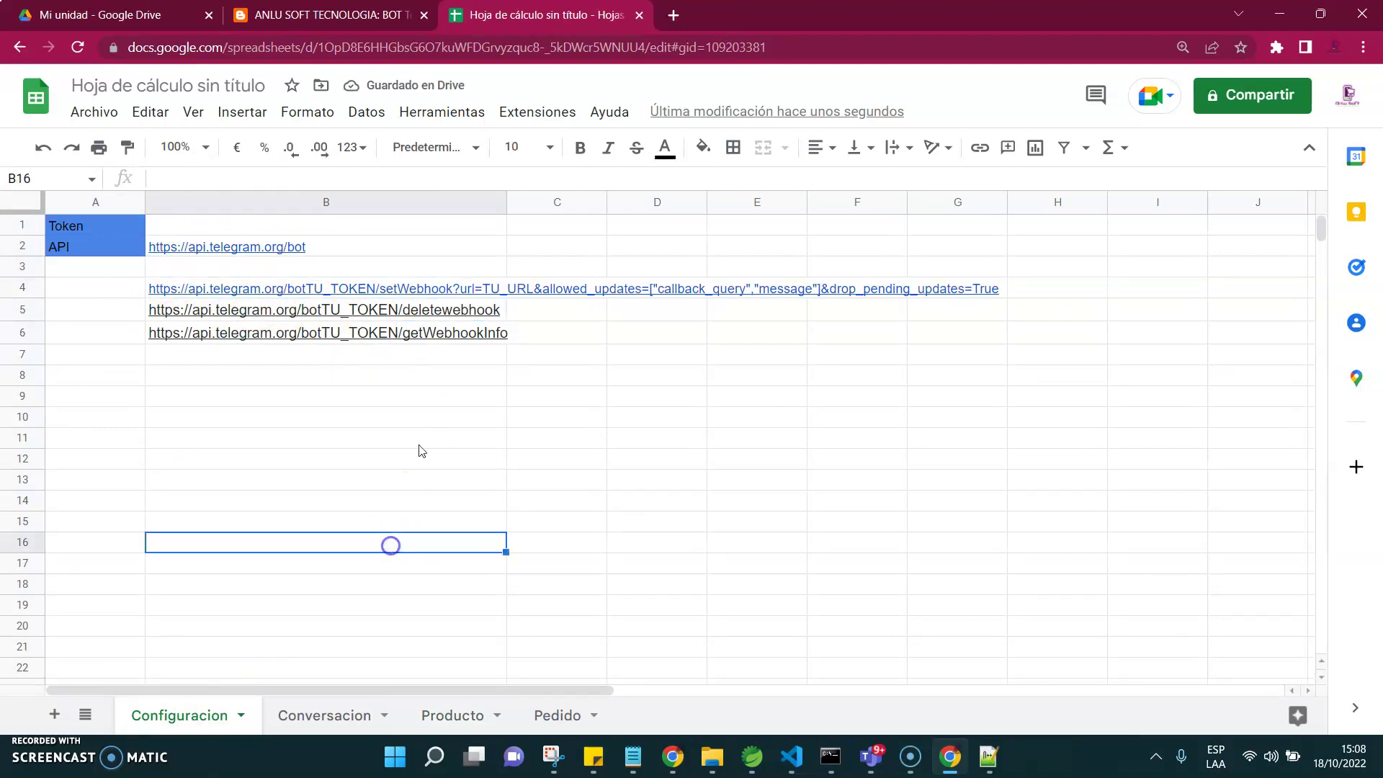
left_click(527, 114)
left_click(520, 209)
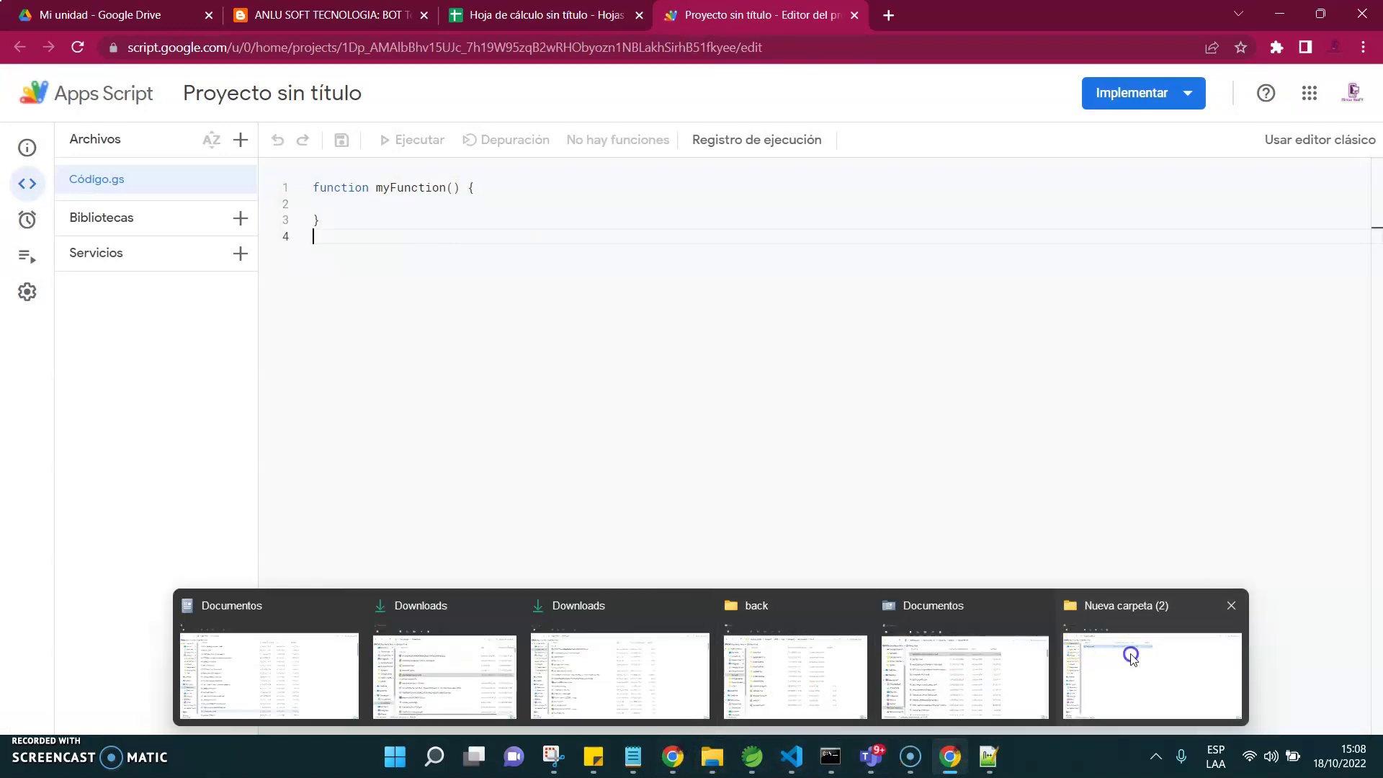
Replace the default Código.gs code with the bot script from appscript.txt and save.
mouse_move(711, 756)
left_click(1131, 652)
left_click(209, 176)
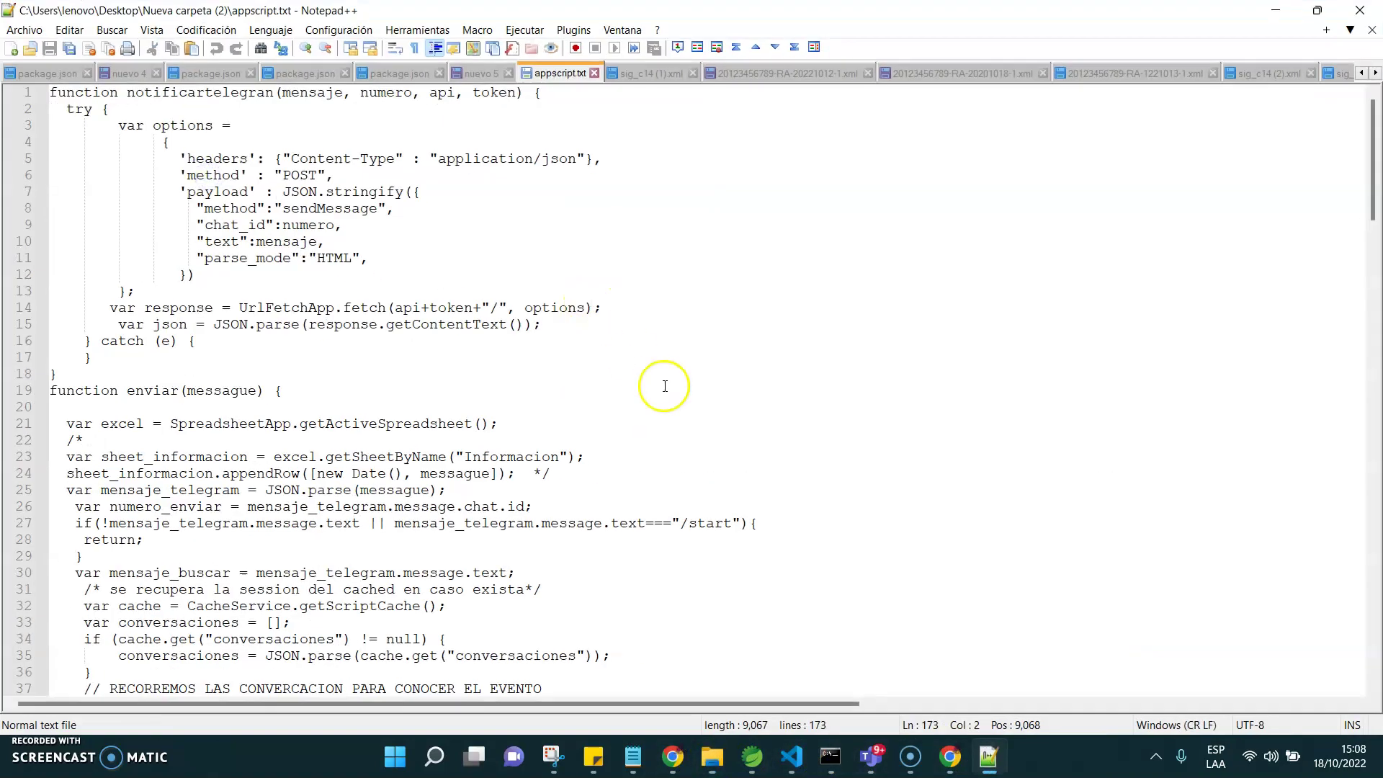
key("ctrl+a")
left_click(1275, 9)
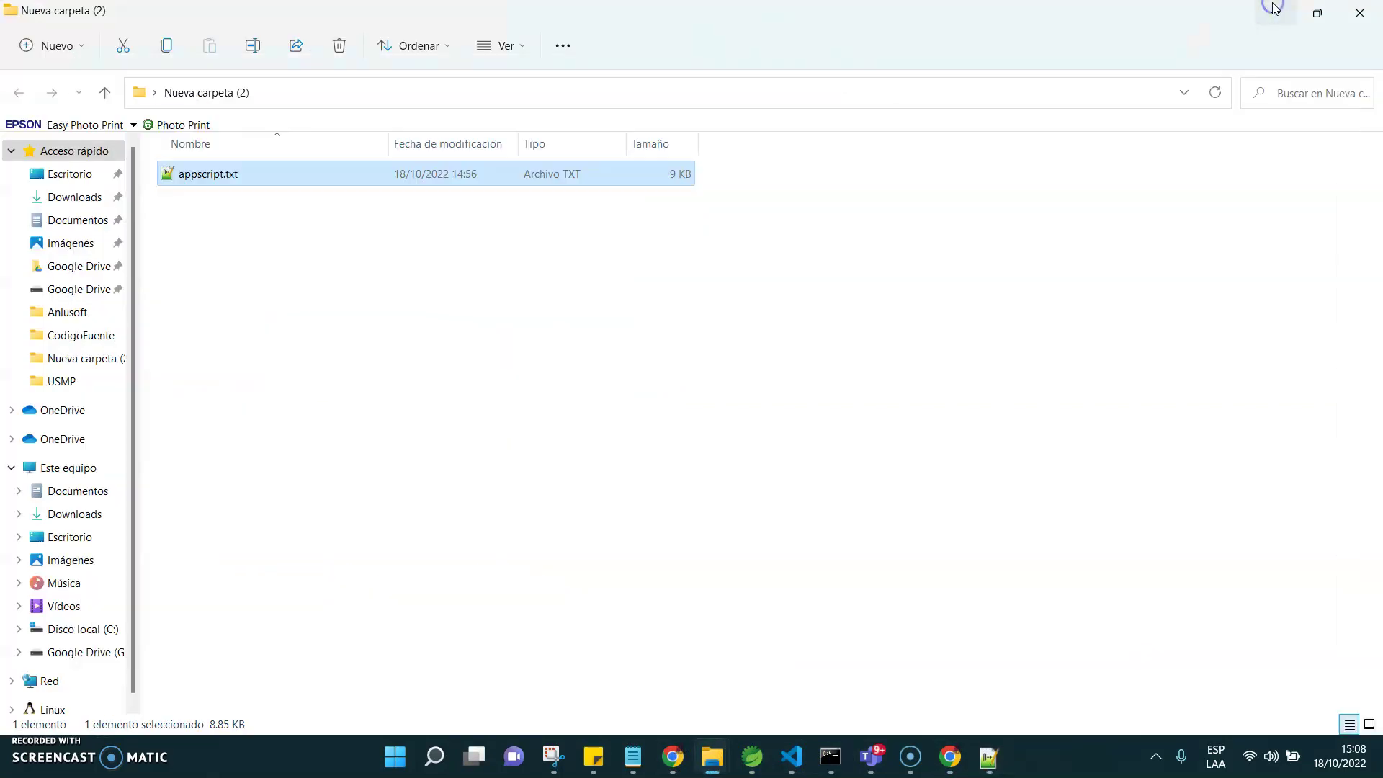
left_click(1272, 9)
left_click(494, 425)
key("ctrl+a")
key("ctrl+v")
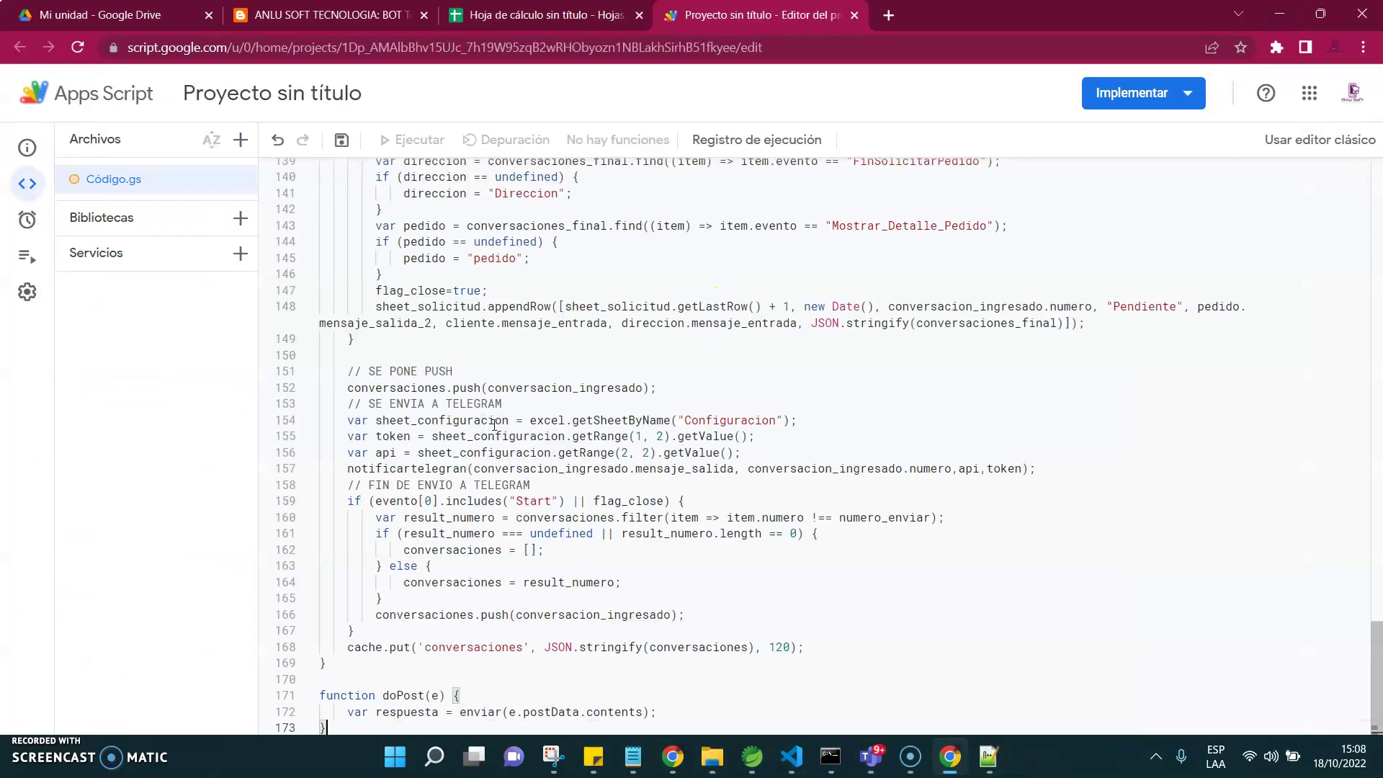
key("ctrl+s")
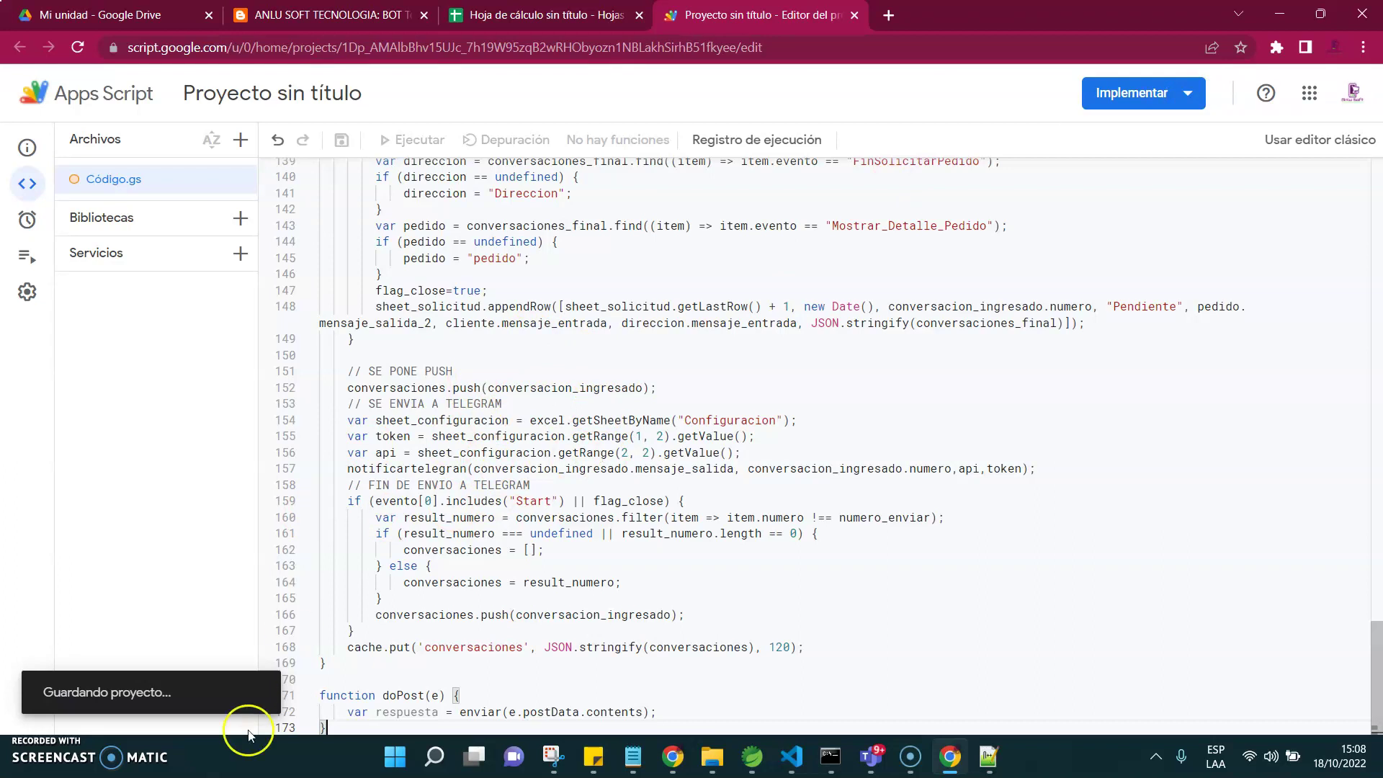
Deploy a new web app with description 1 and access for Cualquier usuario.
left_click(1188, 93)
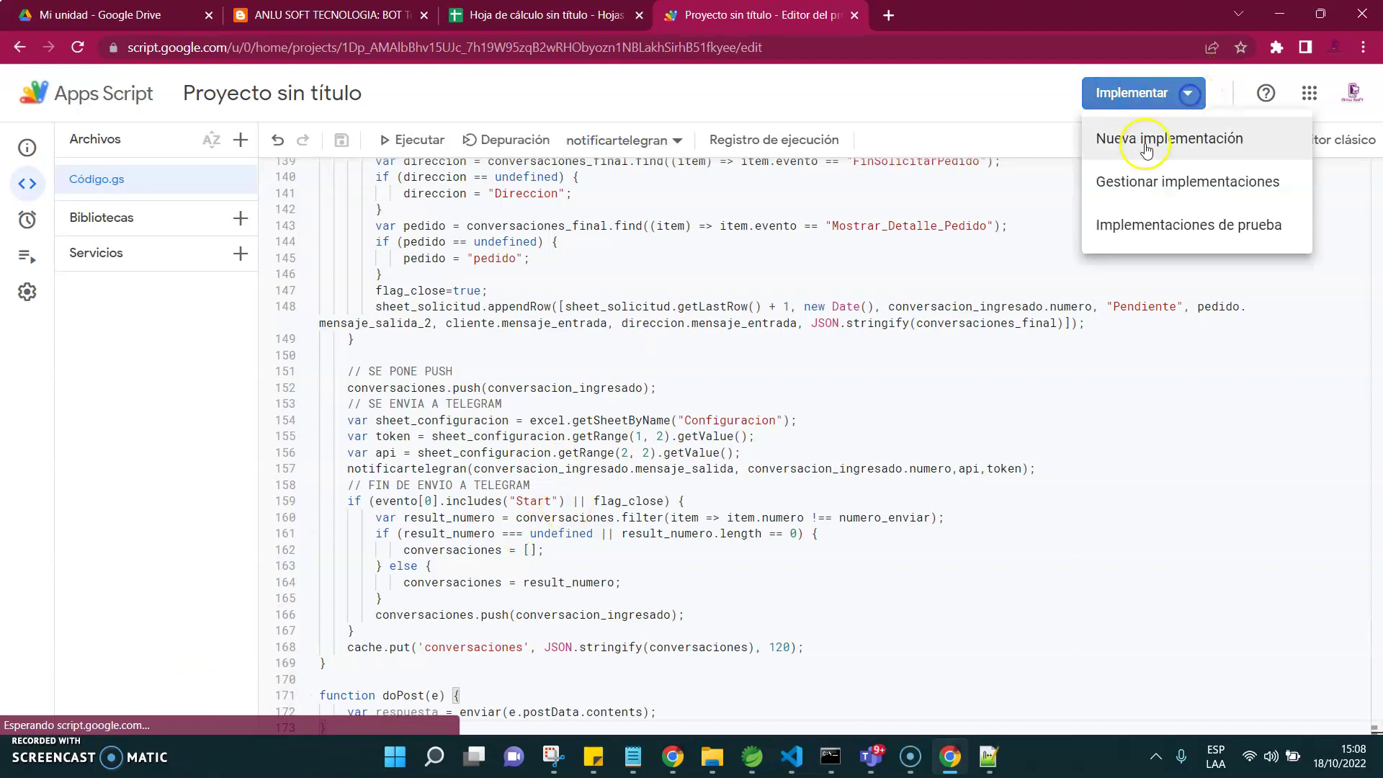
left_click(1145, 144)
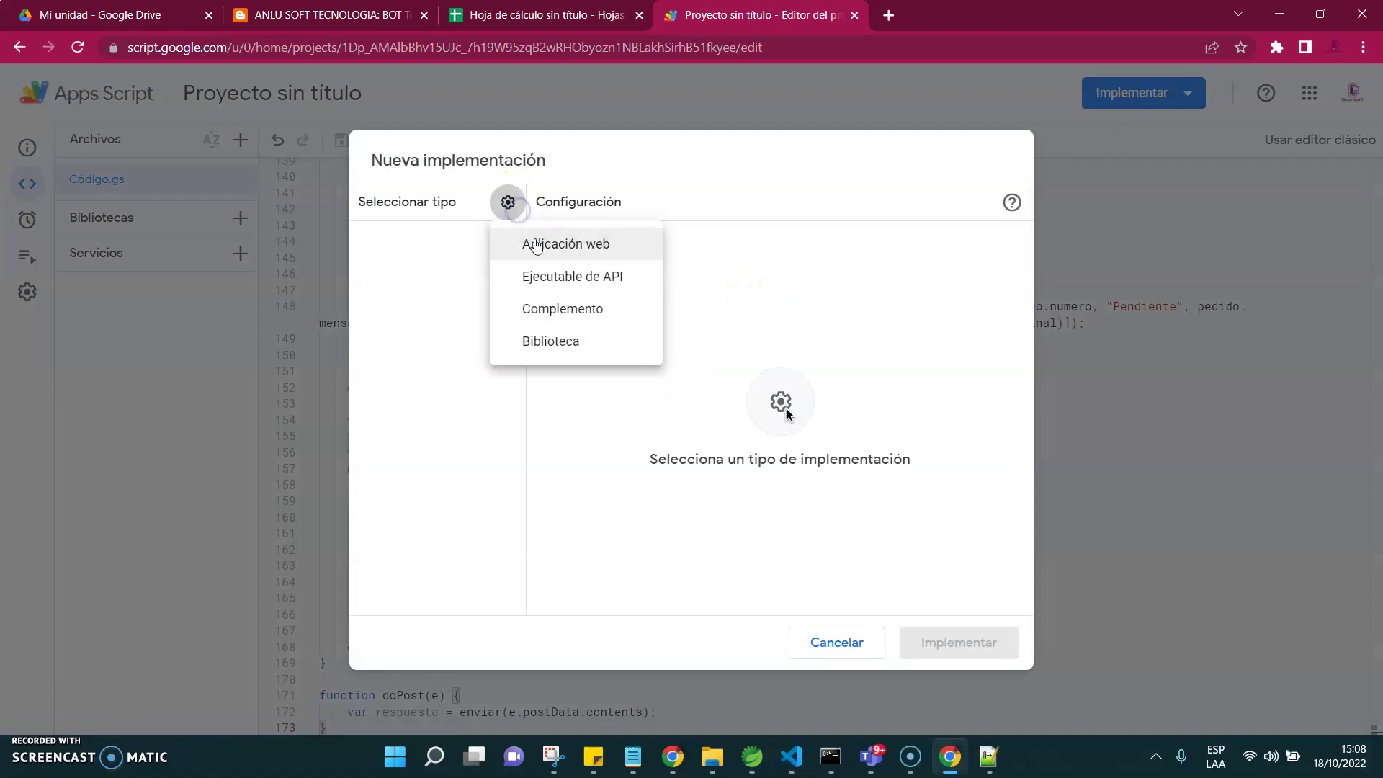
left_click(565, 244)
left_click(659, 286)
type("1")
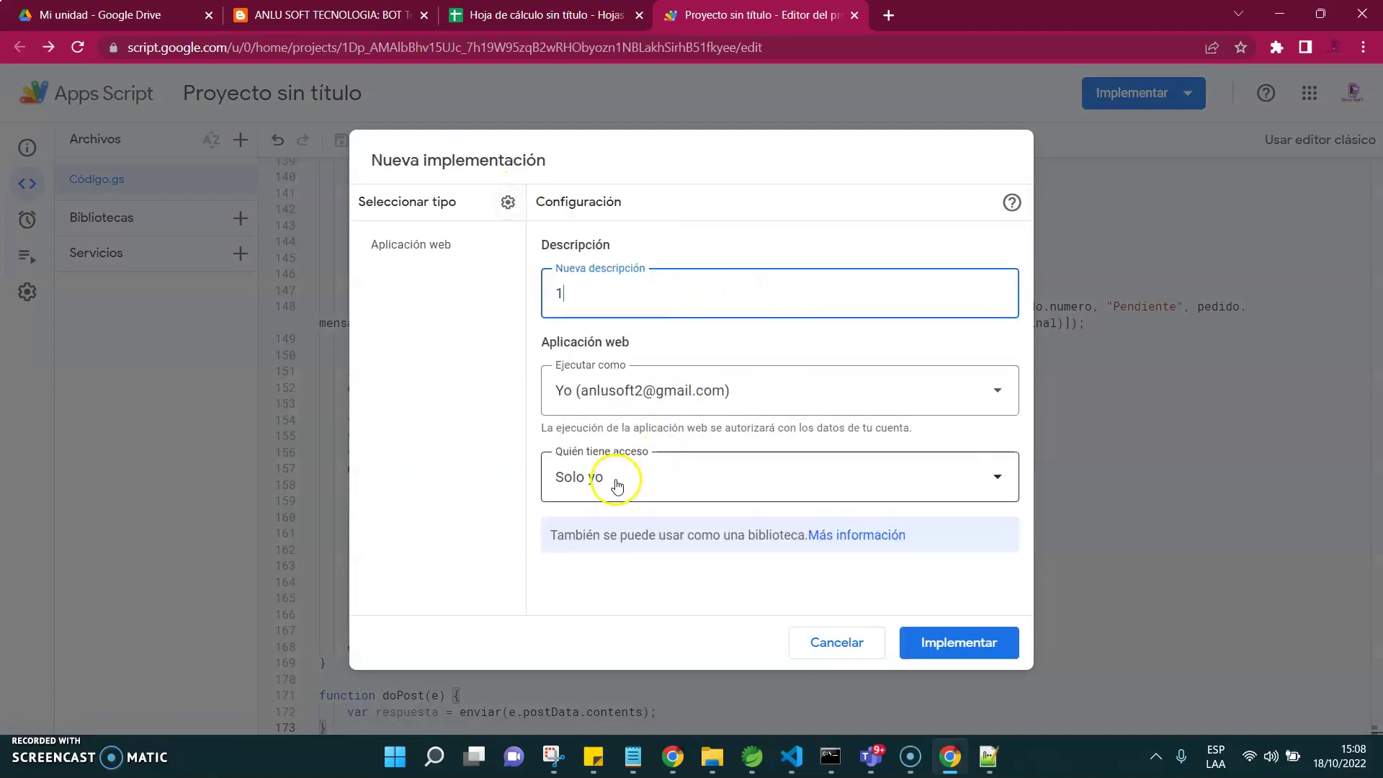
left_click(614, 481)
left_click(596, 592)
left_click(921, 639)
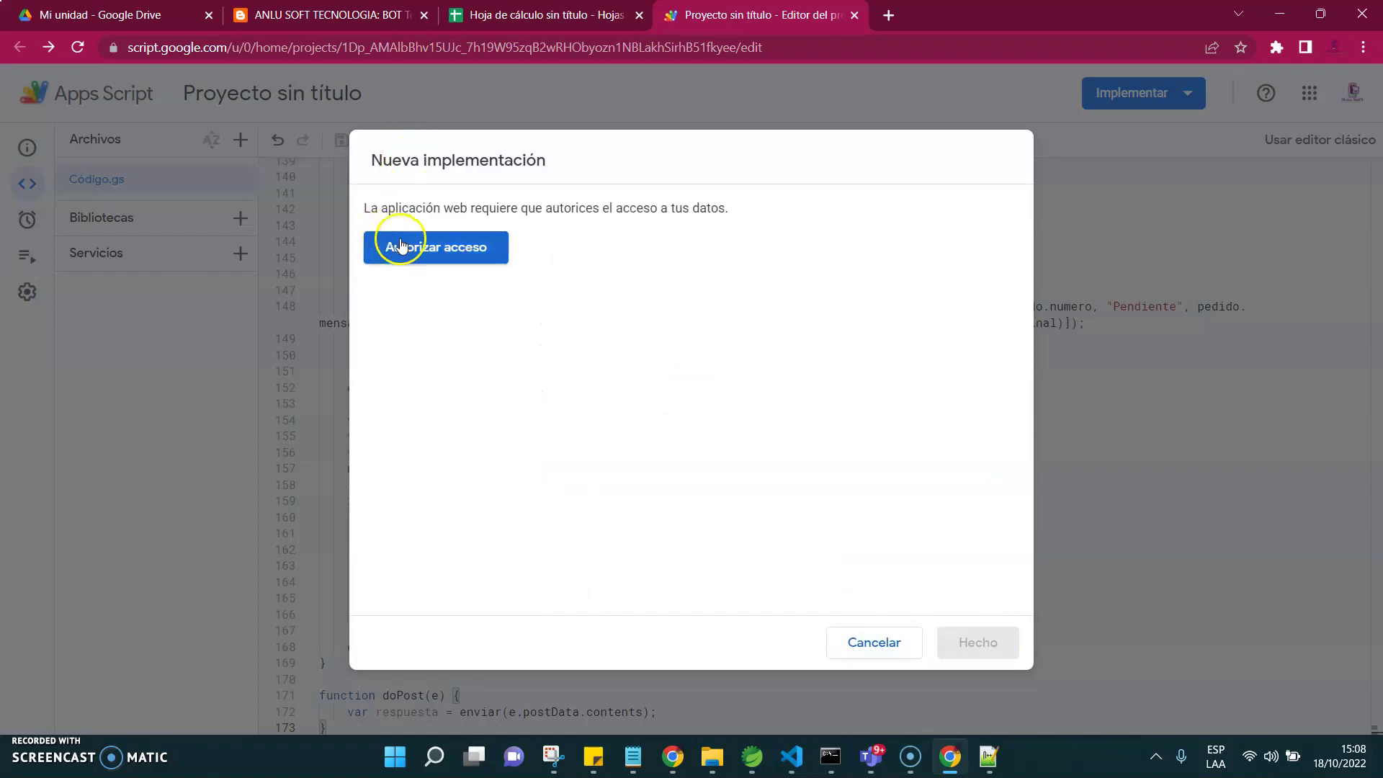
Authorize the unverified script's account access and copy the web app URL.
left_click(396, 247)
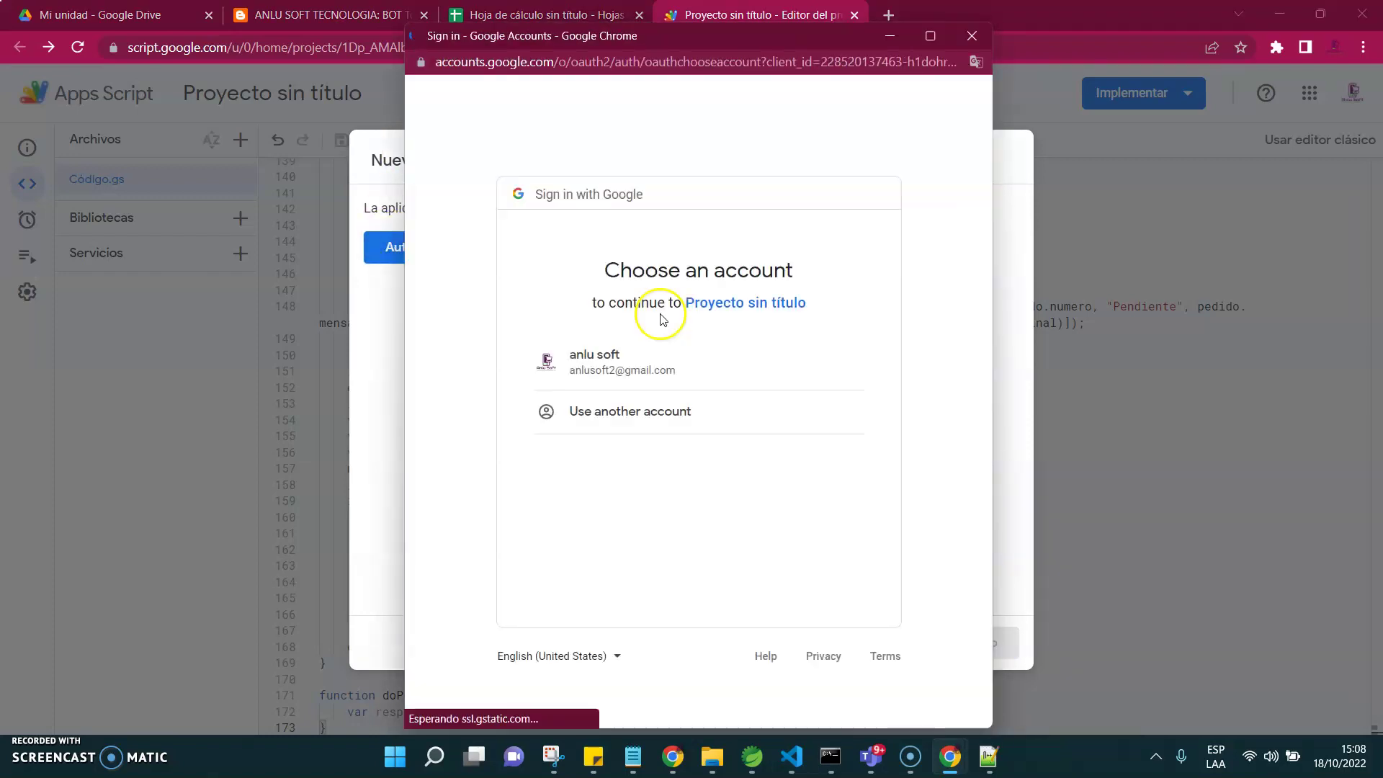
left_click(617, 356)
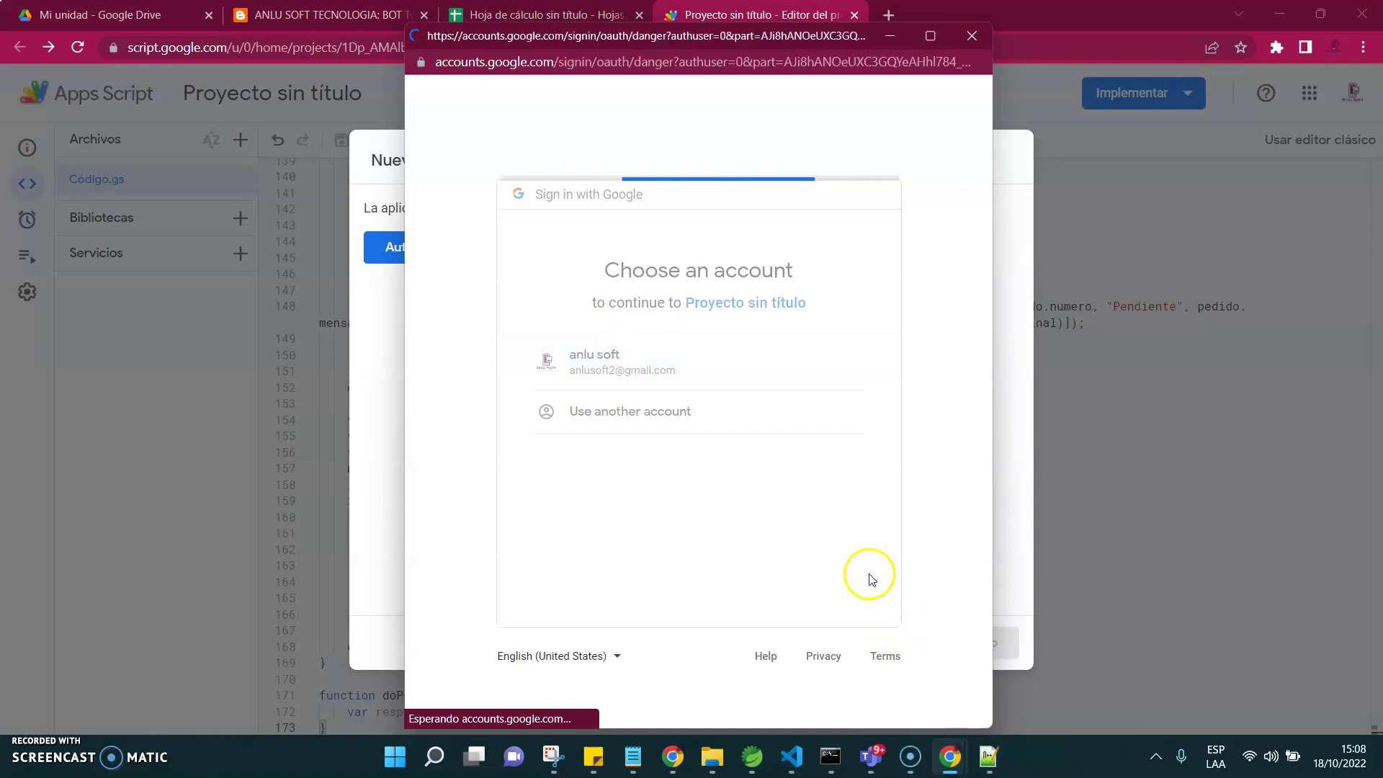
left_click(447, 415)
left_click(542, 518)
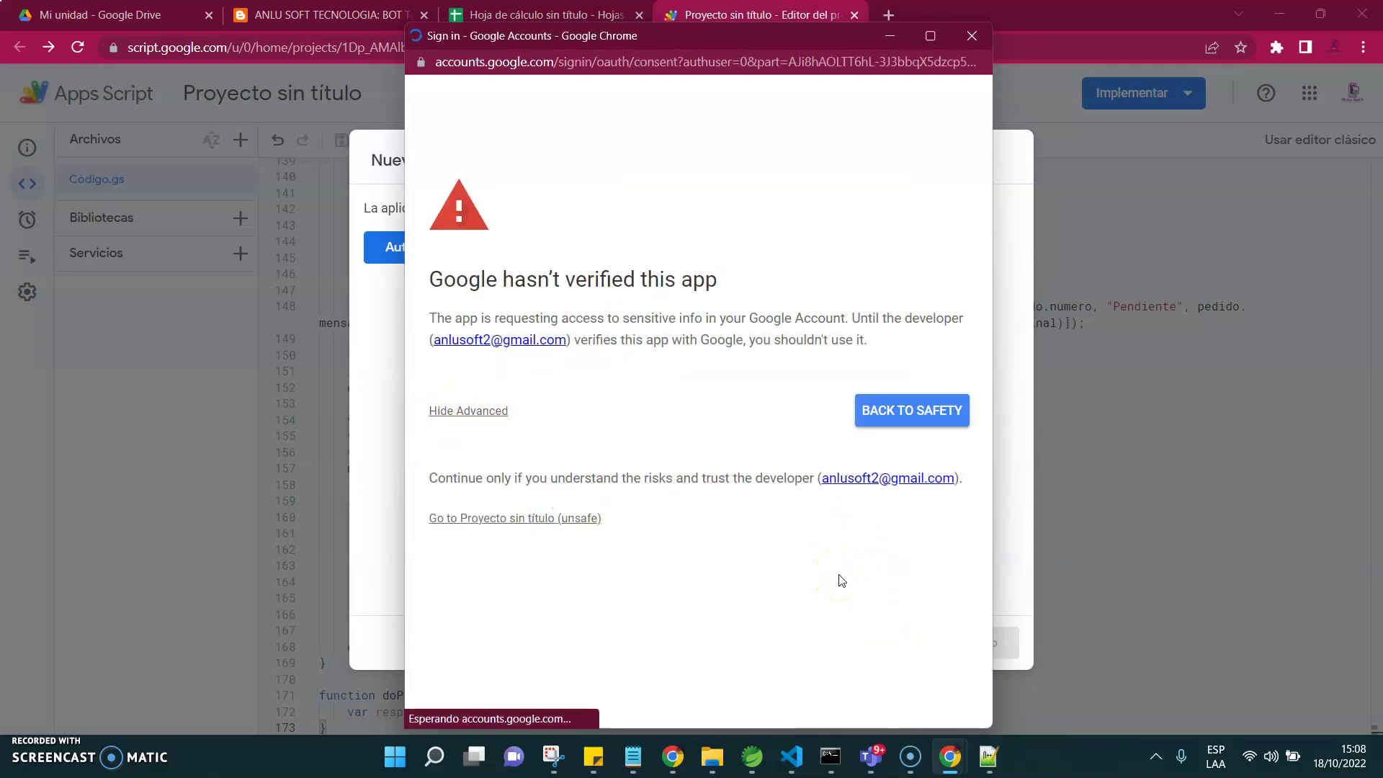
left_click(741, 660)
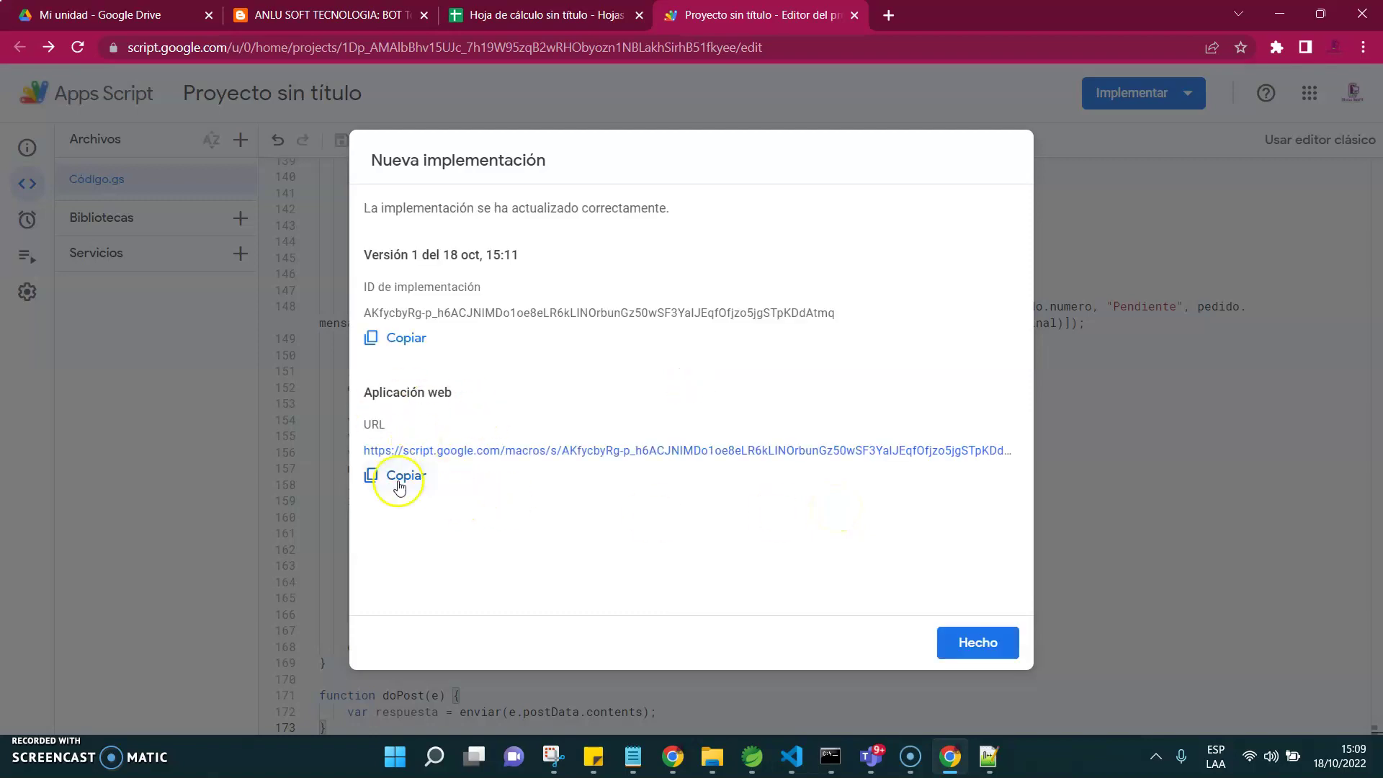
left_click(416, 484)
left_click(977, 642)
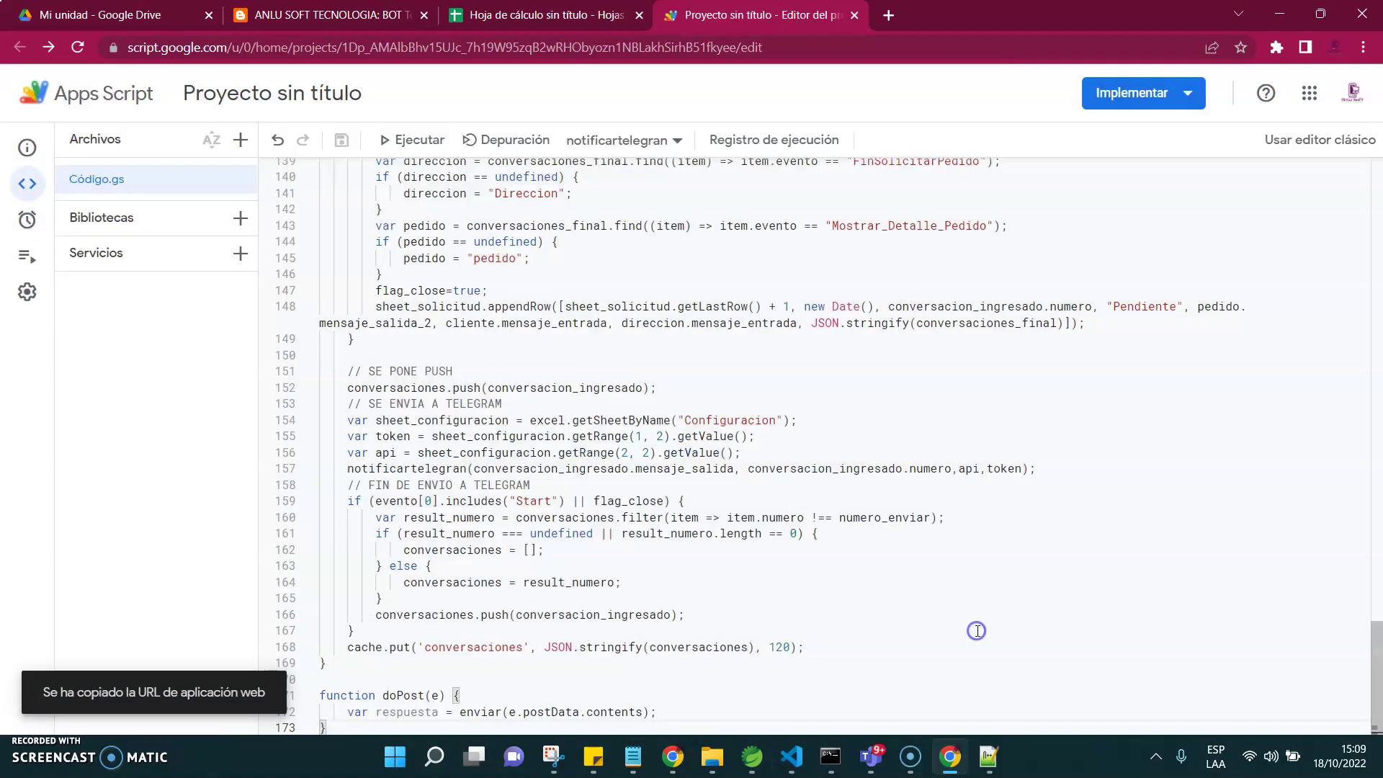
Paste the web app /exec URL into cell B9 of the Configuracion sheet.
left_click(545, 15)
left_click(211, 396)
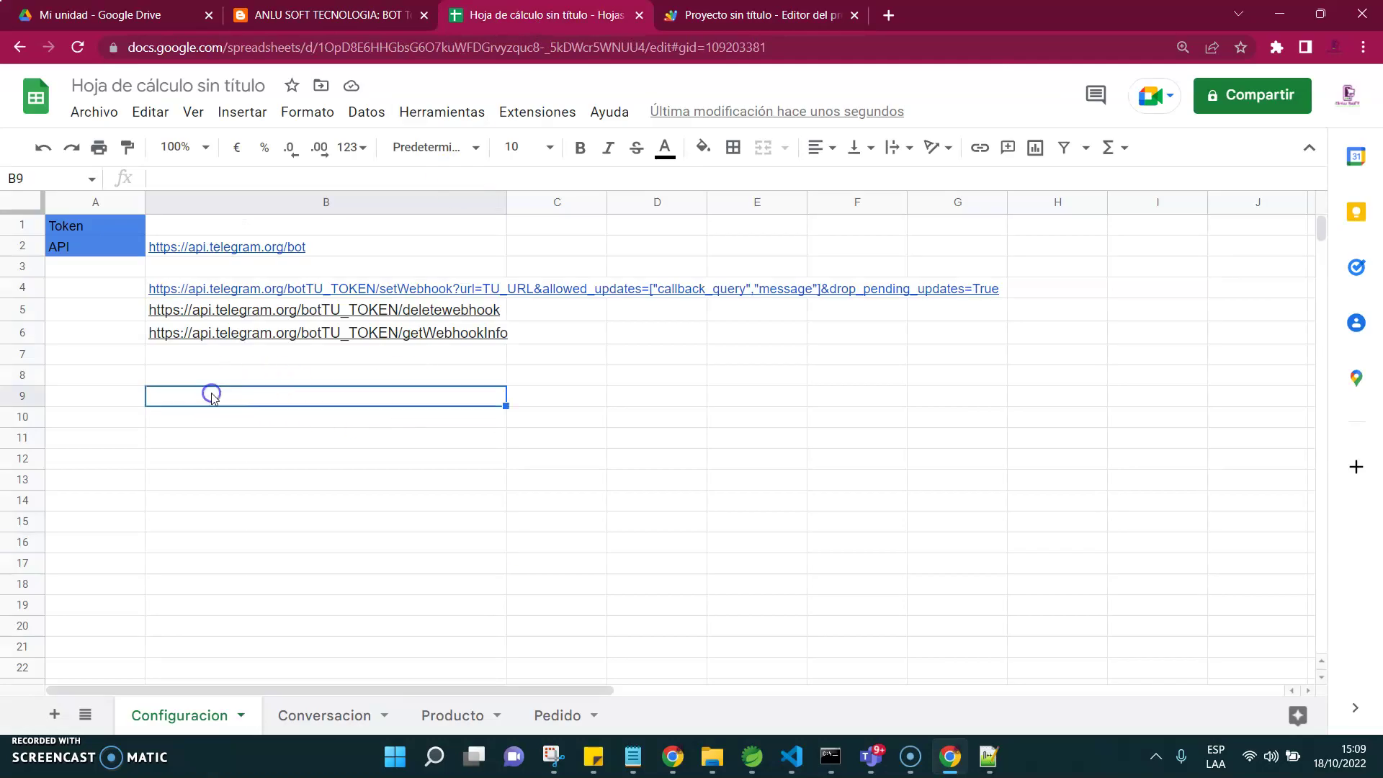
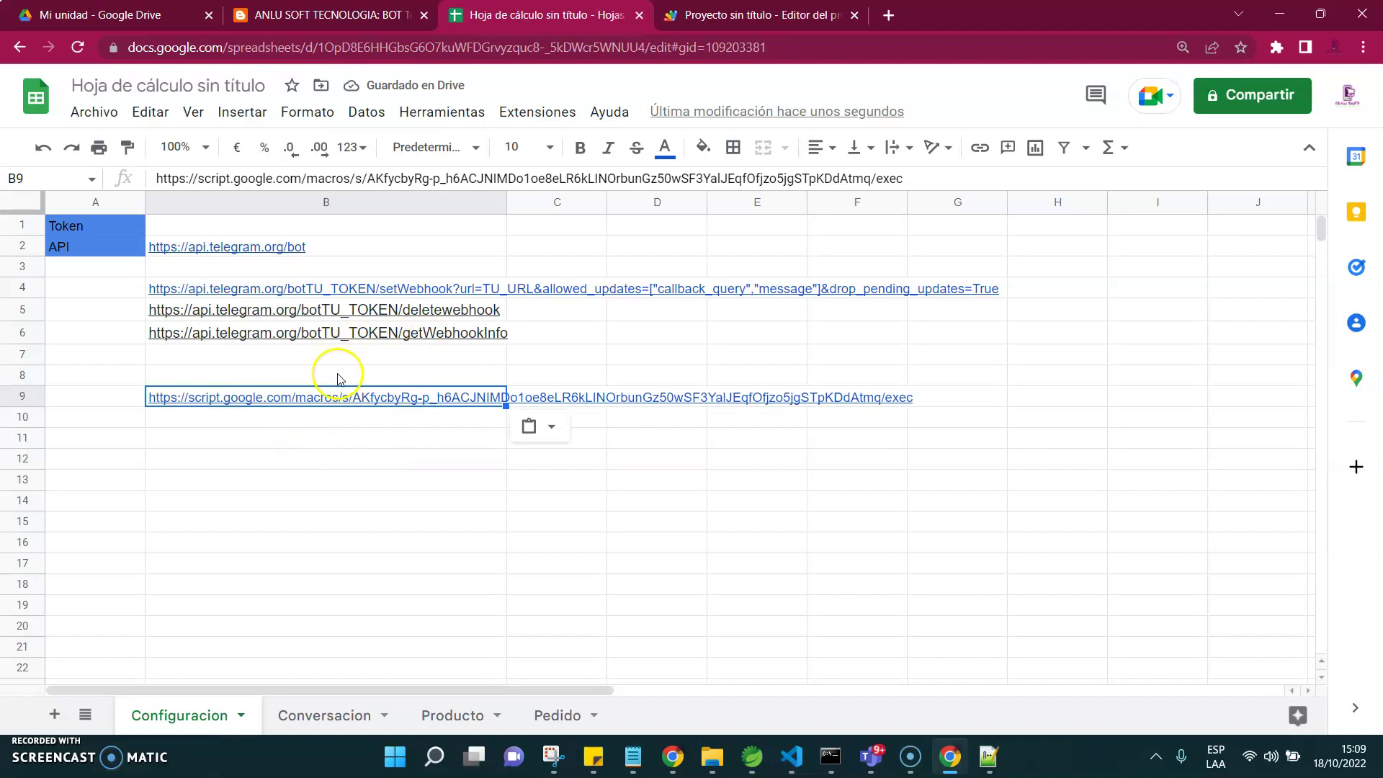
left_click(304, 371)
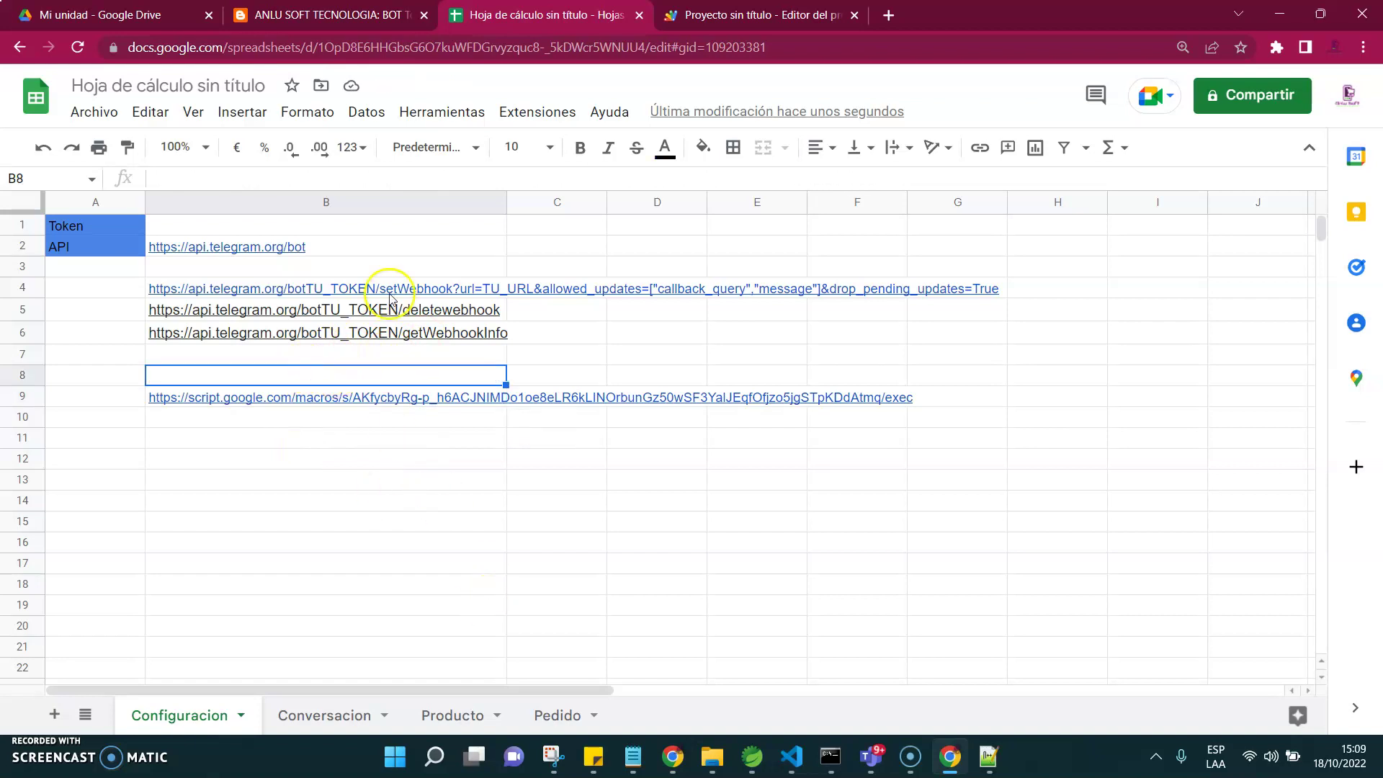
left_click(673, 756)
Send /newbot to BotFather and name the new bot botpedidodanlusoft.
left_click(1008, 15)
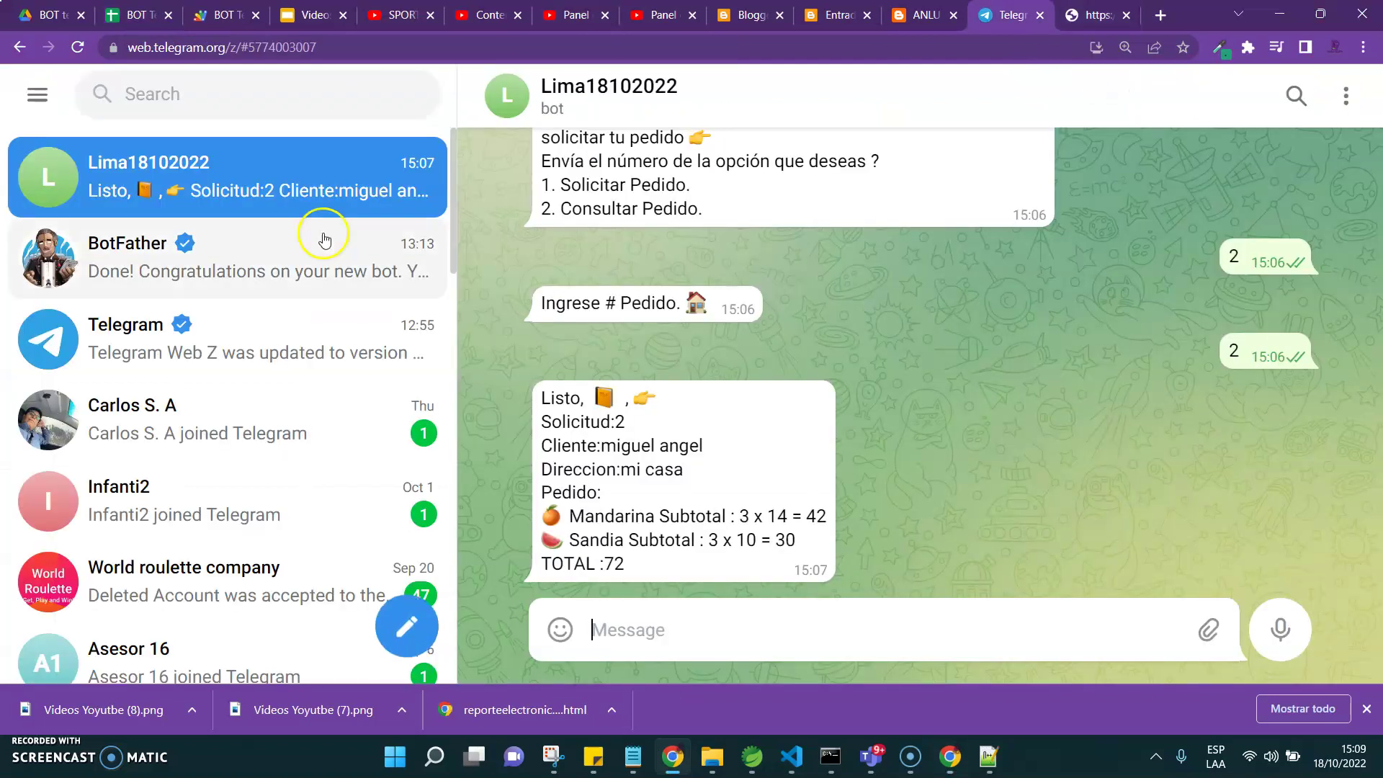
left_click(216, 245)
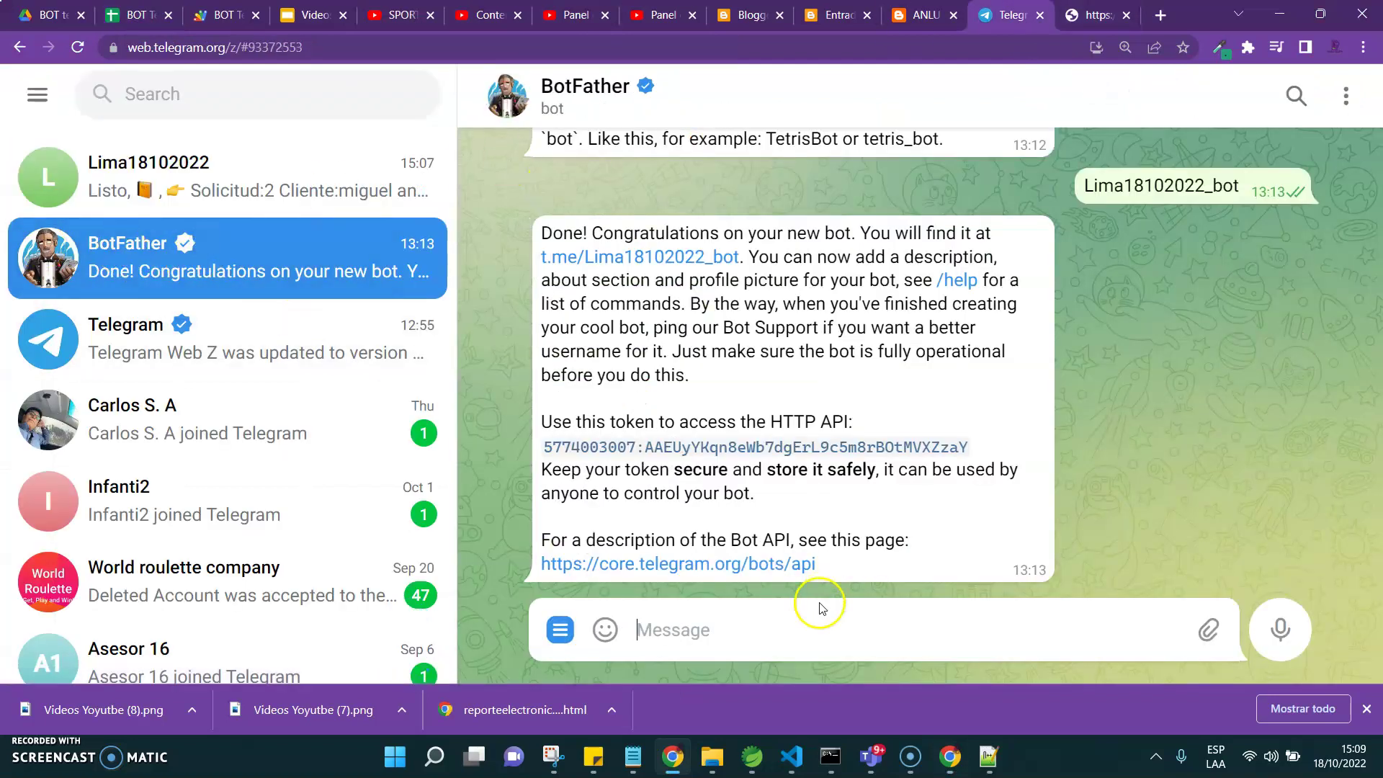
left_click(705, 634)
type("new")
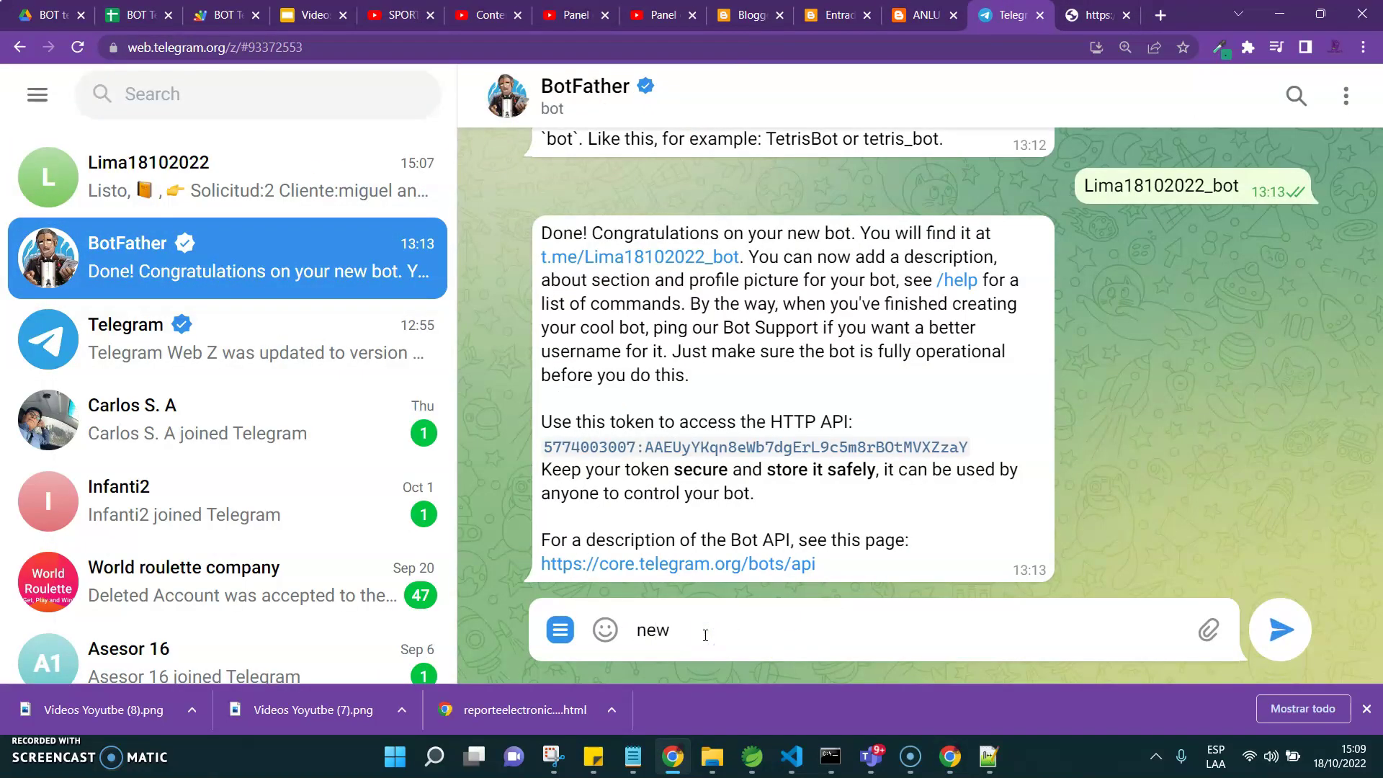
type("/ne")
left_click(656, 370)
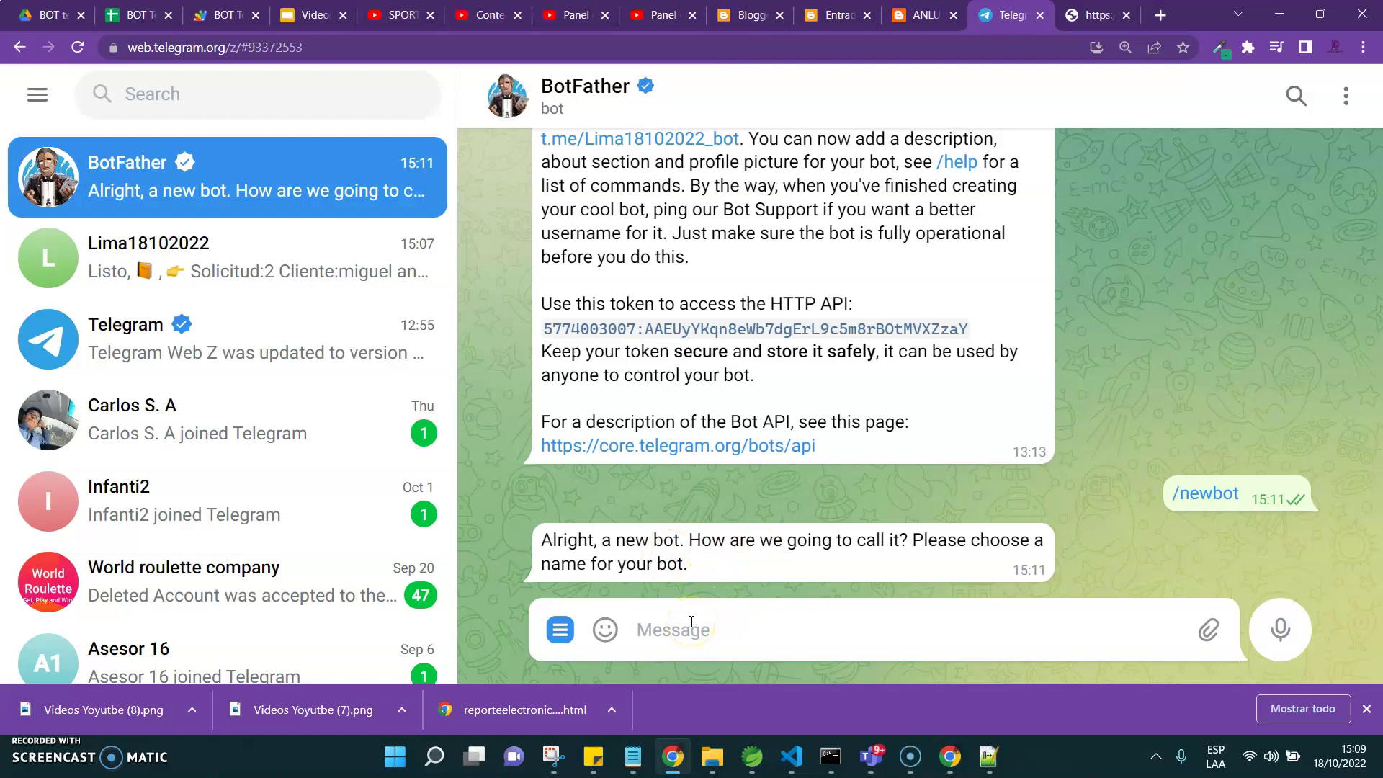
type("botpedidodanlusoft")
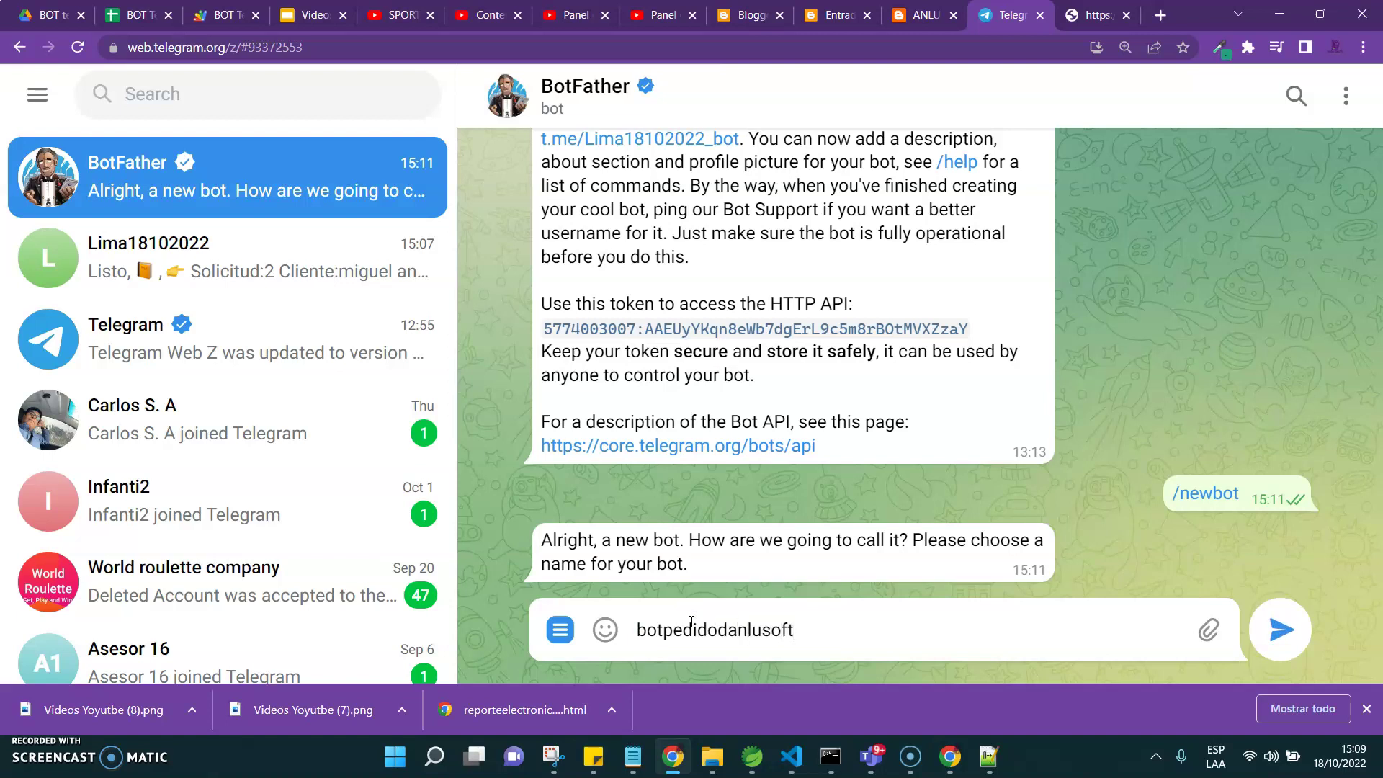
key("Return")
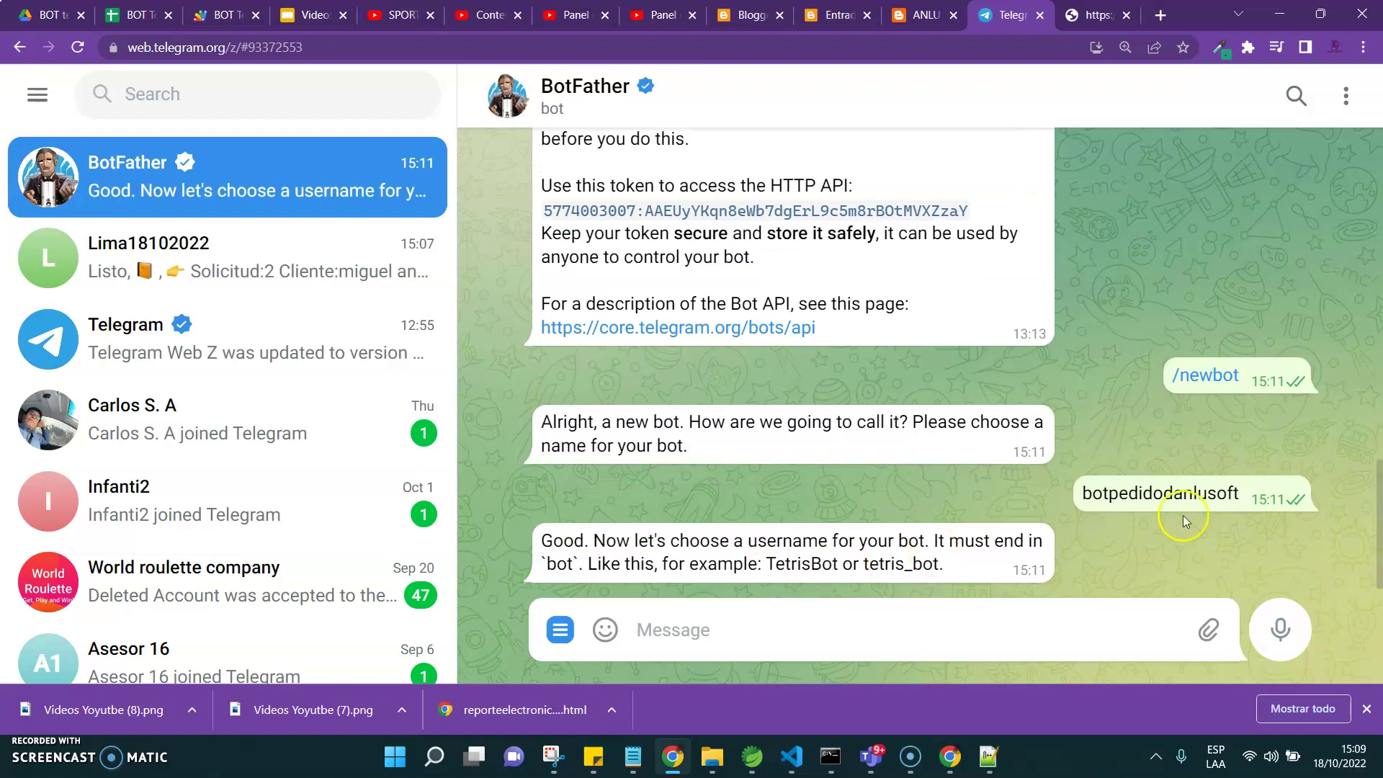
Give the bot the username botpedidodanlusoft_bot.
double_click(1156, 490)
key("ctrl+c")
left_click(804, 639)
key("ctrl+v")
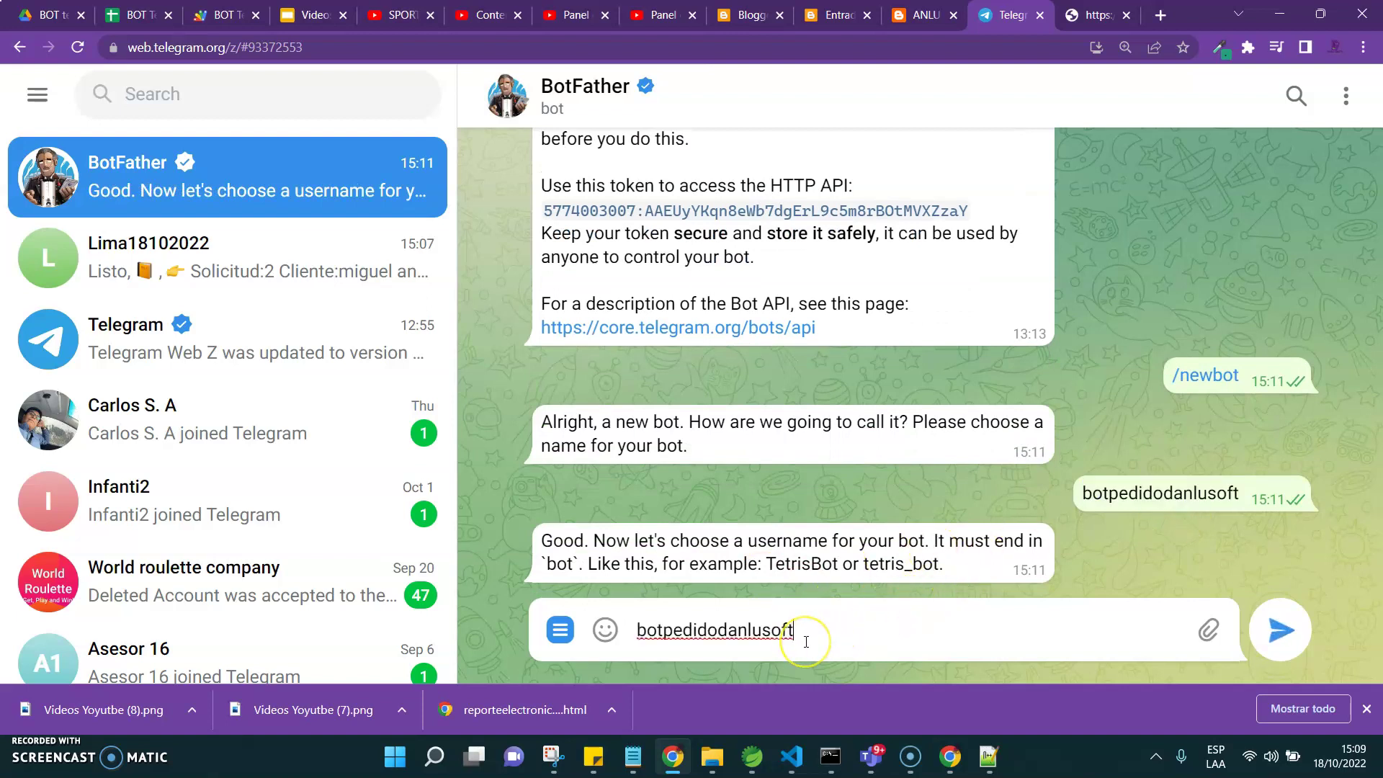
key("Return")
Select the new bot's API token and start editing Configuracion cell B1 for it.
left_click(742, 281)
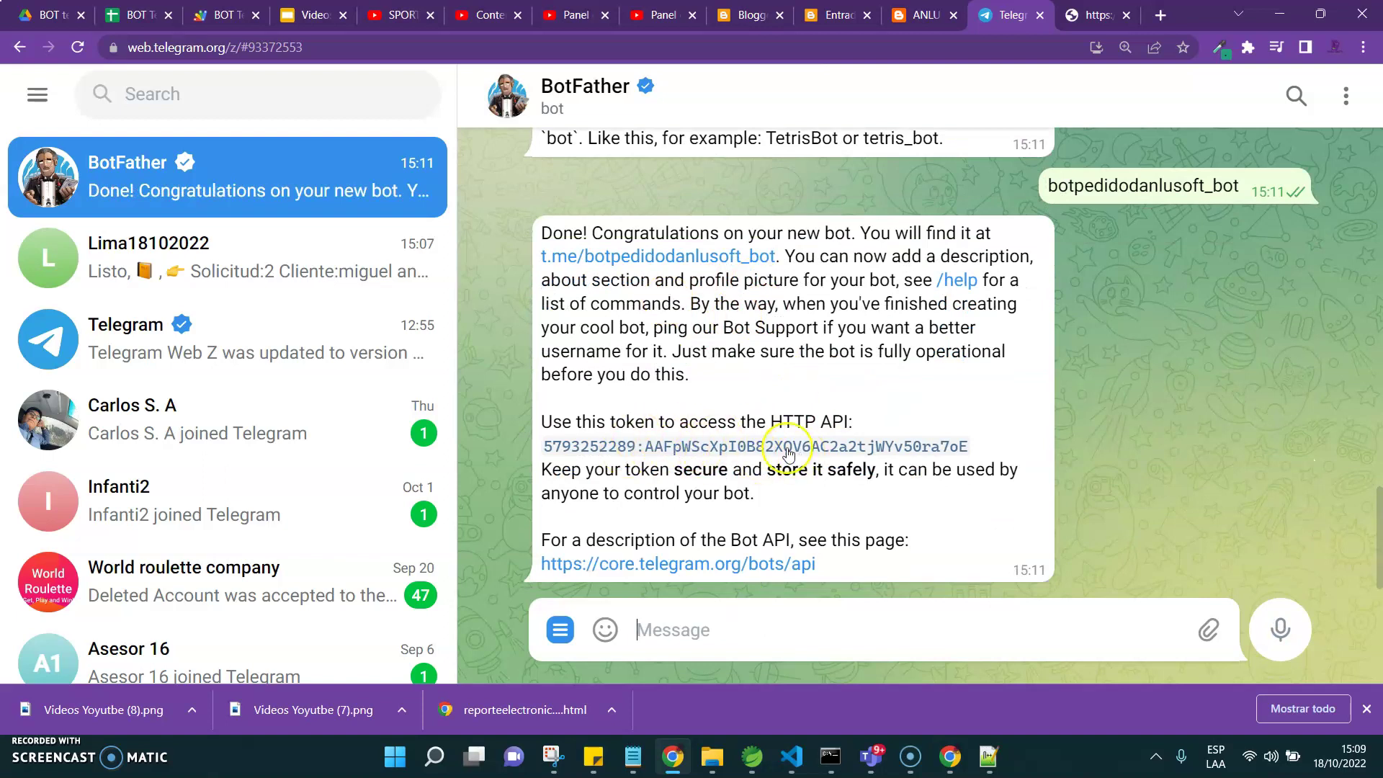
left_click(972, 458)
left_click_drag(973, 458, 563, 437)
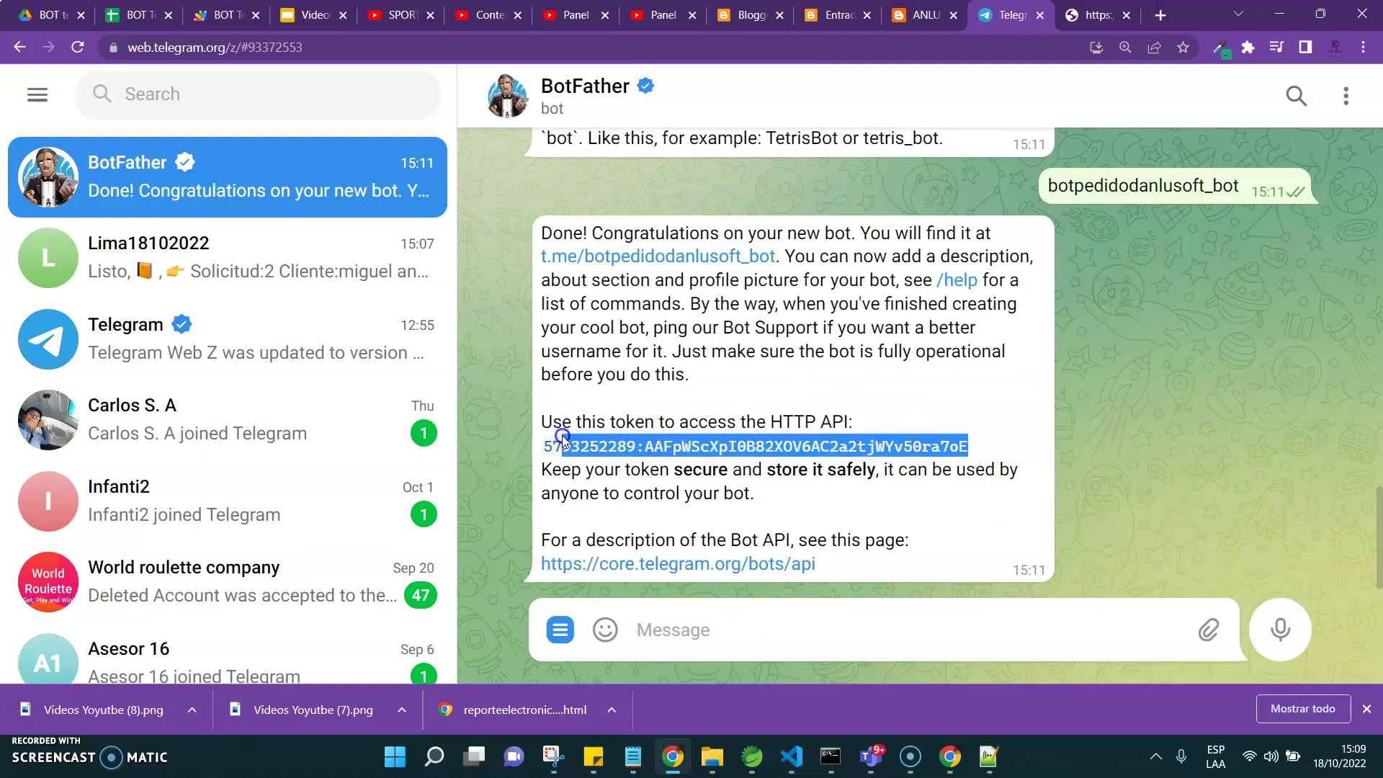
left_click(950, 757)
left_click(214, 229)
left_click(210, 173)
Paste the bot token into B1 and put it in place of TU_TOKEN in B4's setWebhook URL.
key("ctrl+v")
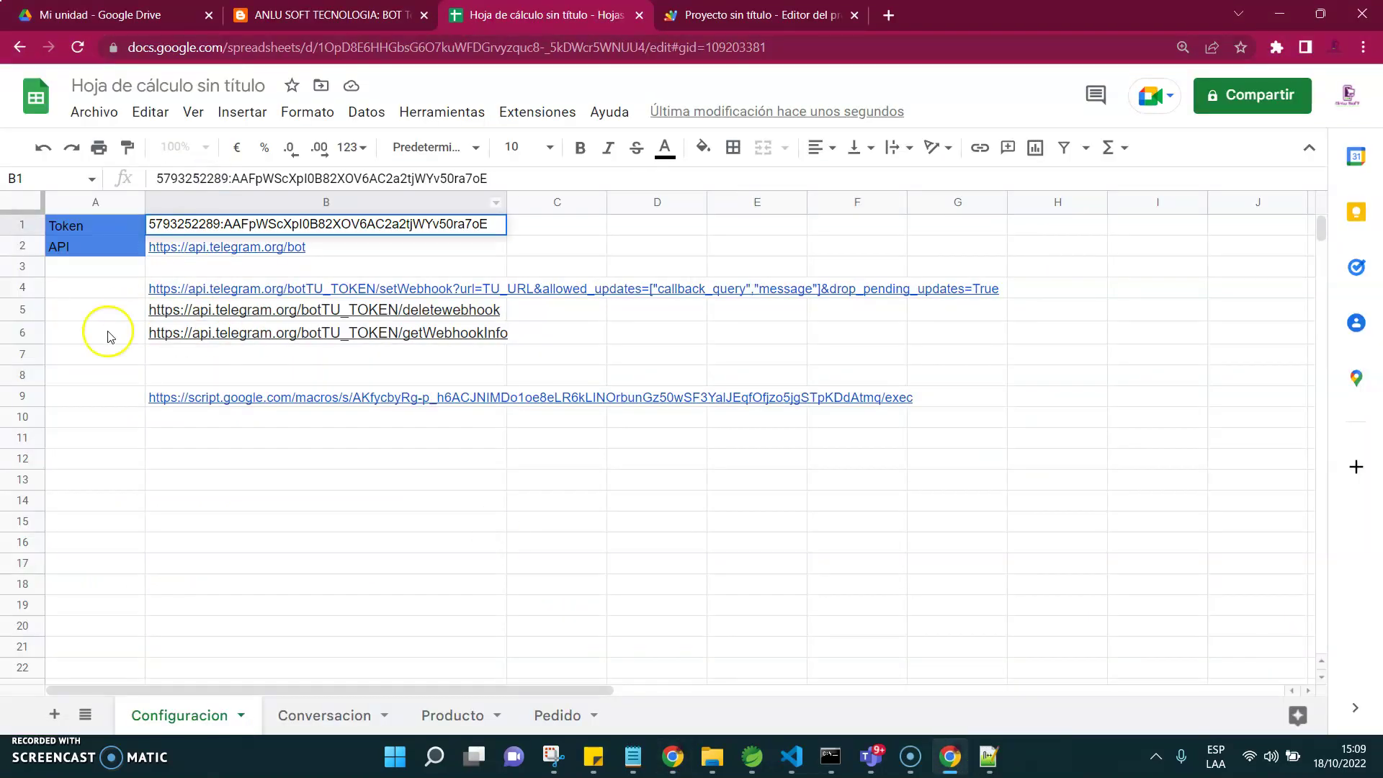
left_click(77, 355)
left_click(98, 296)
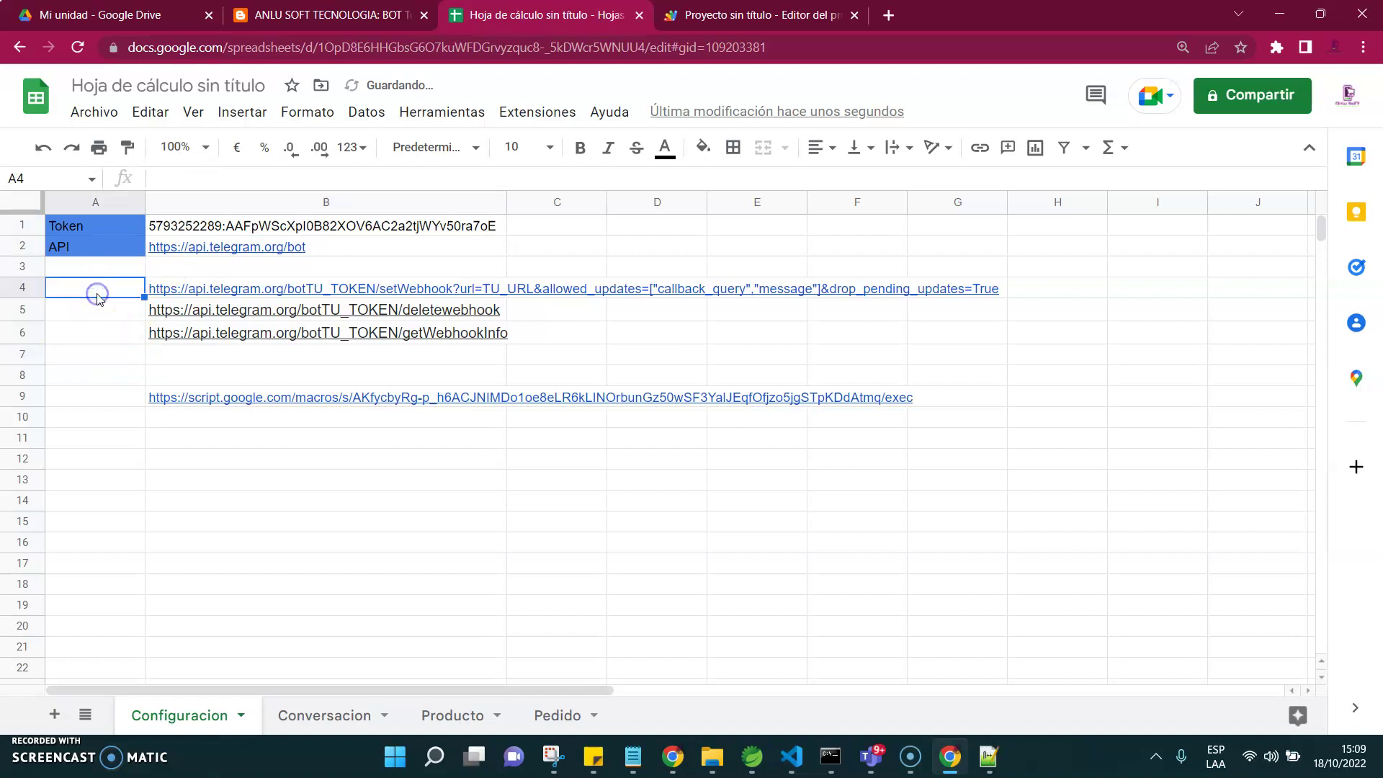
key("Right")
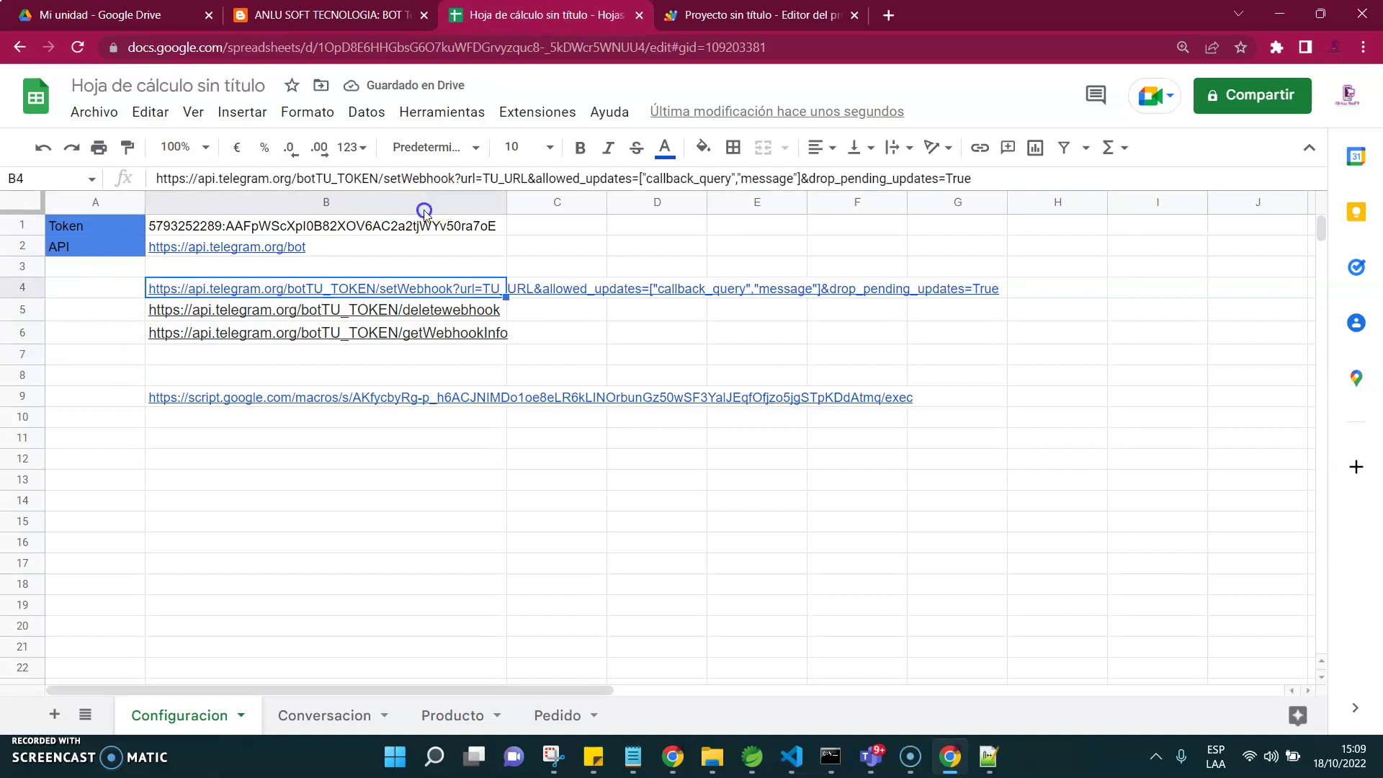
left_click_drag(424, 211, 421, 241)
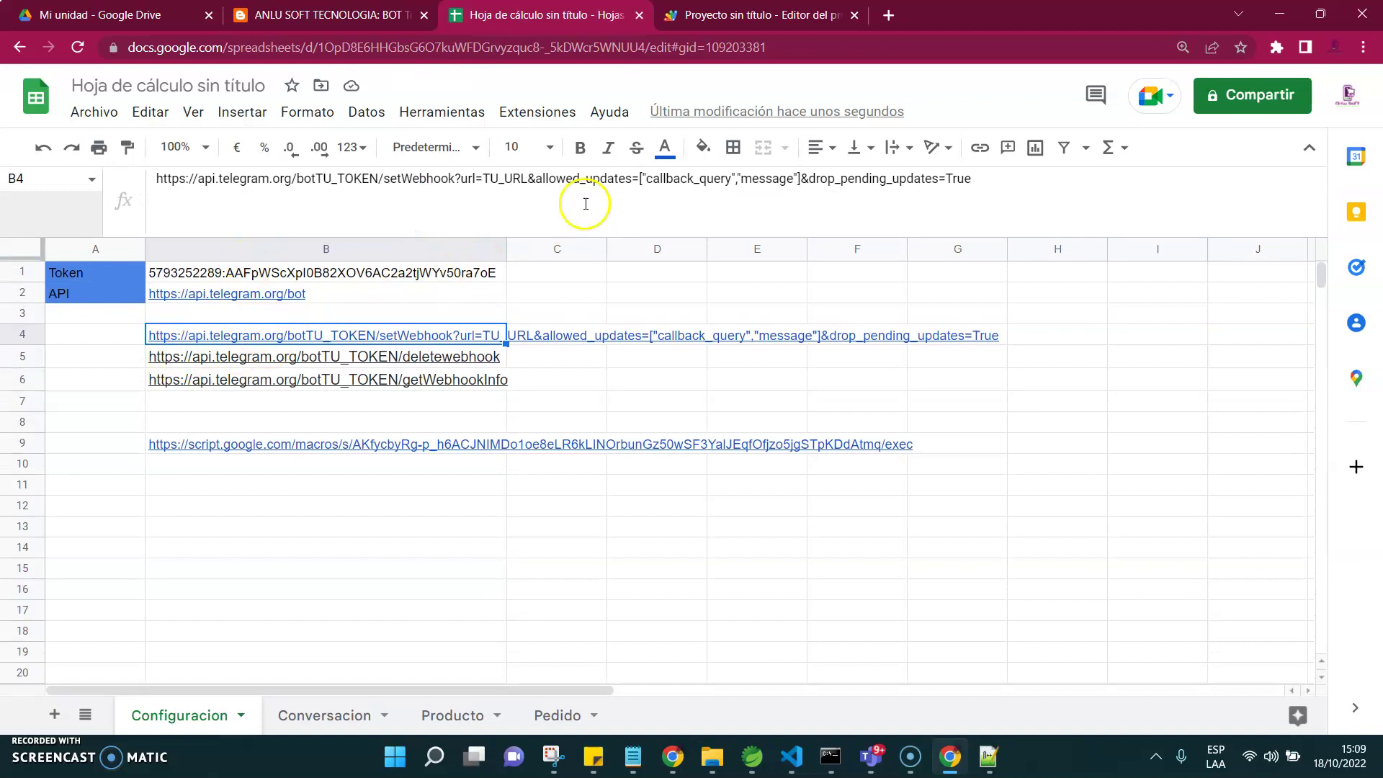
left_click_drag(379, 179, 321, 179)
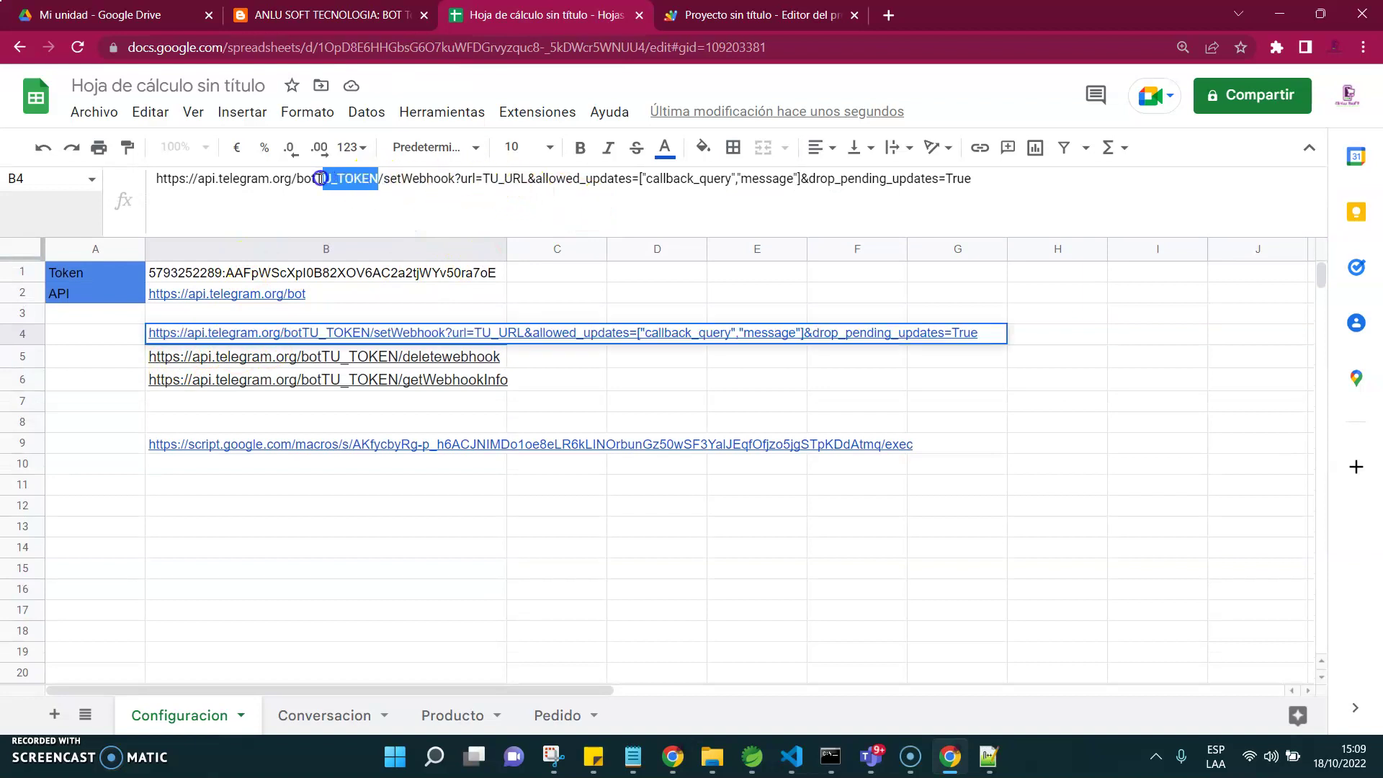
key("ctrl+v")
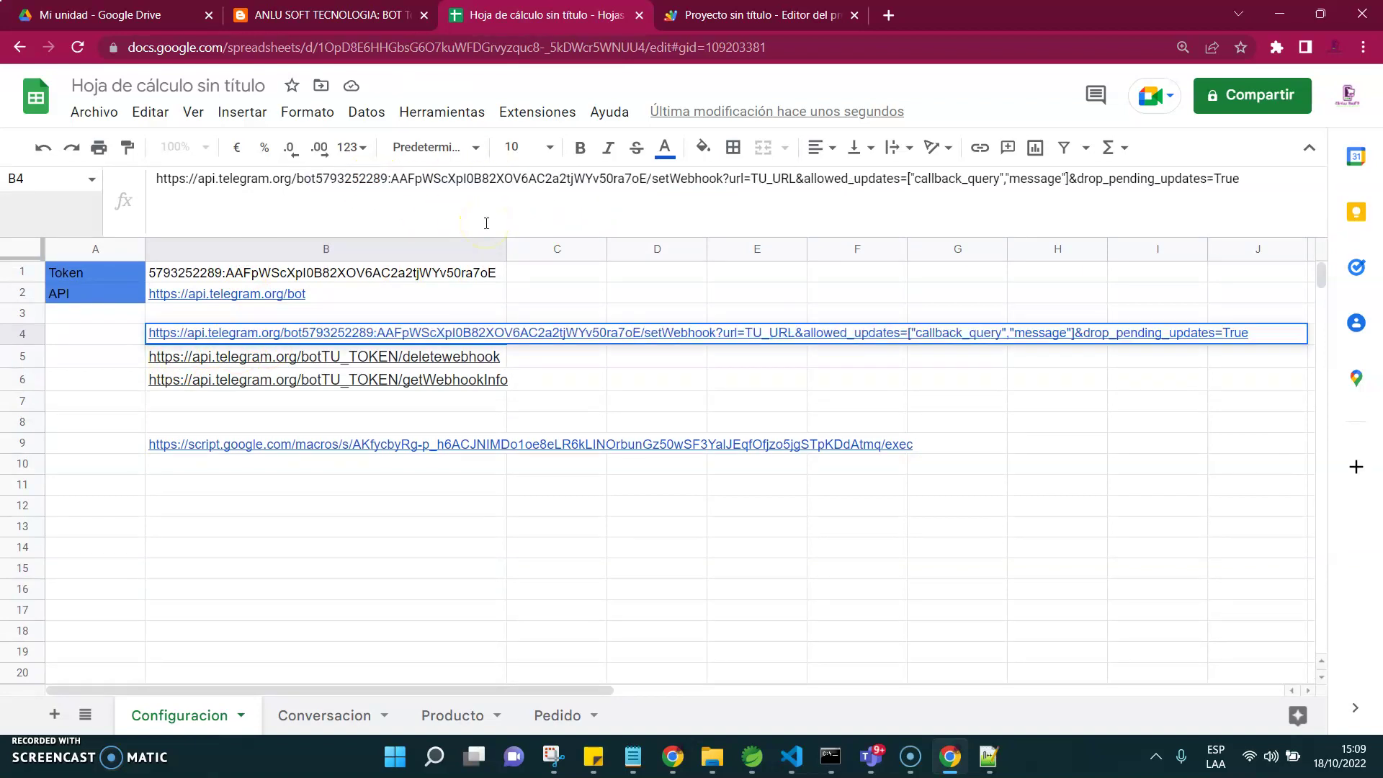
left_click(111, 468)
Copy the web app URL from B9 and remove the TU_URL placeholder from B4.
key("Right")
key("Up")
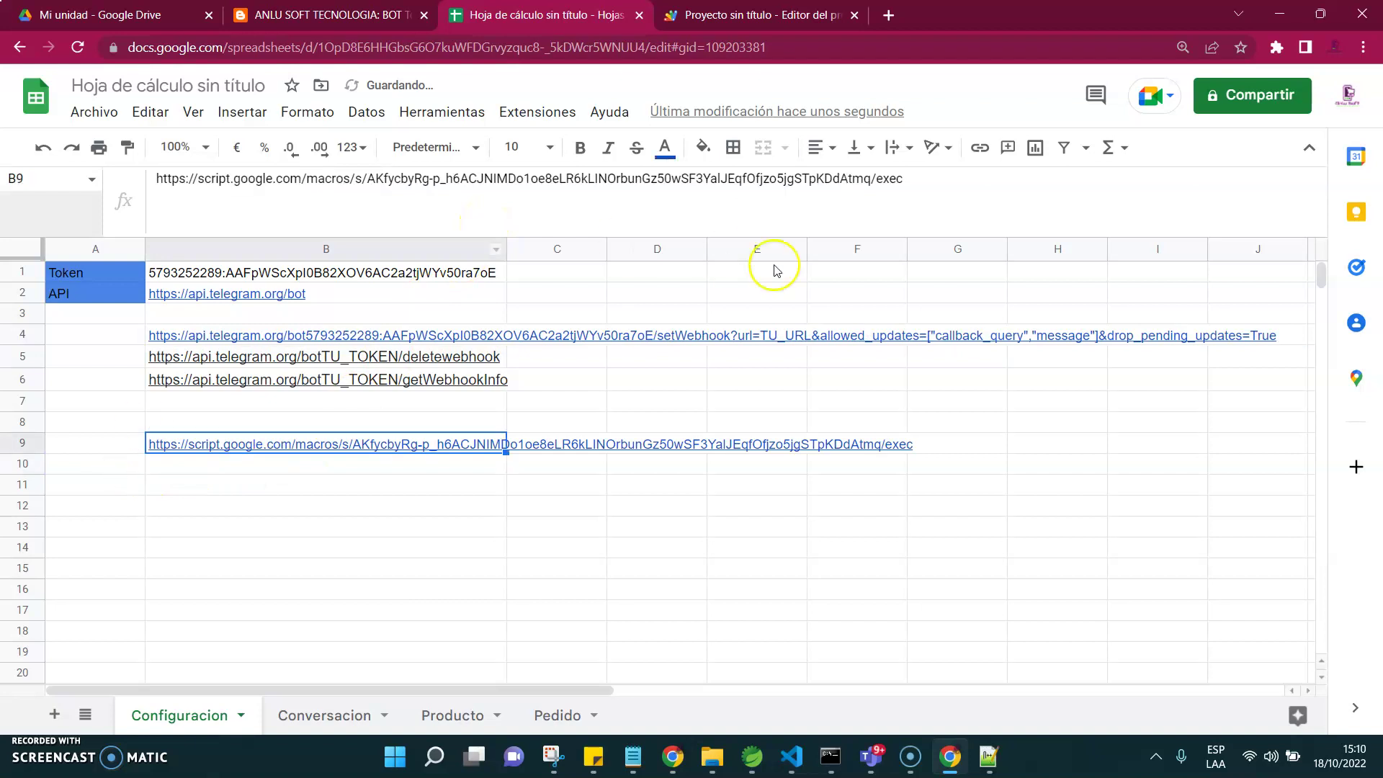
left_click_drag(944, 180, 154, 180)
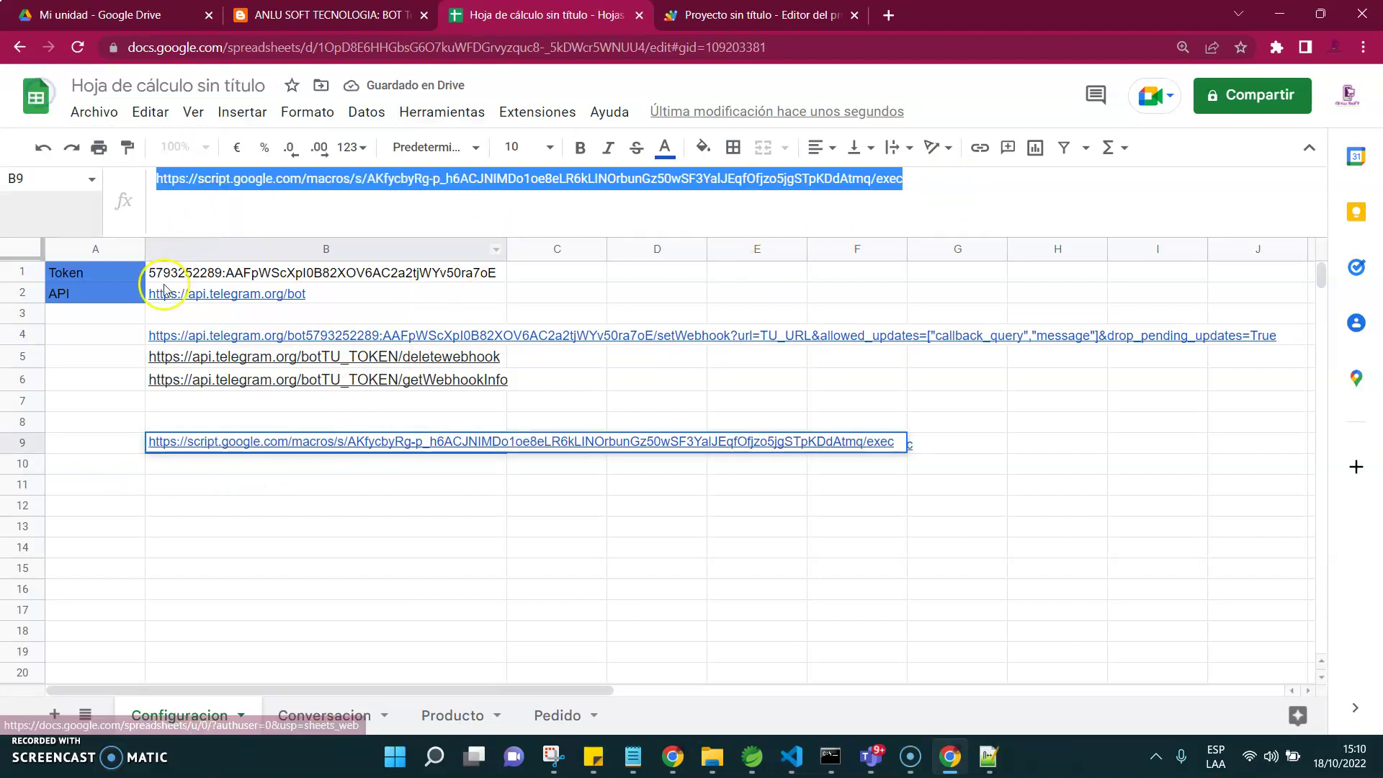
key("ctrl+z")
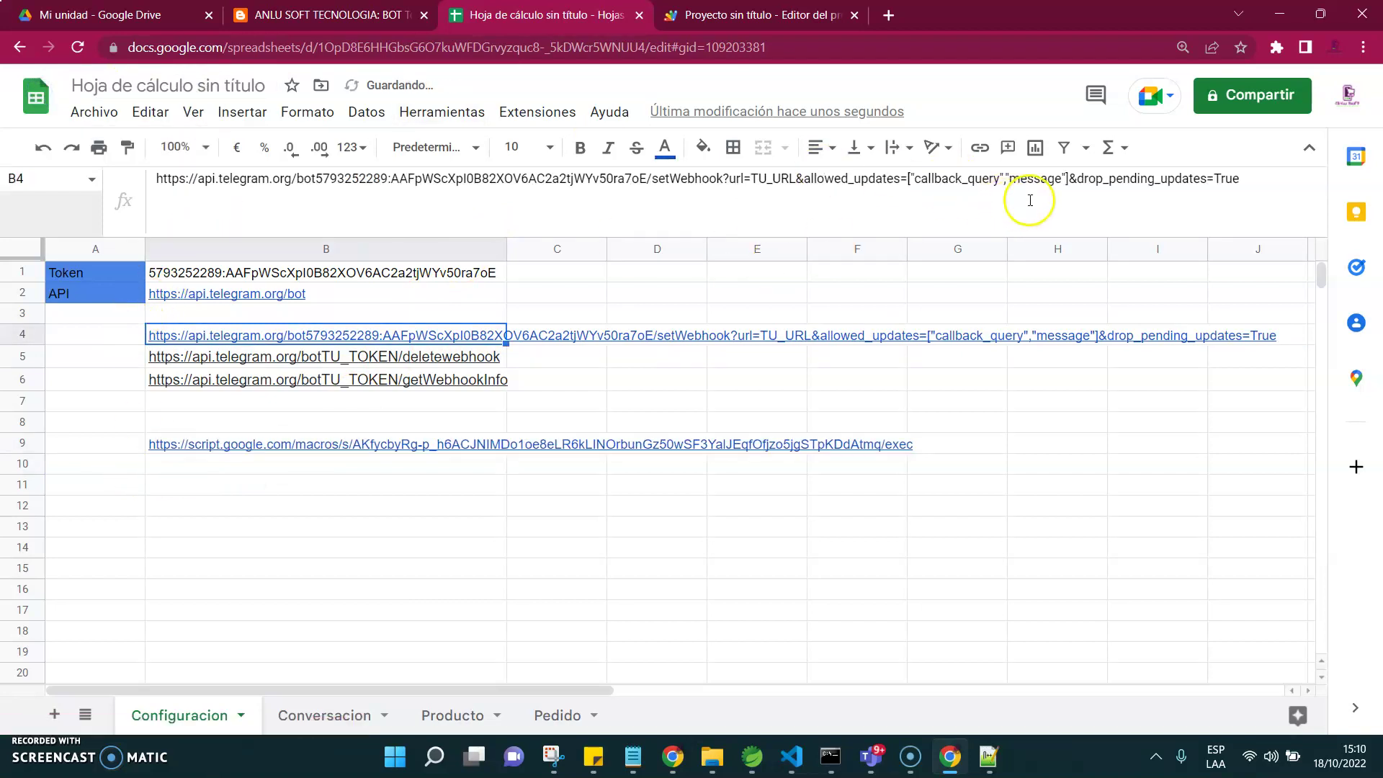
left_click(796, 180)
key("BackSpace")
key("BackSpace")
key("BackSpace")
key("BackSpace")
key("BackSpace")
key("BackSpace")
Paste the web app URL after url= in B4 and copy the completed setWebhook link.
left_click(672, 548)
left_click(69, 353)
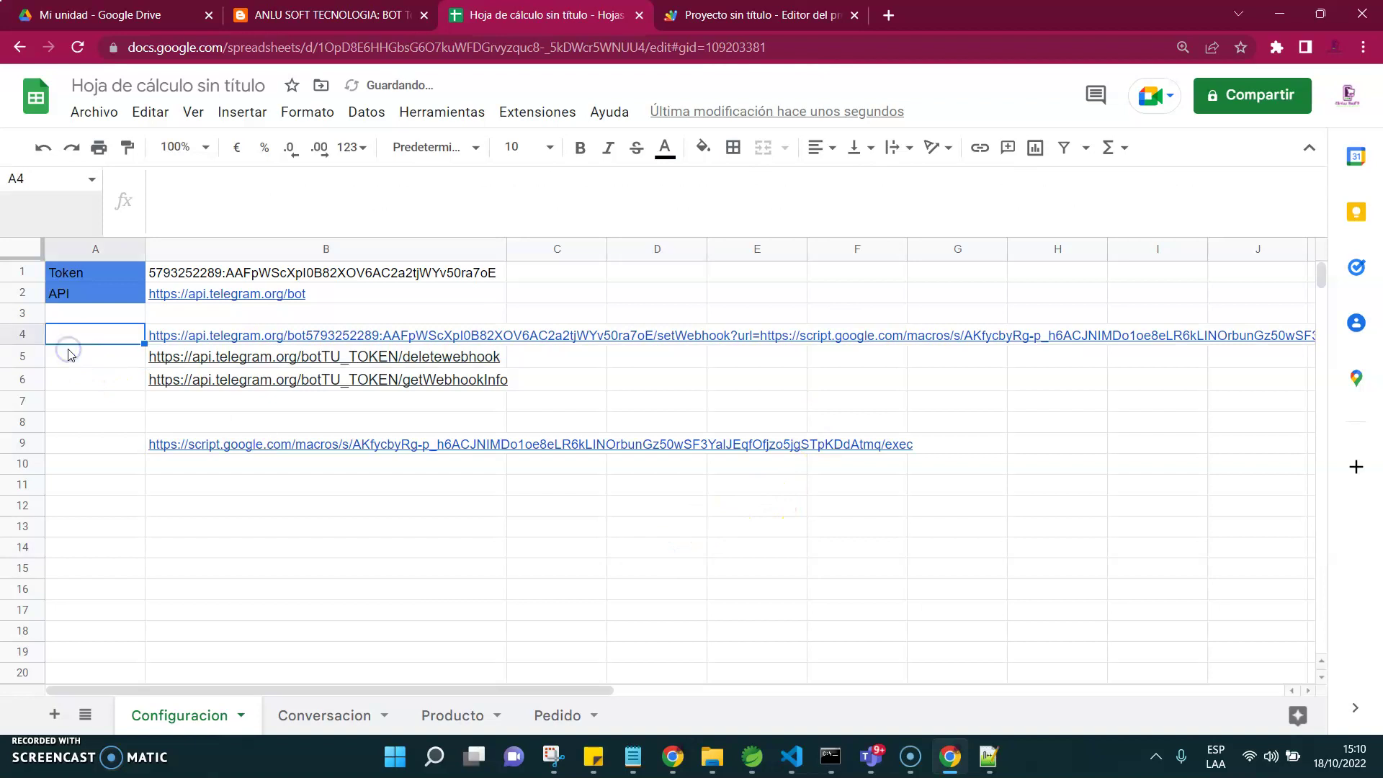
key("Up")
key("Right")
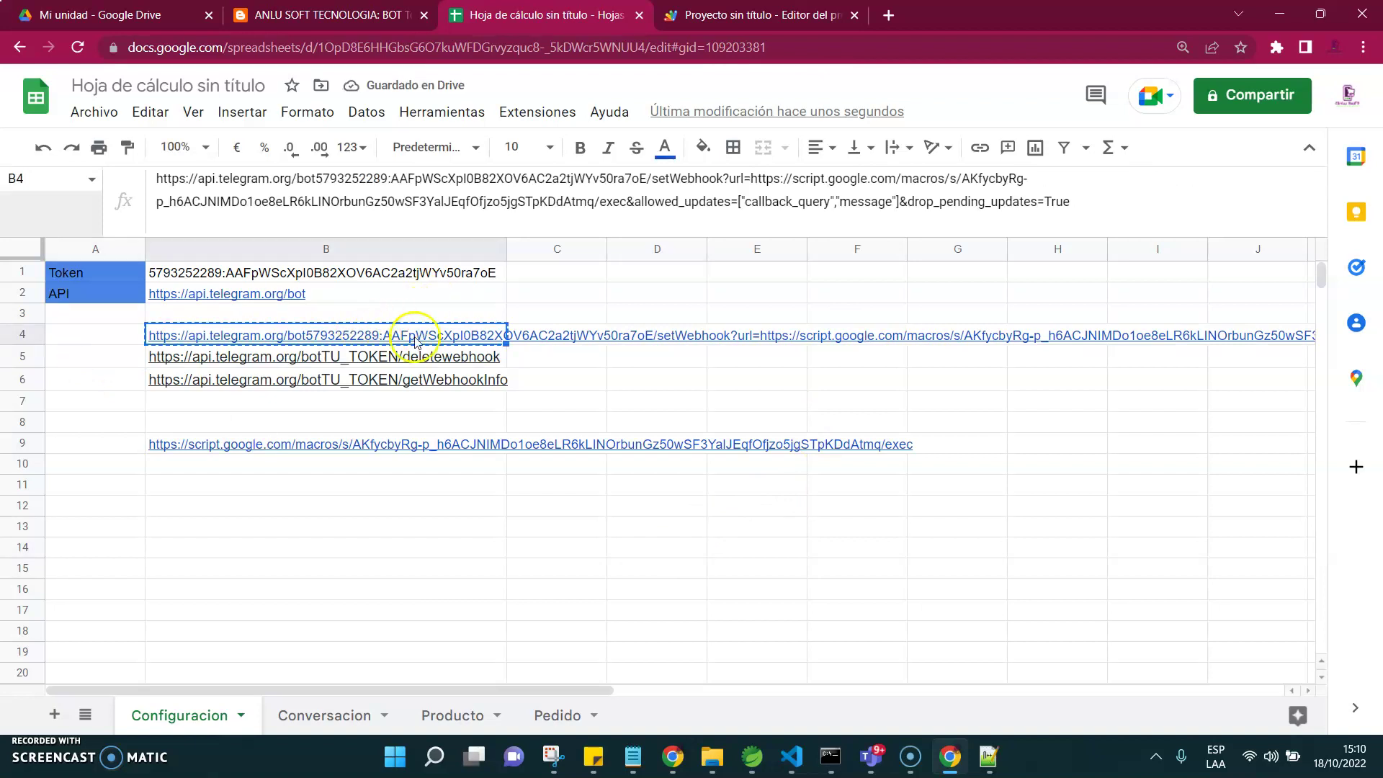
Open the setWebhook link in a new browser tab to get Telegram's 'Webhook was set' reply.
left_click(889, 16)
key("ctrl+v")
key("Return")
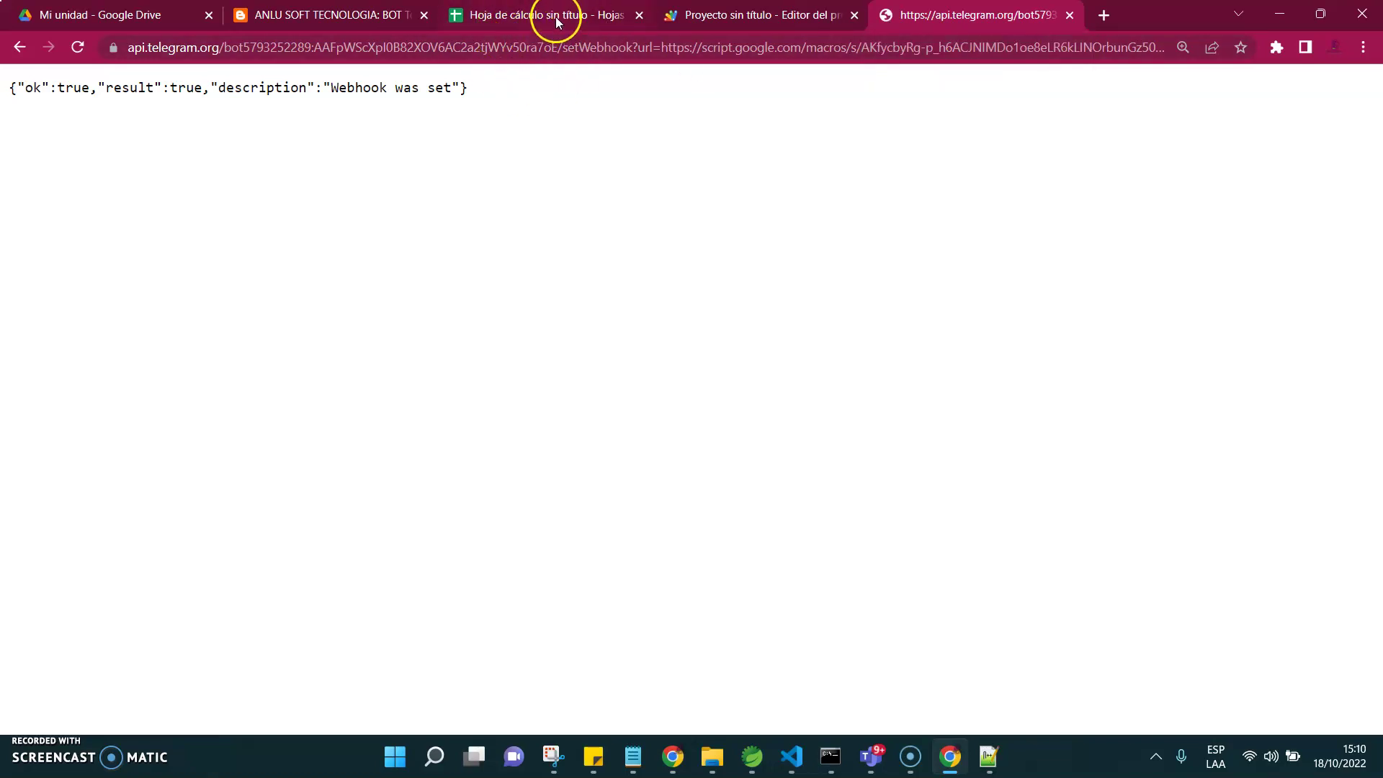
mouse_move(15, 90)
left_mouse_down()
mouse_move(113, 62)
mouse_move(502, 108)
left_mouse_up()
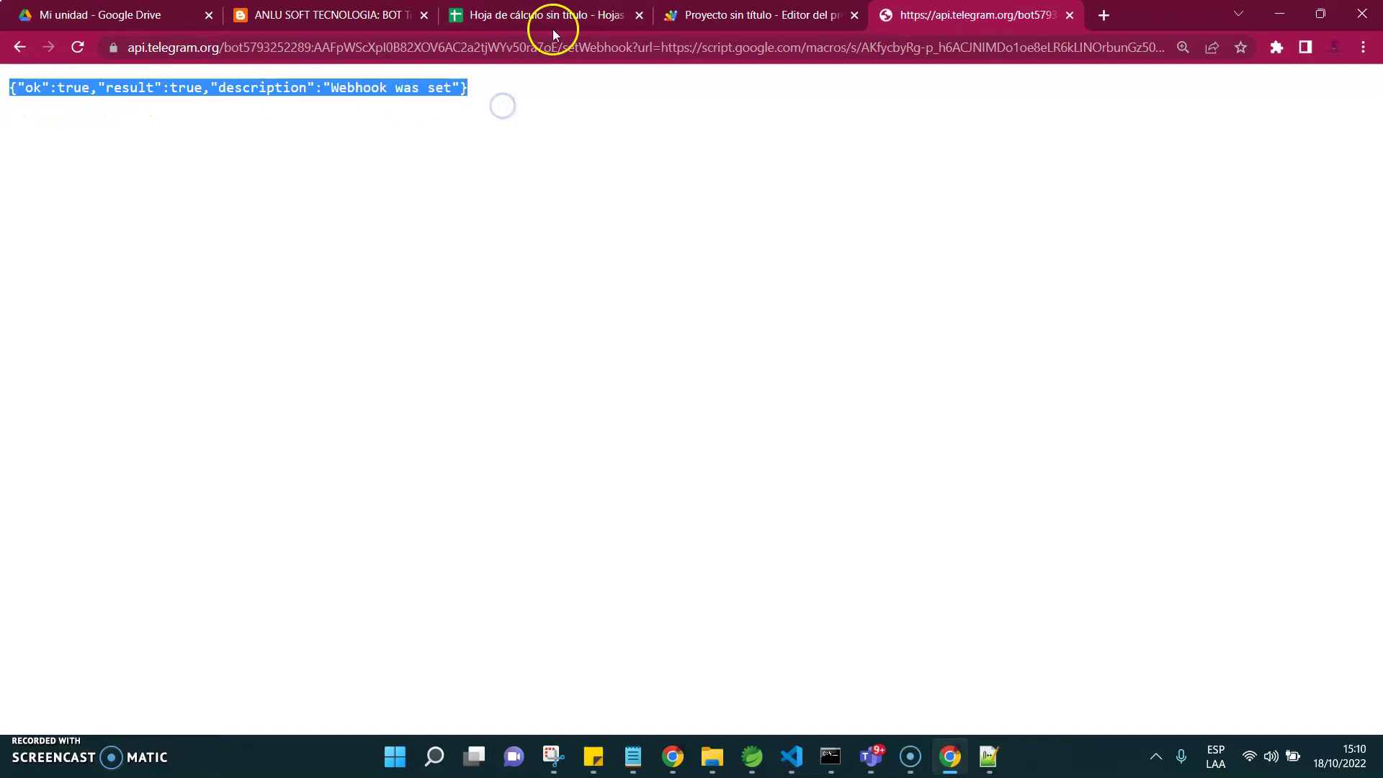
left_click(551, 29)
left_click(109, 379)
Replace the TU_TOKEN placeholder in B6's getWebhookInfo URL with the bot token from B1.
key("Right")
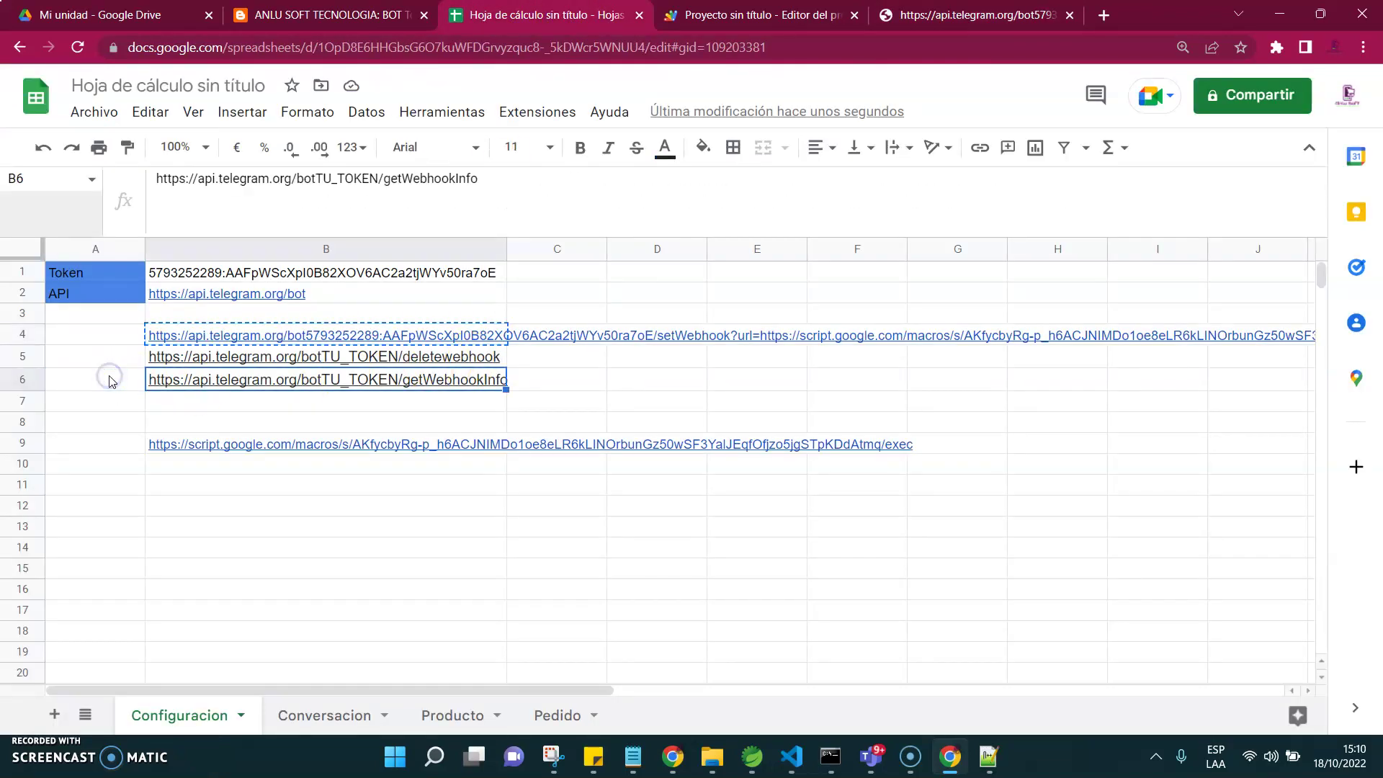
key("Up")
key("Up")
key("Up")
key("Up")
key("Up")
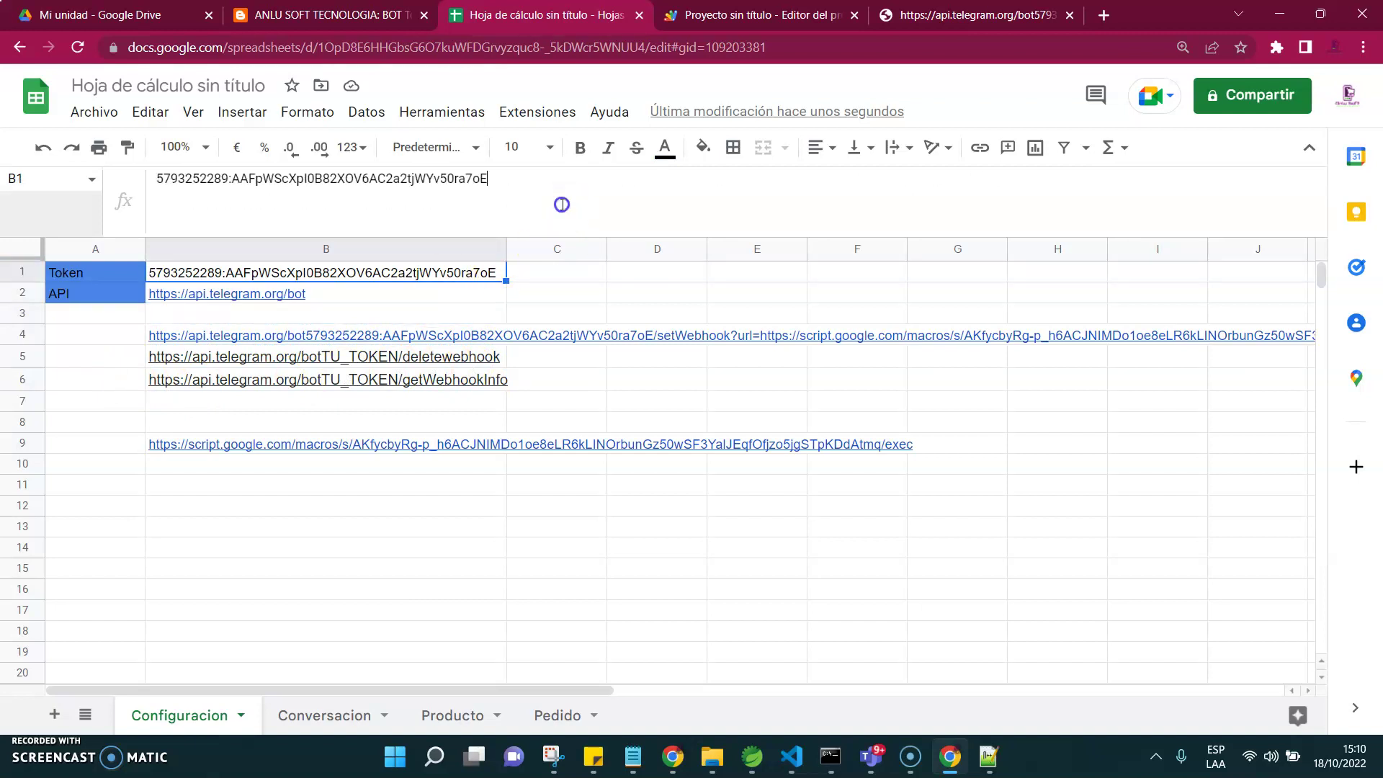
key("ctrl+a")
key("Escape")
key("Down")
key("Down")
key("Down")
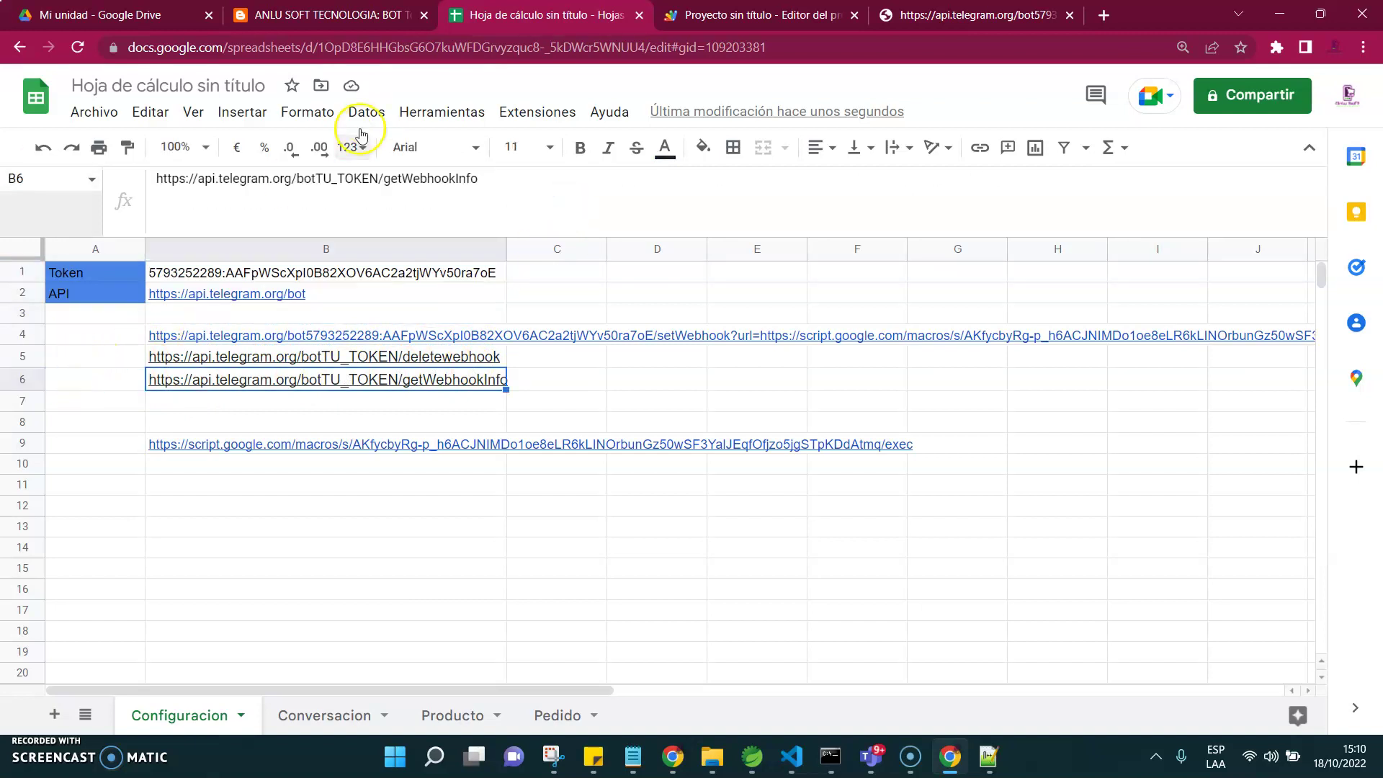
left_click(376, 179)
key("BackSpace")
key("BackSpace")
key("BackSpace")
key("BackSpace")
key("BackSpace")
key("BackSpace")
key("ctrl+v")
Open the getWebhookInfo link in a new tab and confirm the /exec URL is the registered webhook.
left_click_drag(797, 176, 101, 88)
key("ctrl+c")
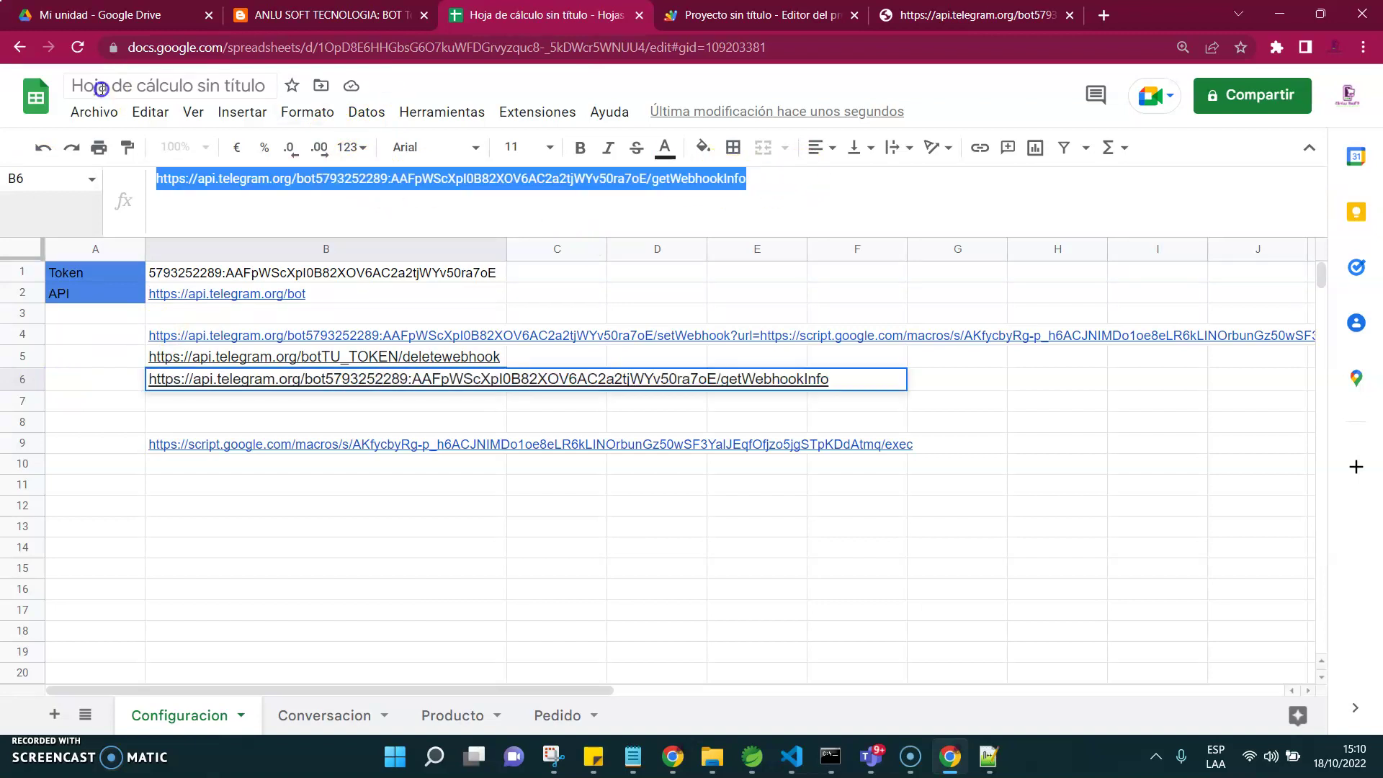
left_click(1103, 13)
key("ctrl+v")
key("Return")
mouse_move(235, 87)
left_mouse_down()
mouse_move(723, 98)
mouse_move(558, 104)
left_mouse_up()
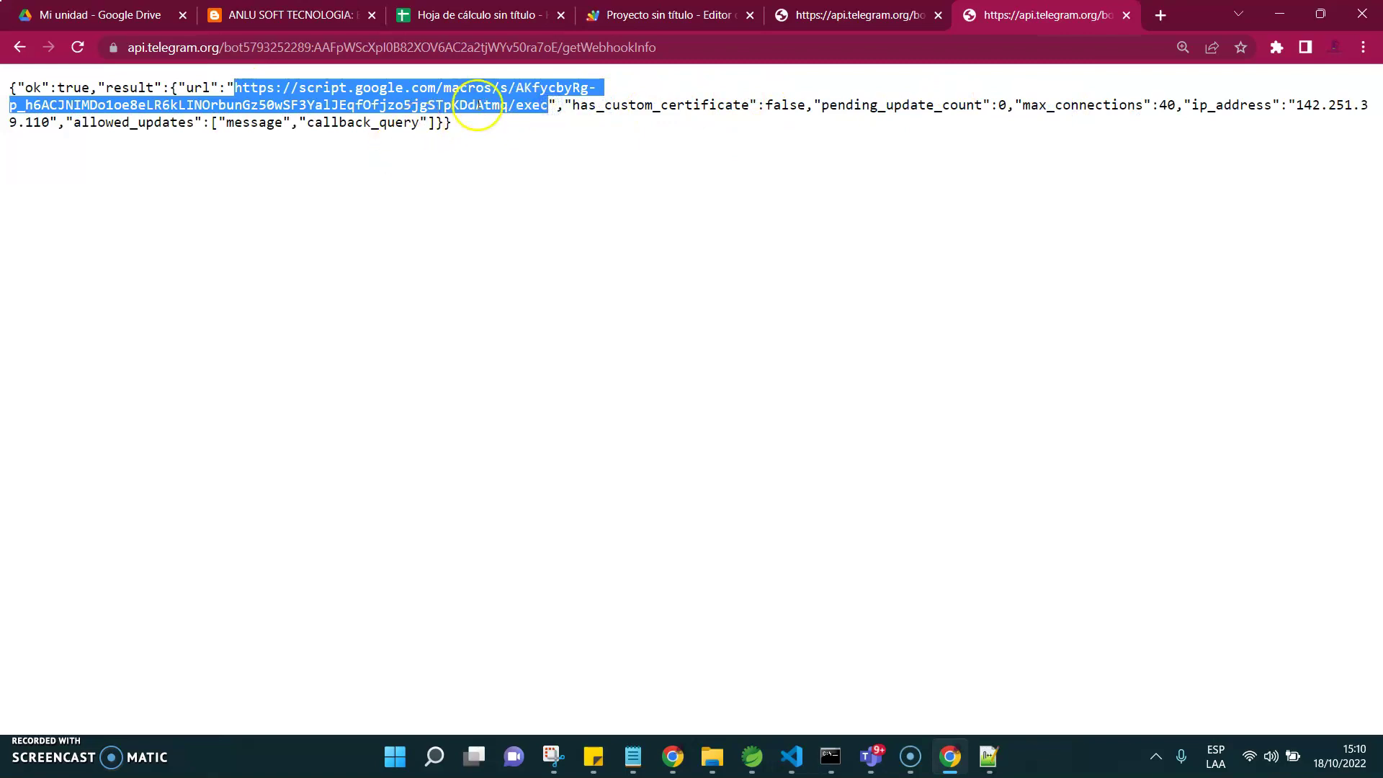
key("ctrl+3")
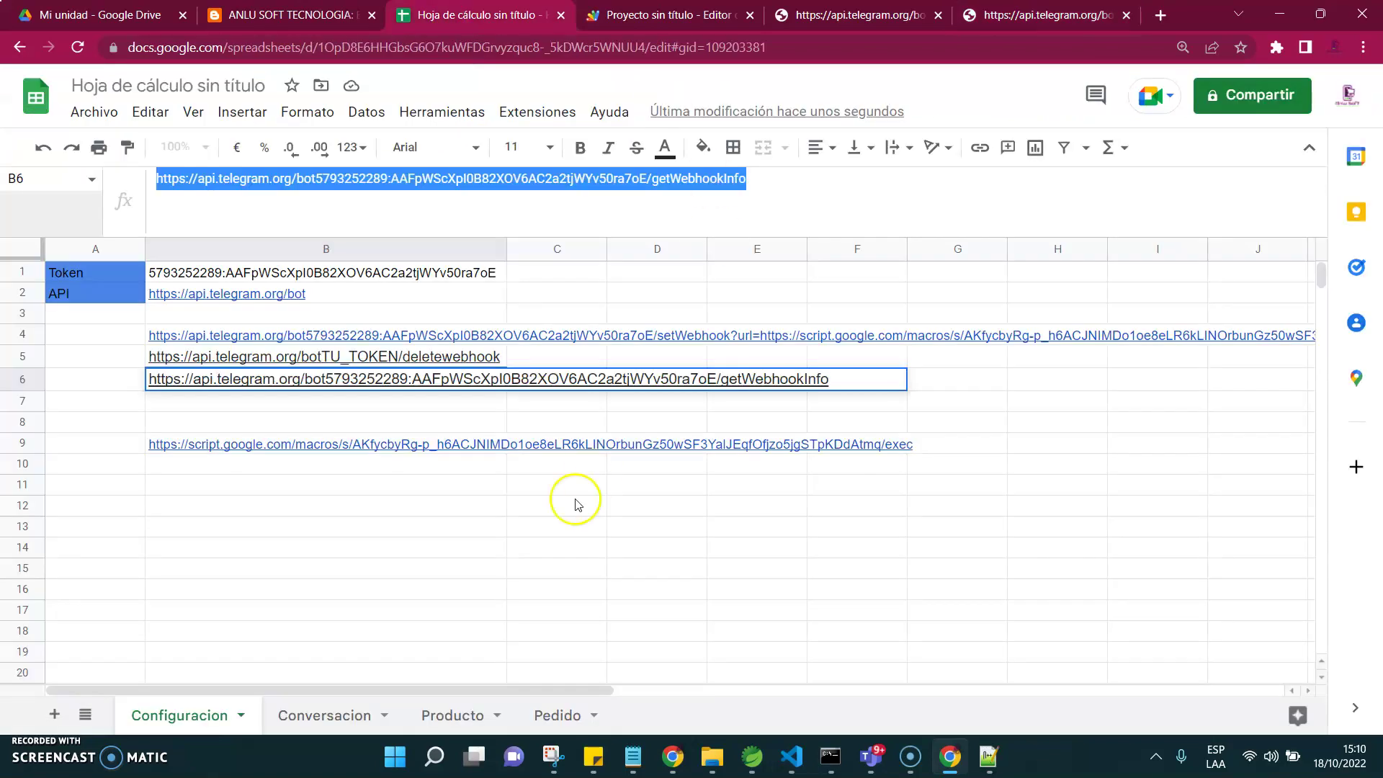
left_click(322, 550)
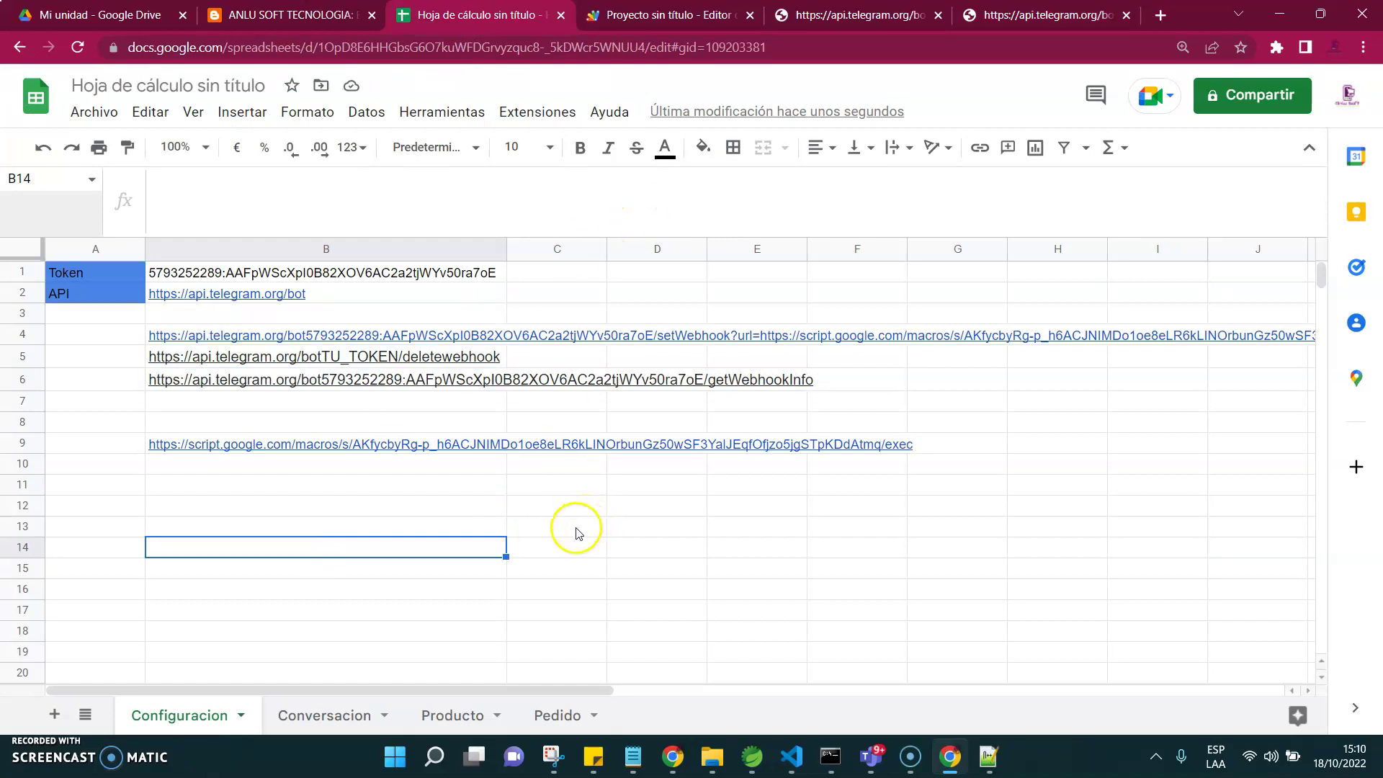
In Telegram Web, open the new ordering bot's chat, press START and greet it with Hola.
left_click(681, 749)
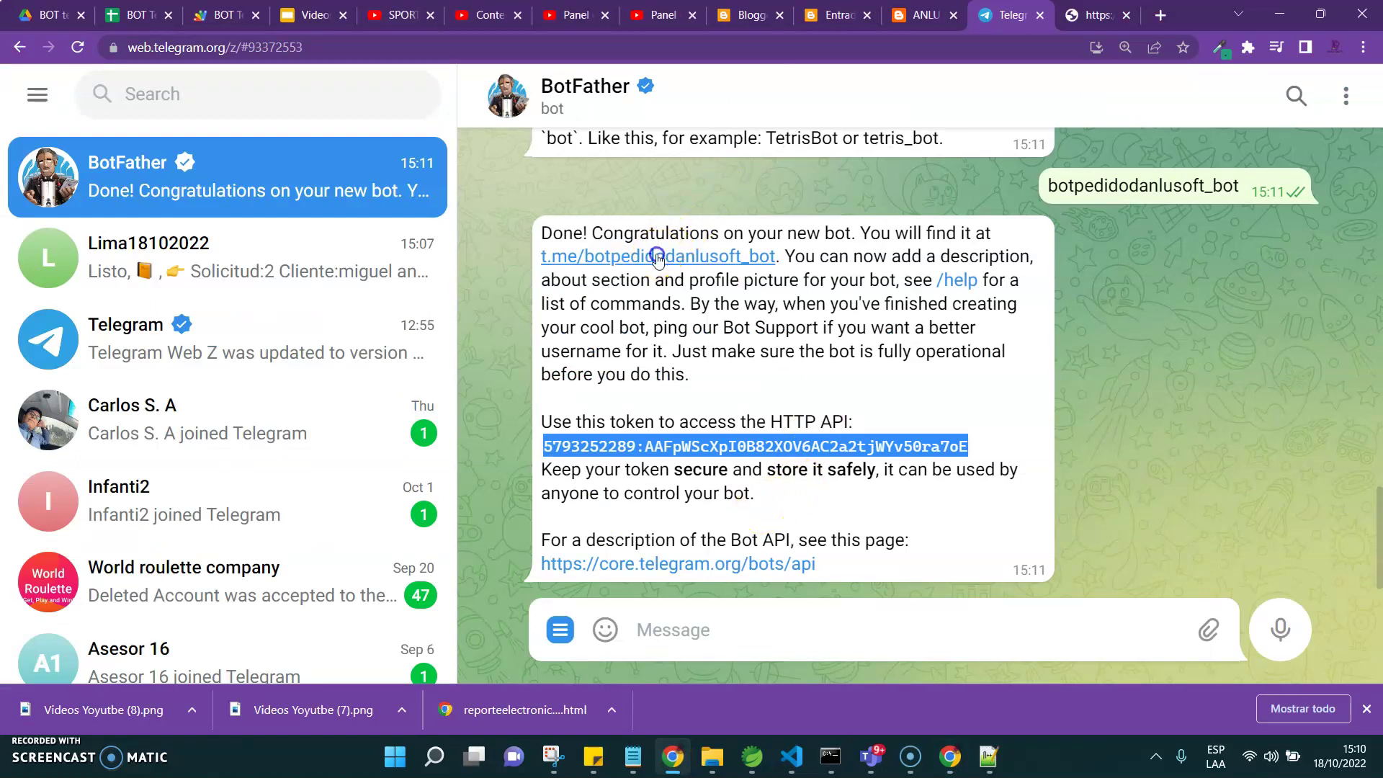
left_click(598, 257)
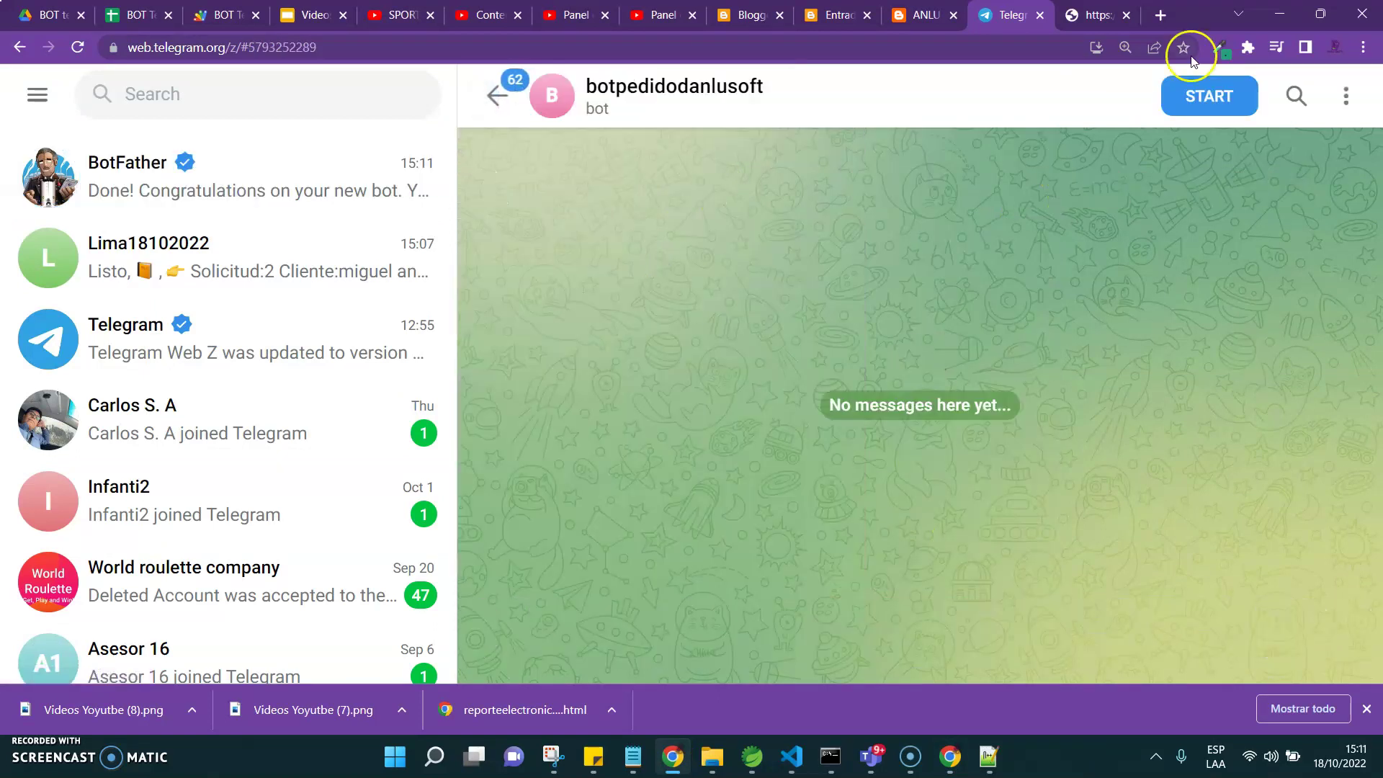
left_click(1195, 95)
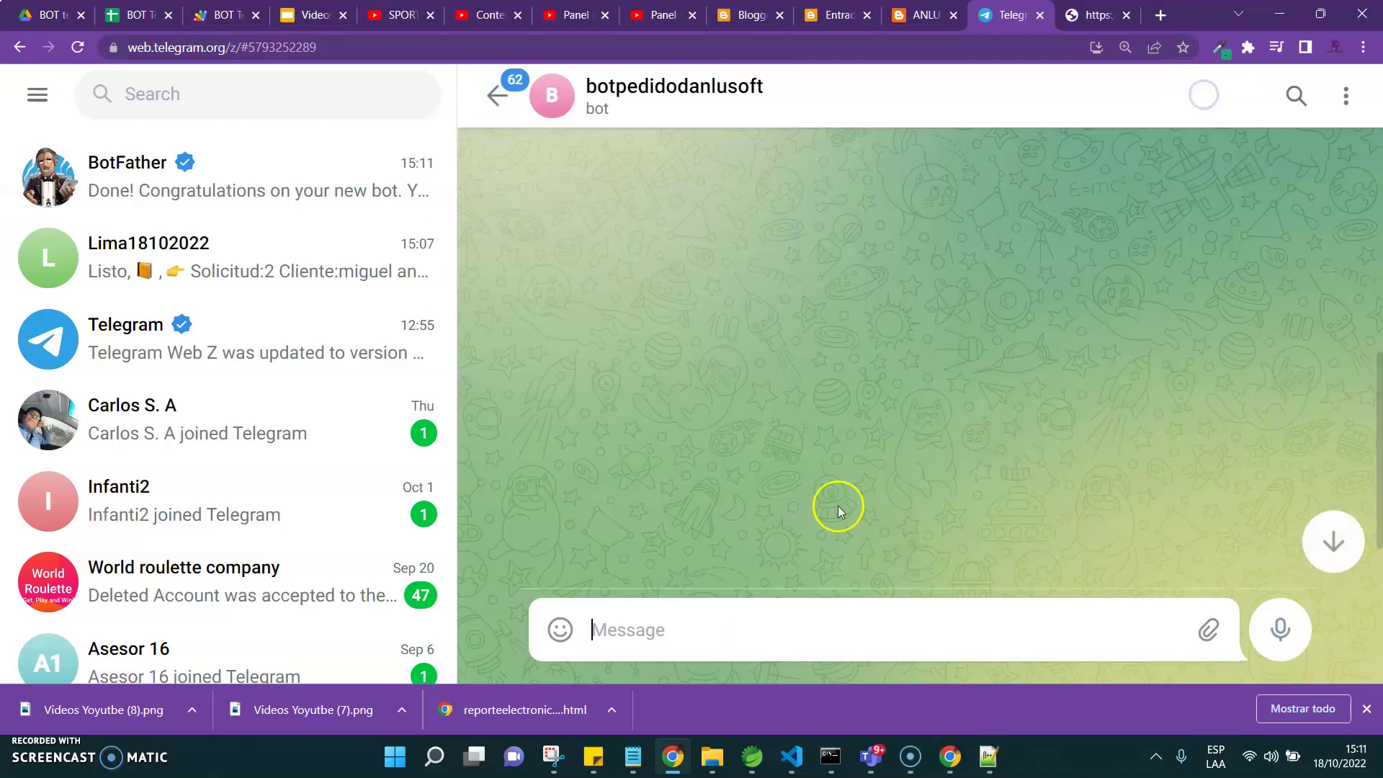
left_click(726, 614)
type("Hola")
key("Return")
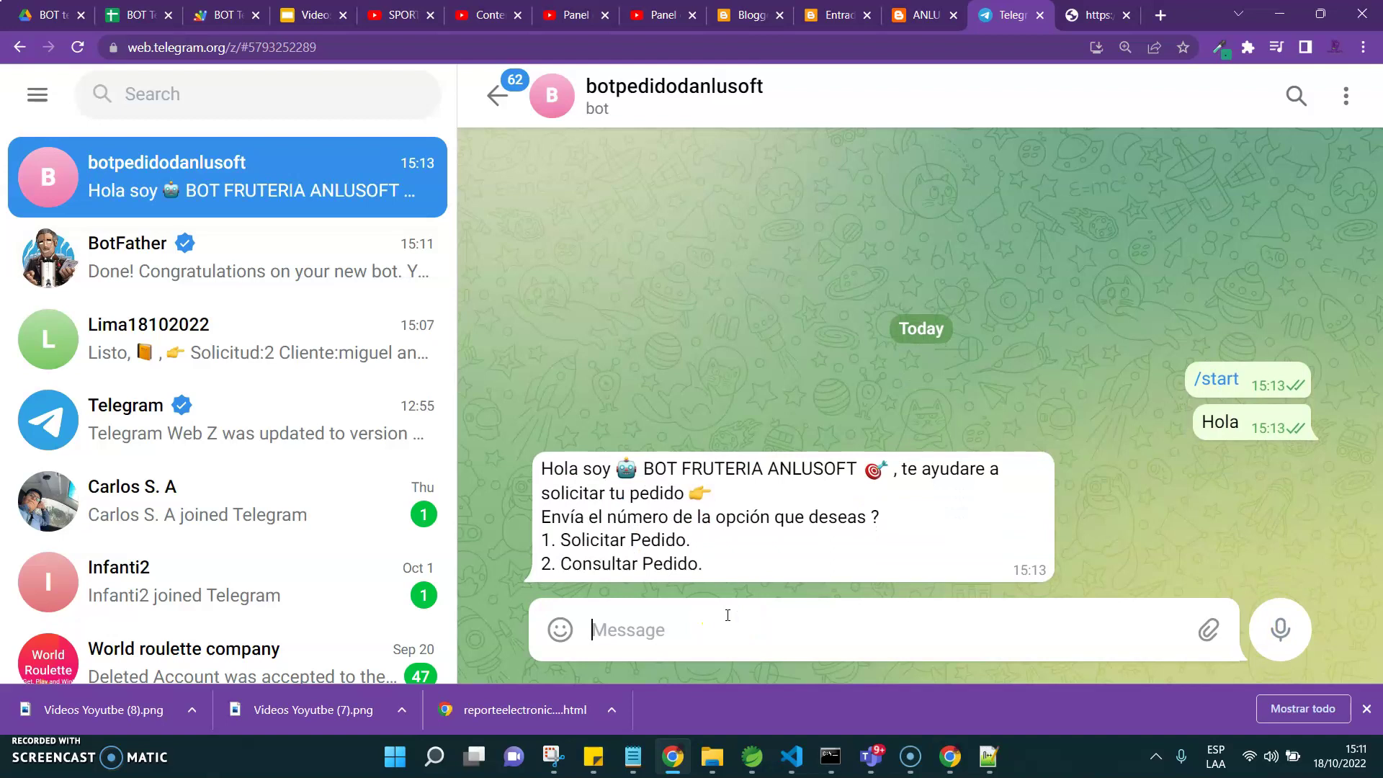
Order 4 kg of Sandia (options 1, 4, 4) and answer 2 to finish without more products.
type("1")
key("Return")
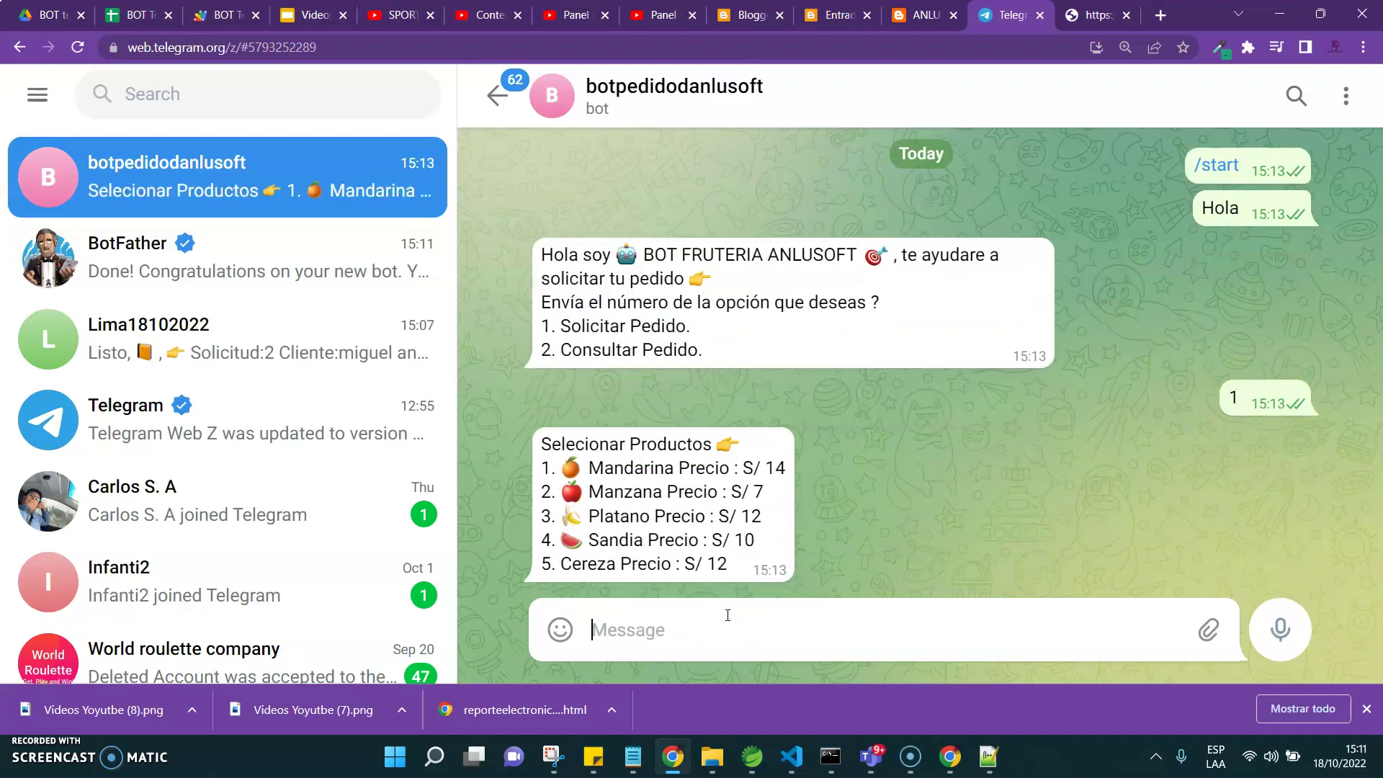
left_click(572, 555)
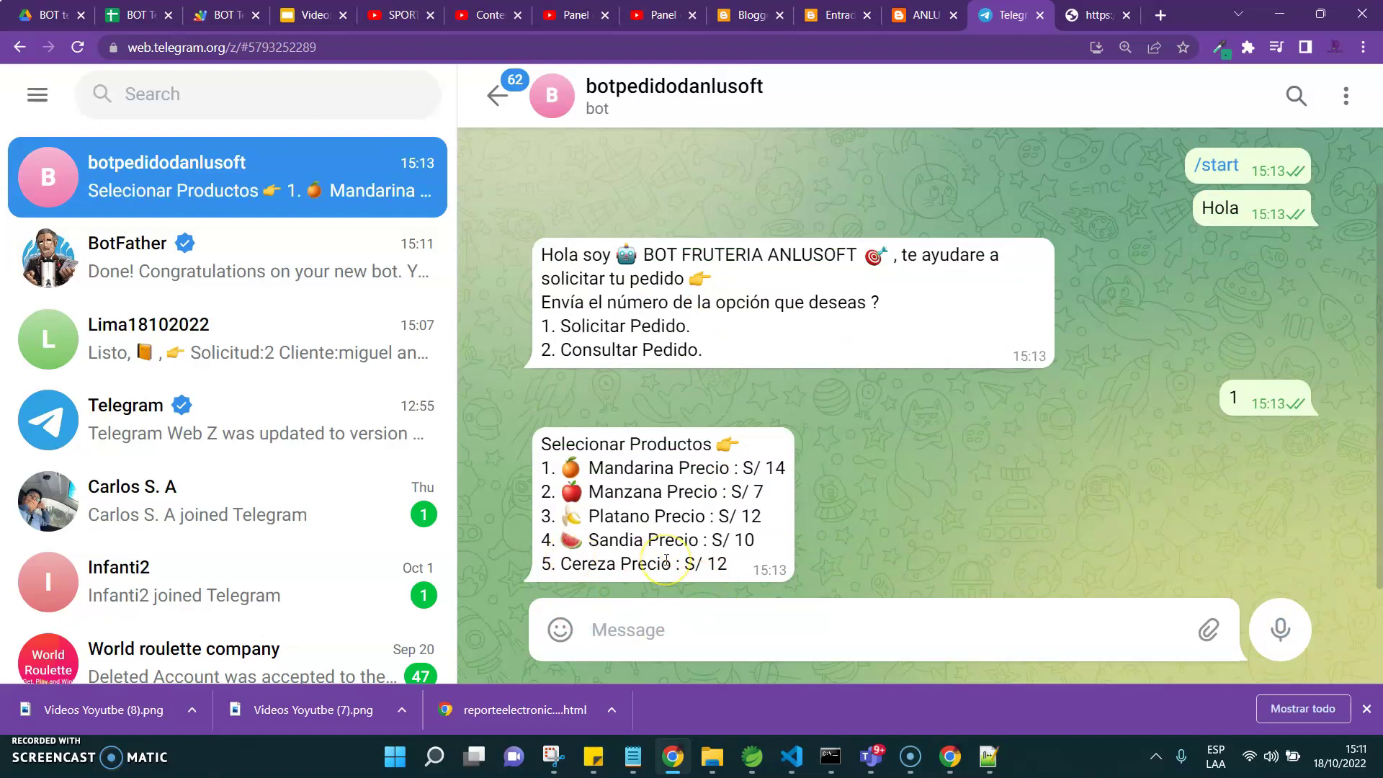
type("4")
key("Return")
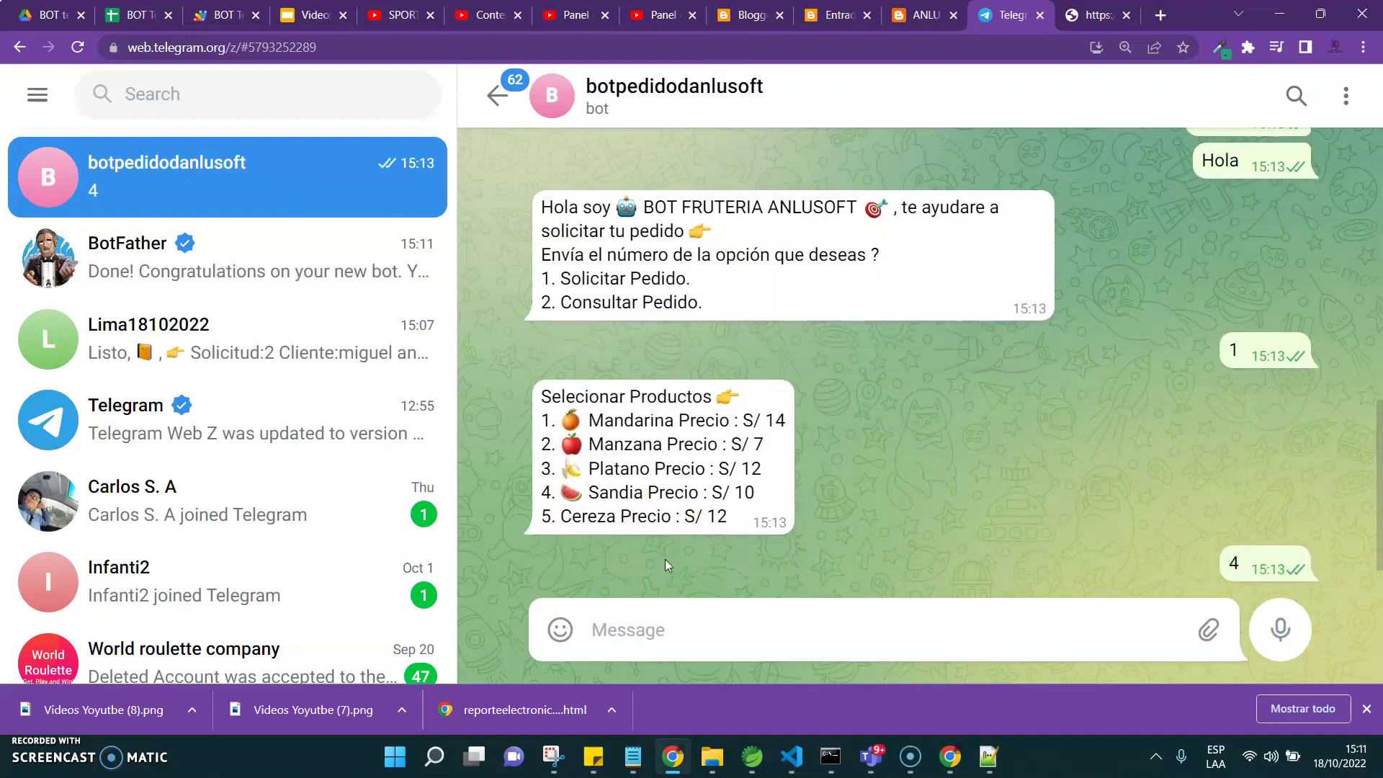
type("4")
key("Return")
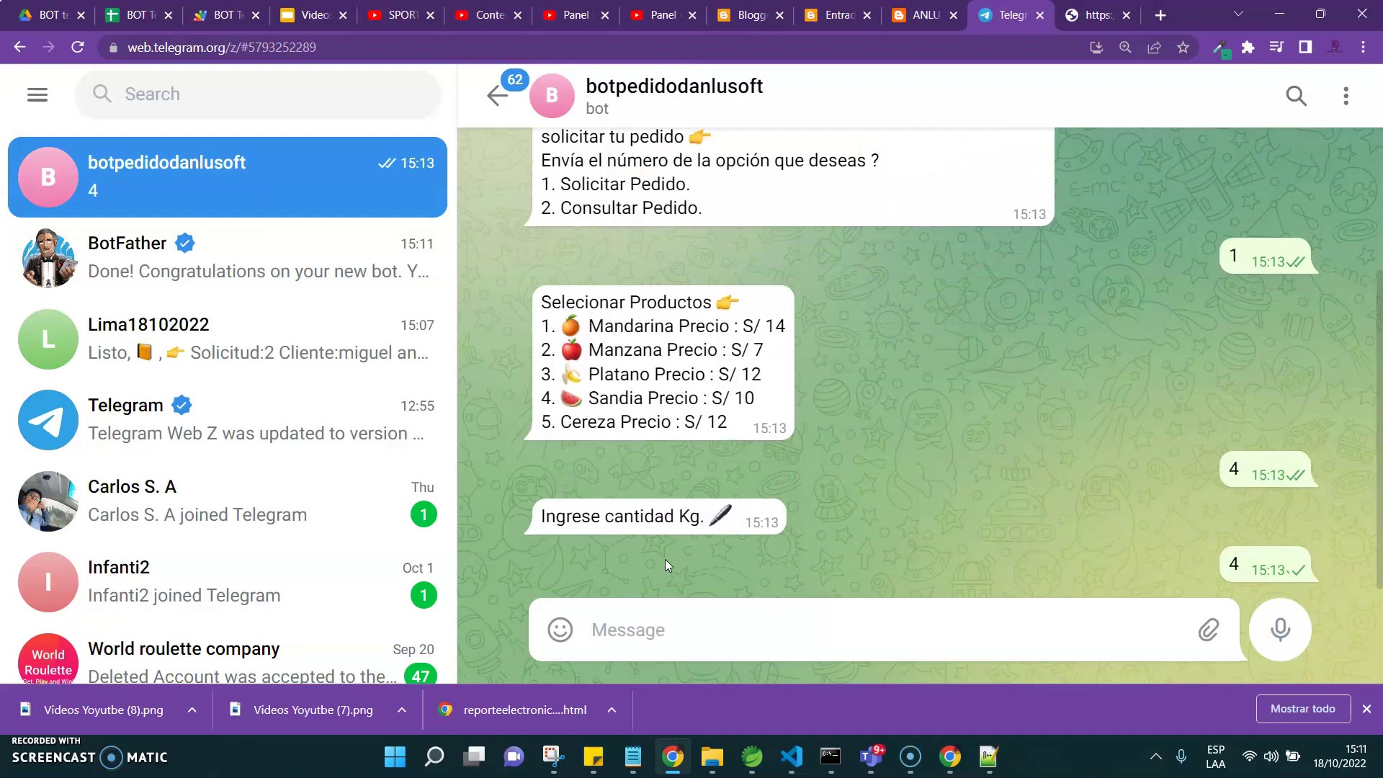
type("1")
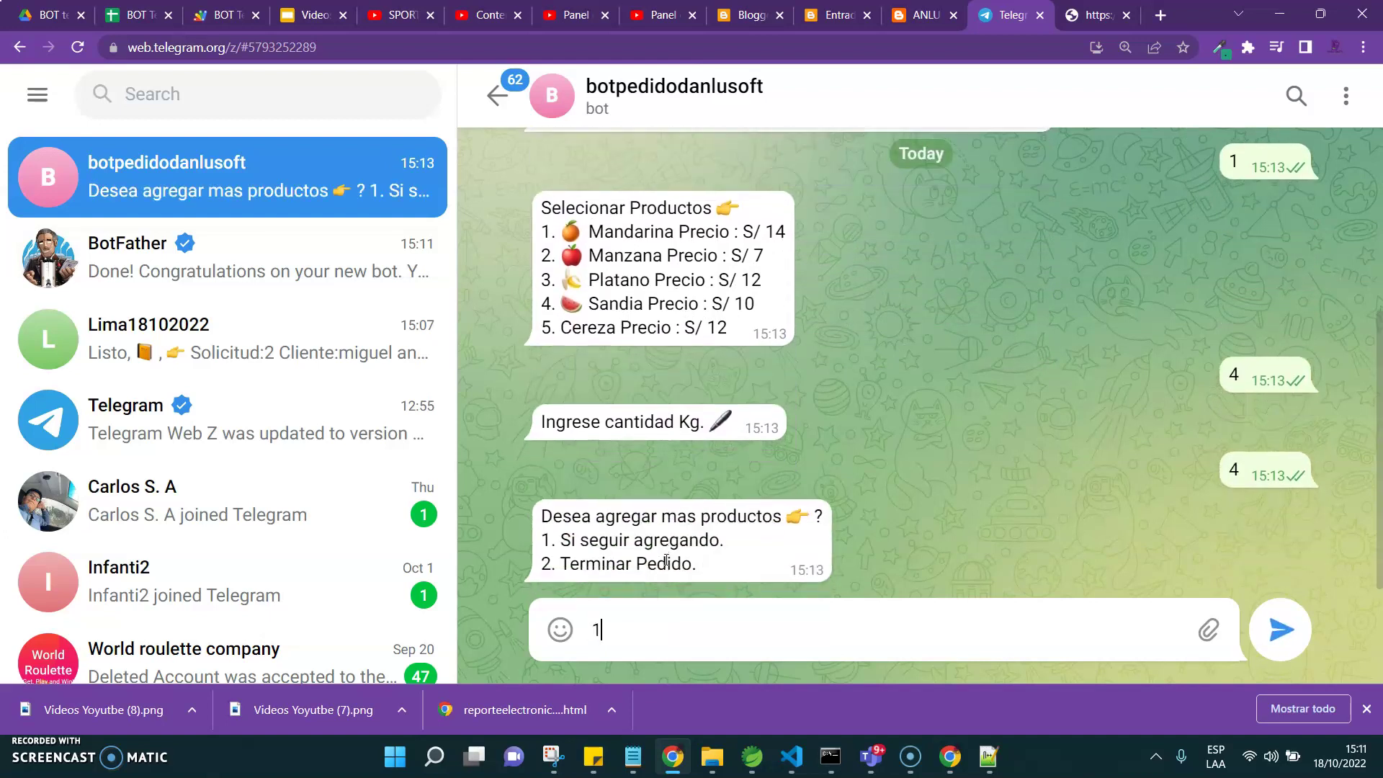
key("BackSpace")
type("2")
key("Return")
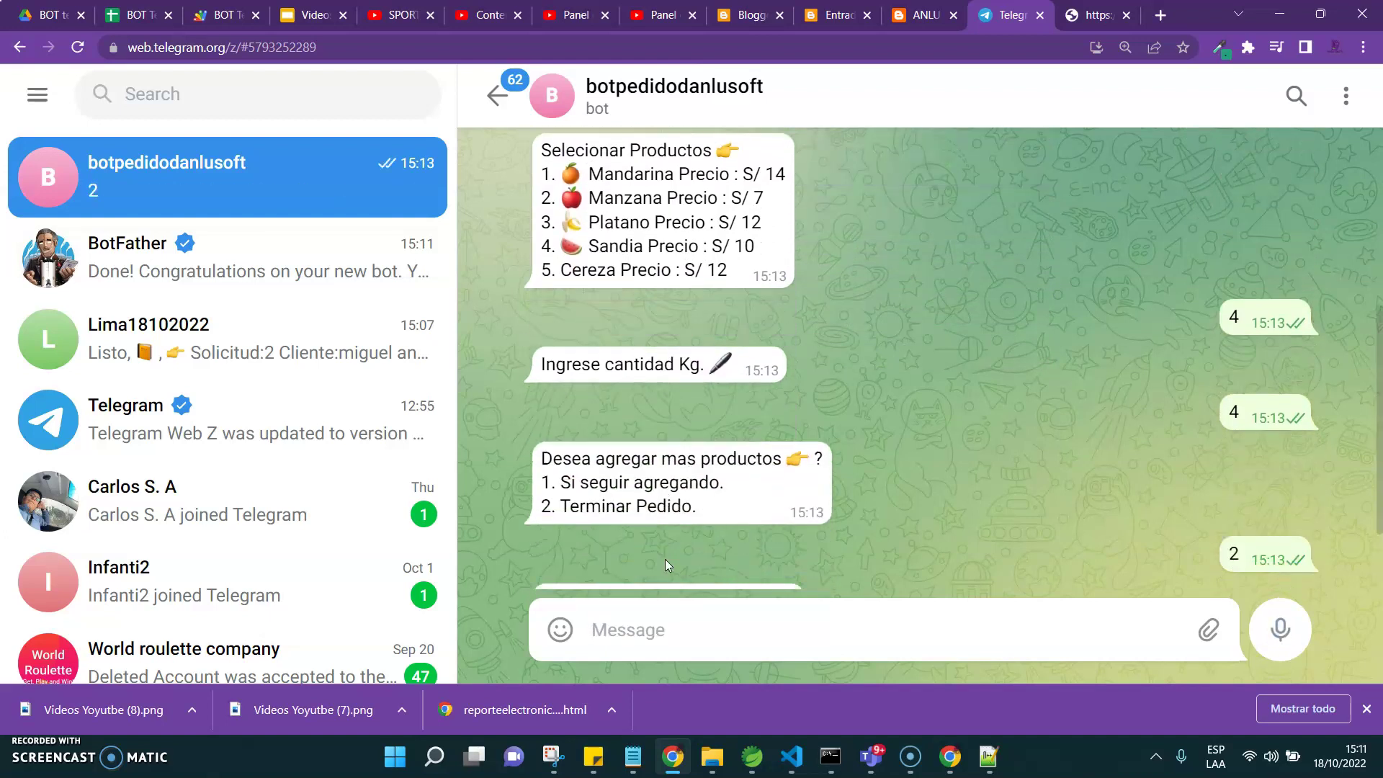
Send the customer name and delivery address so the bot saves the order.
type("miguel")
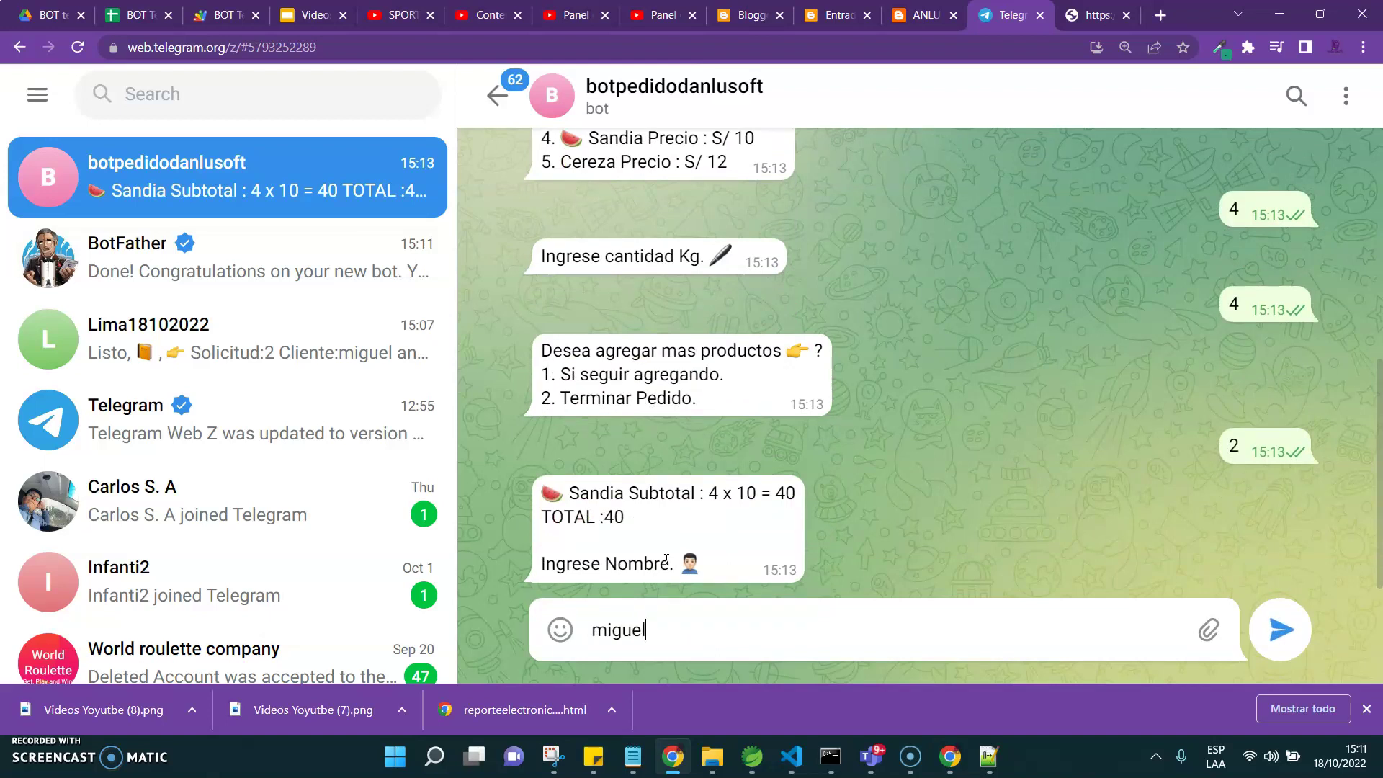
key("Return")
type("direcc")
key("Return")
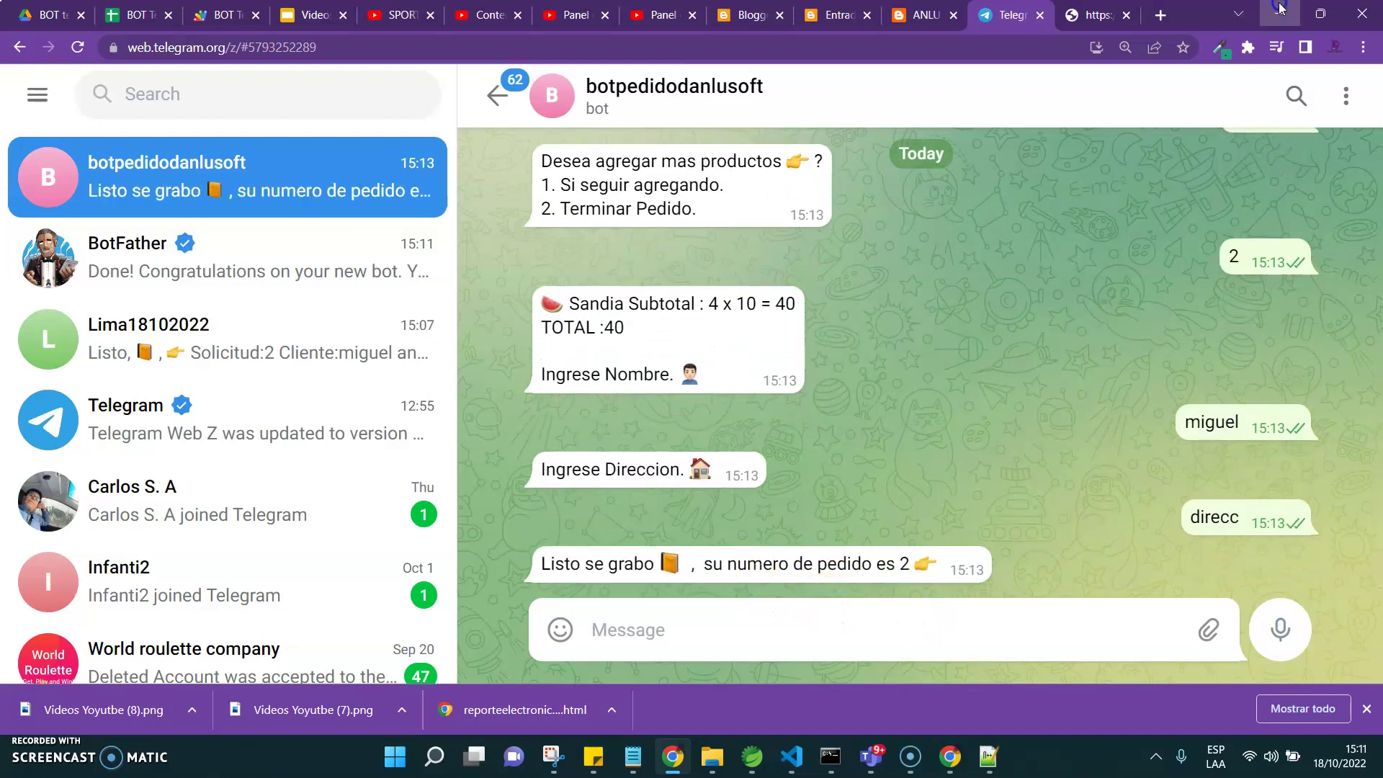
Check the new pending Sandia order in row 2 of the Pedido sheet, then return to Telegram.
mouse_move(949, 756)
left_click(971, 675)
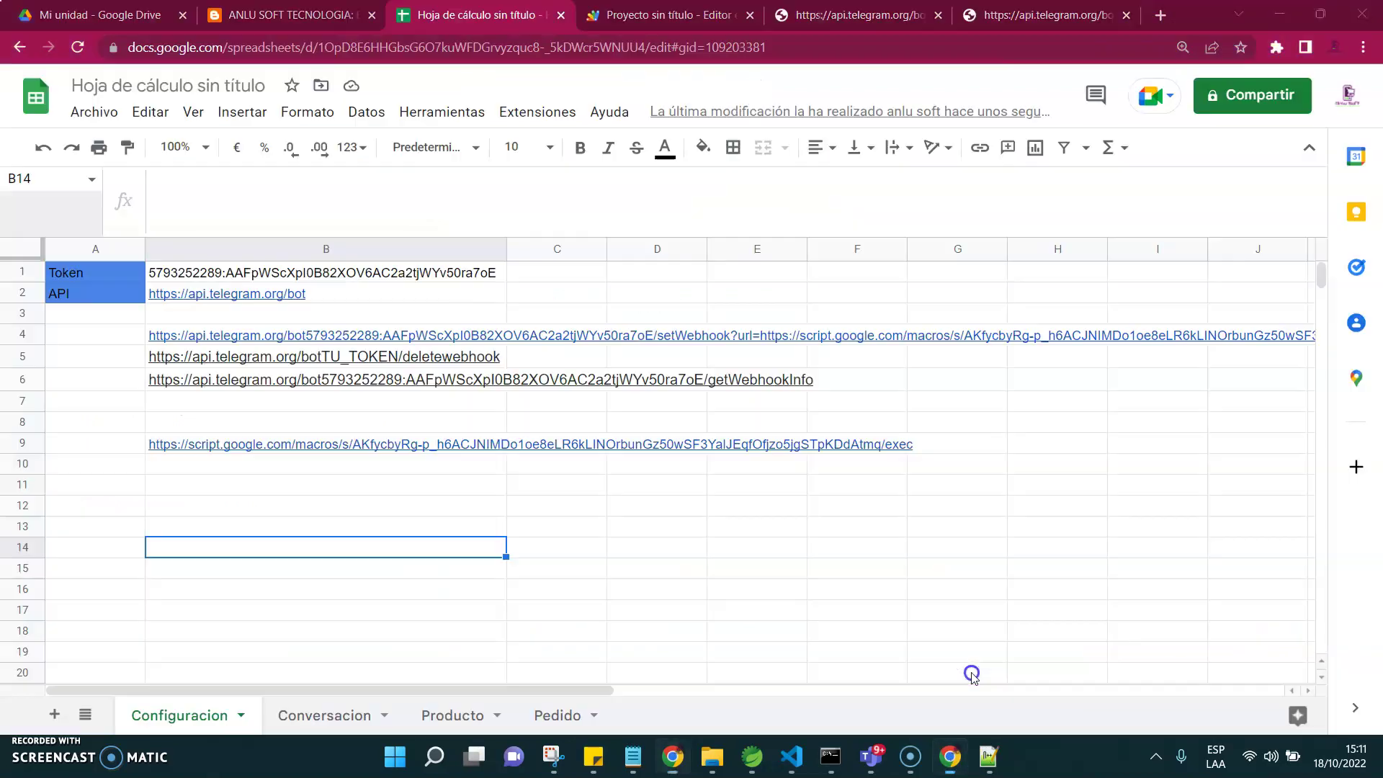
left_click(542, 714)
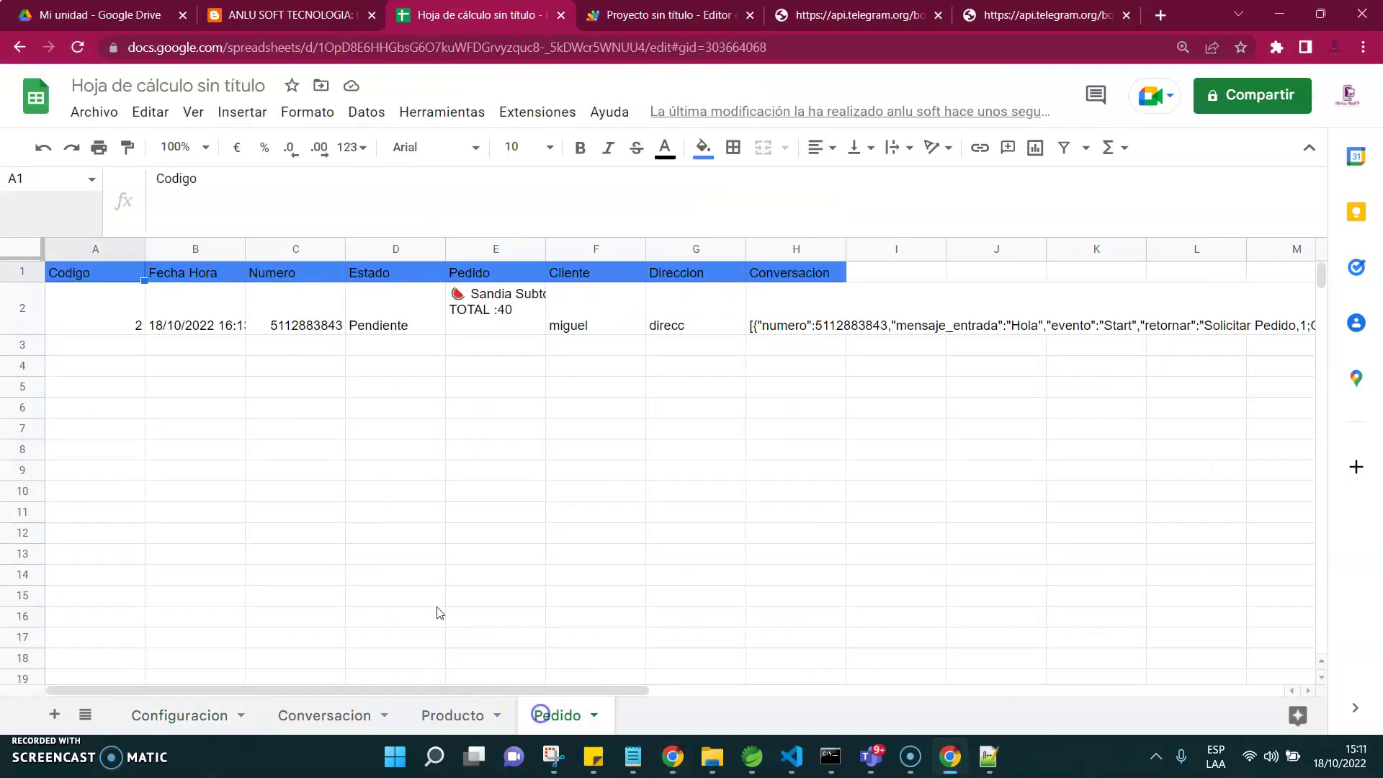
left_click(211, 336)
key("Right")
key("Right")
key("Right")
key("Right")
key("Right")
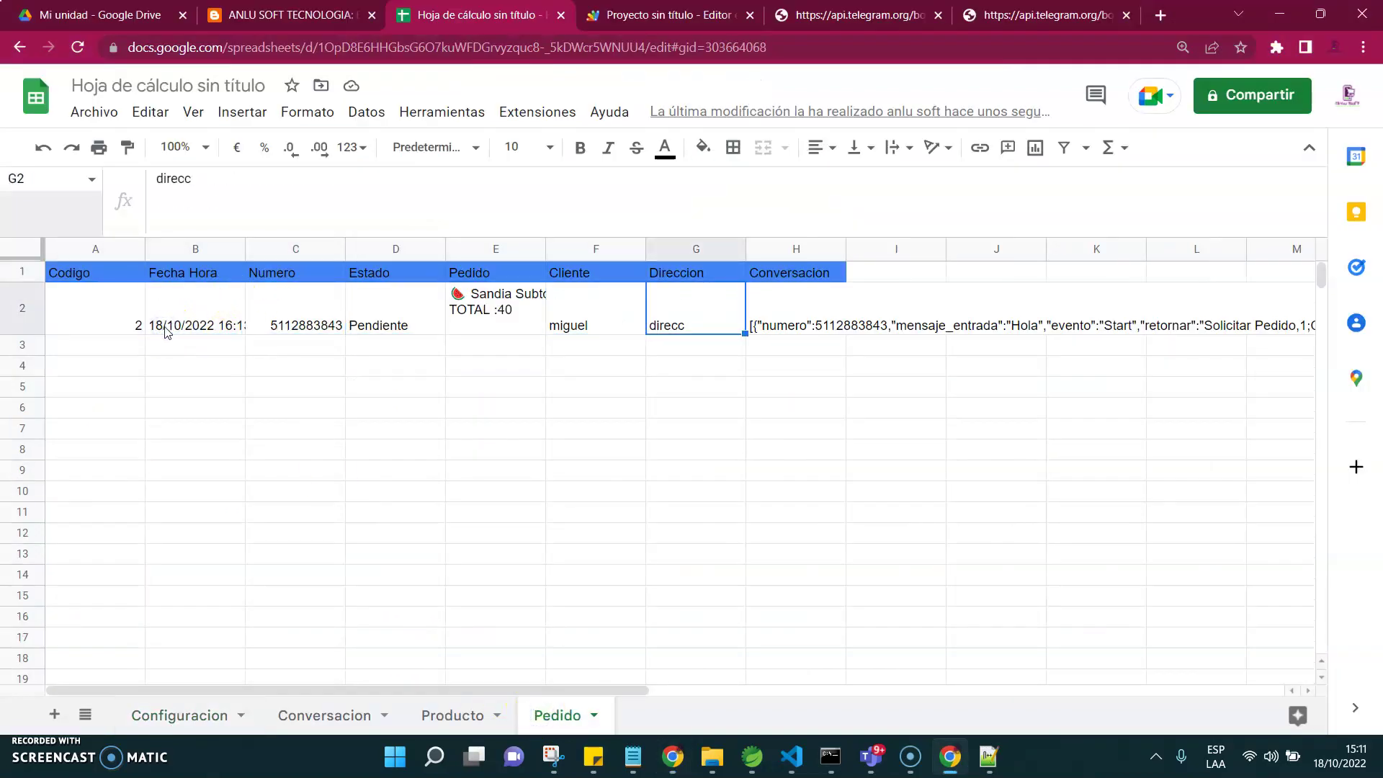
left_click(1279, 15)
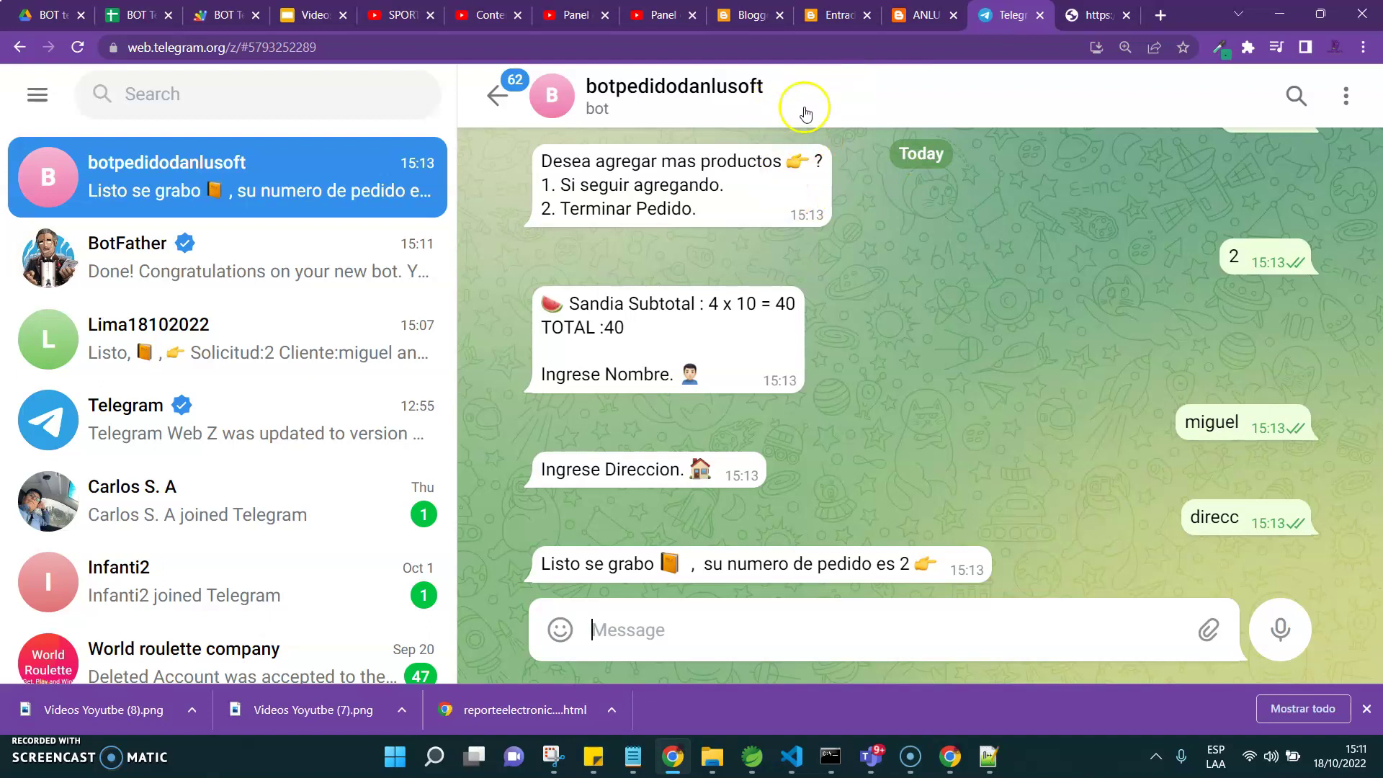
Look over the Apps Script editor and the Conversacion, Pedido, Configuracion and Producto sheets.
mouse_move(949, 757)
left_click(948, 670)
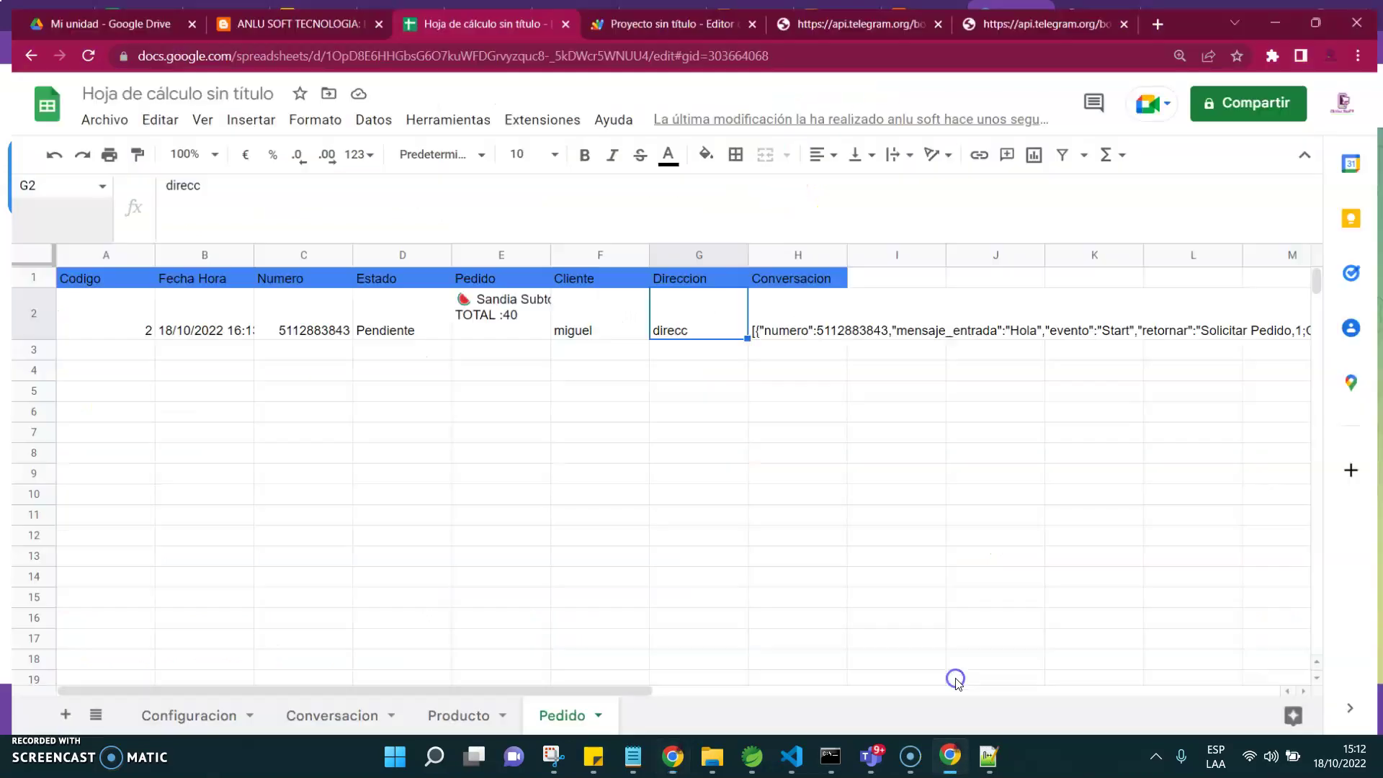
key("ctrl+Tab")
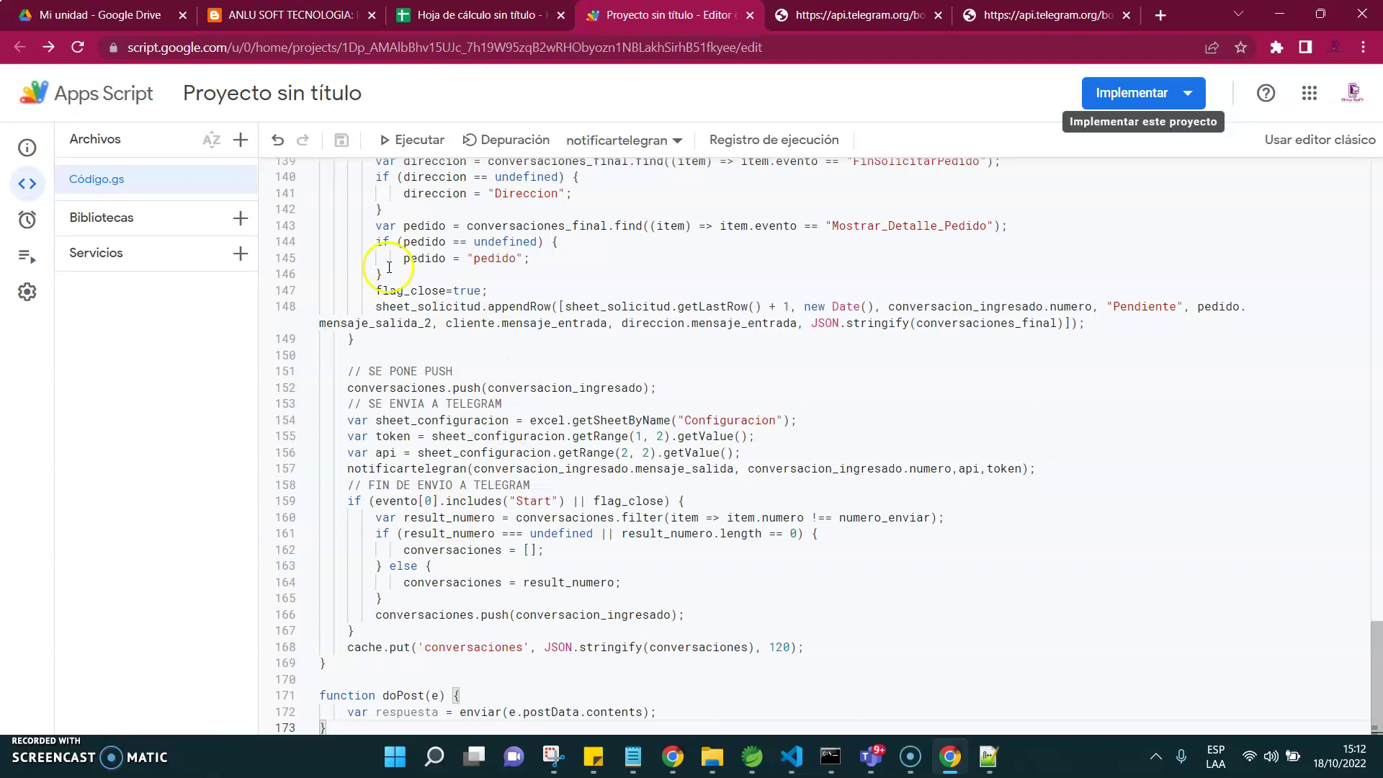
key("ctrl+shift+Tab")
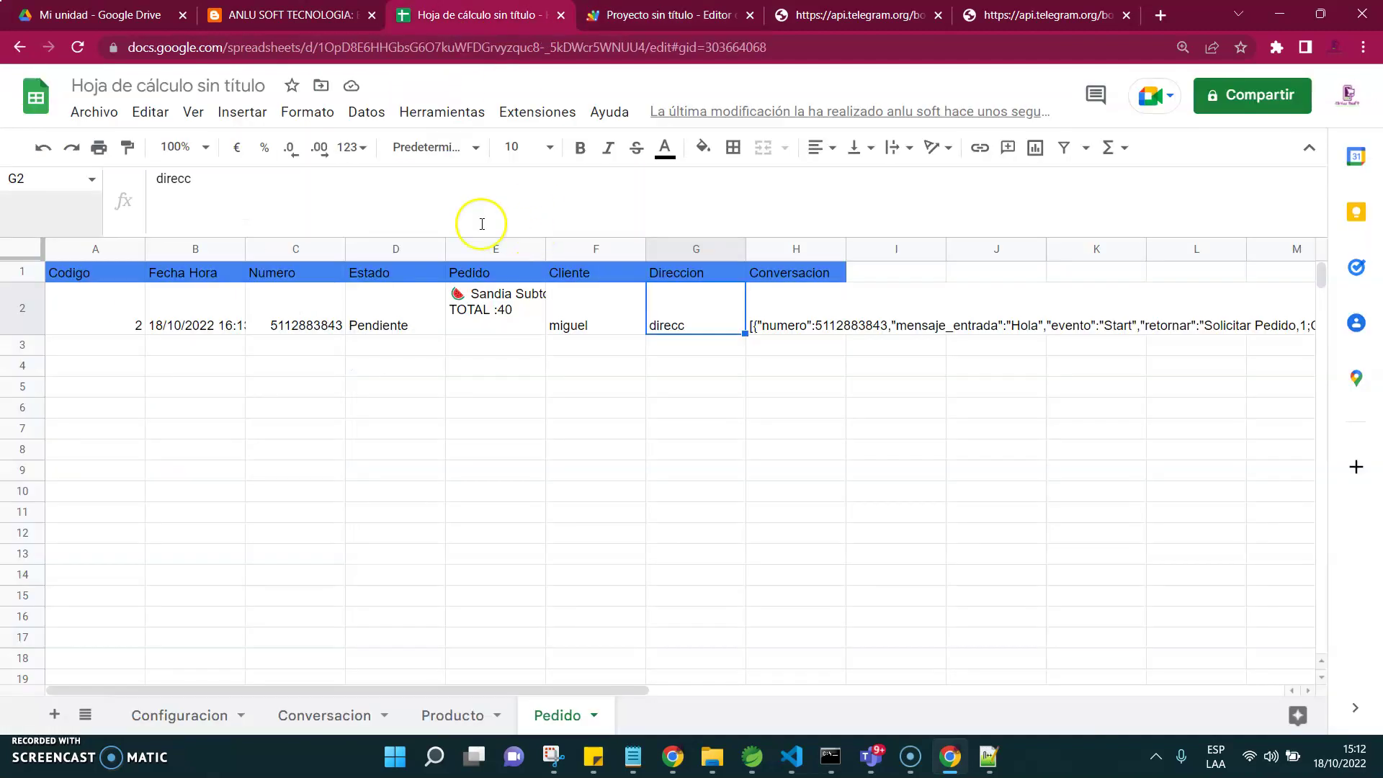
left_click(310, 716)
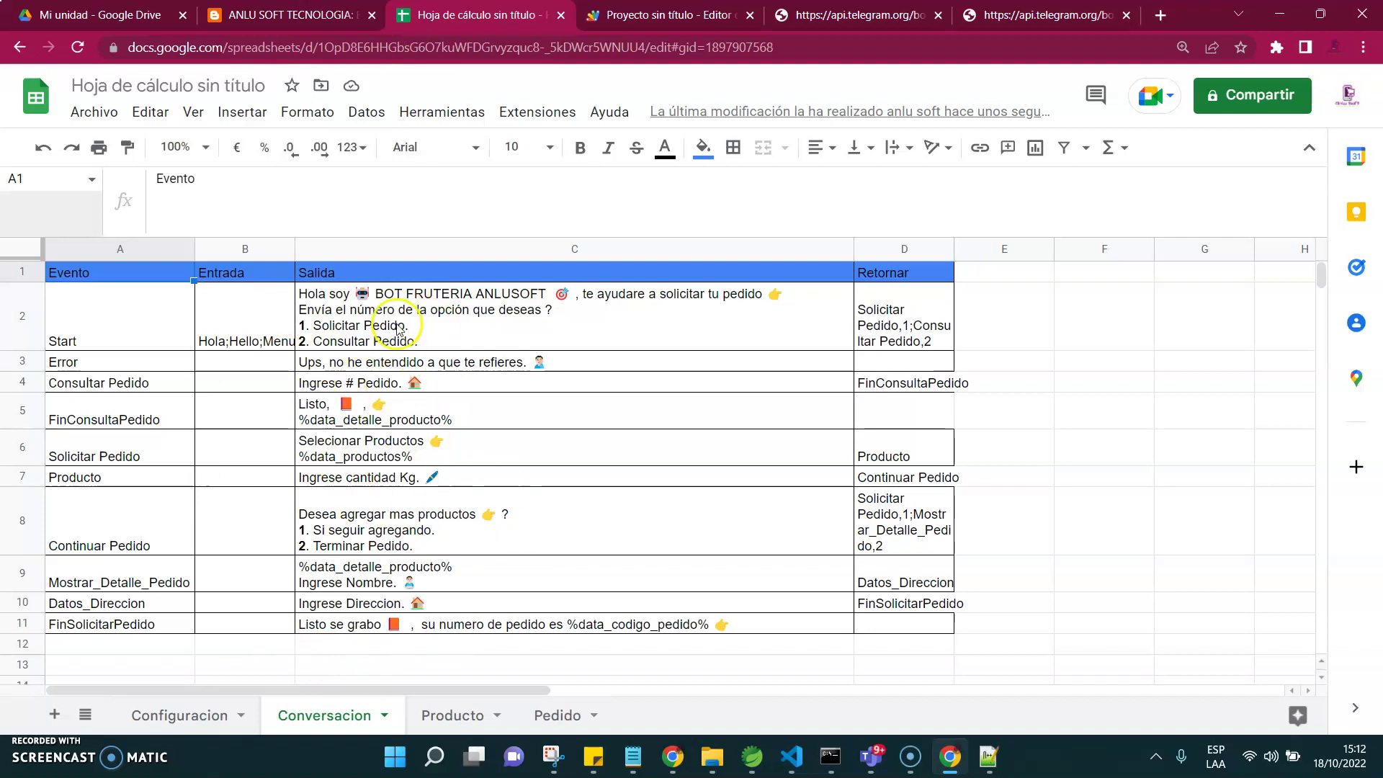
left_click(552, 717)
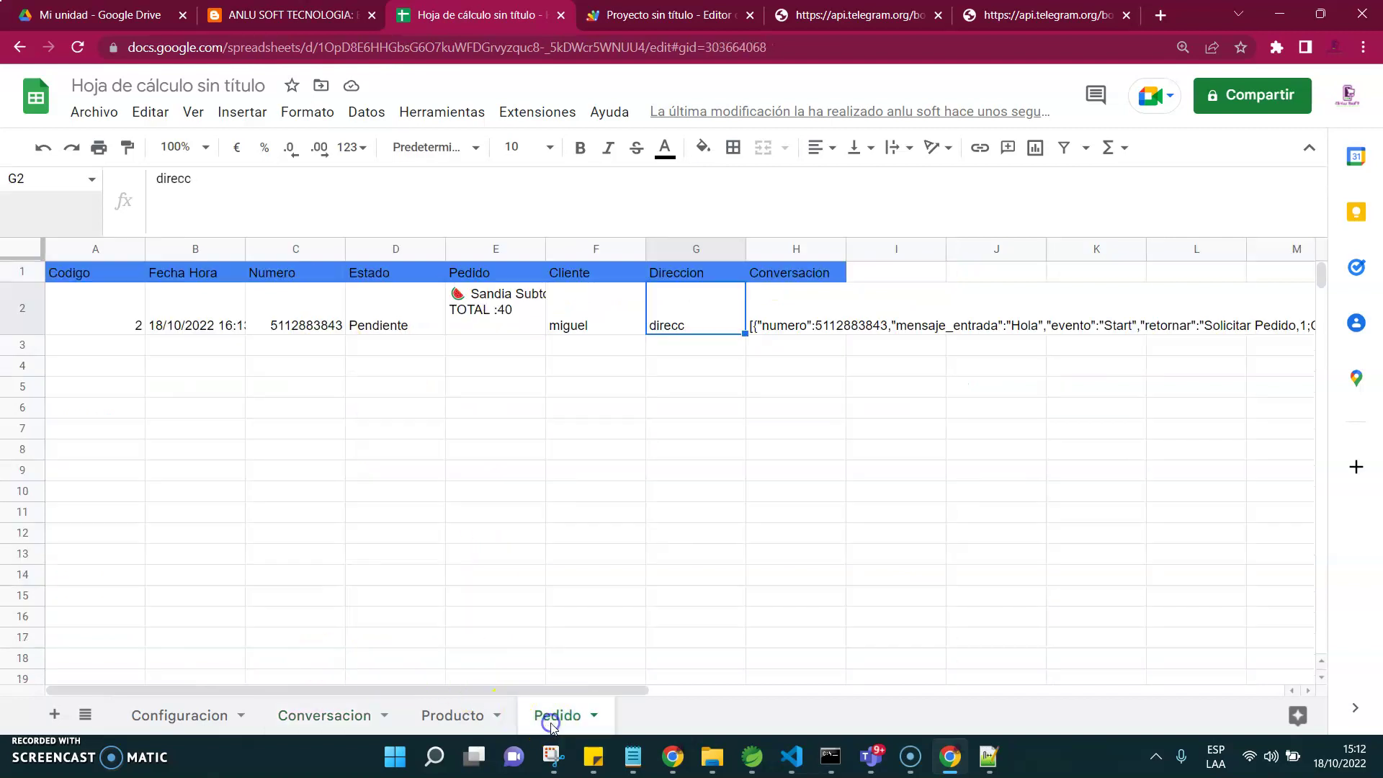
left_click(174, 711)
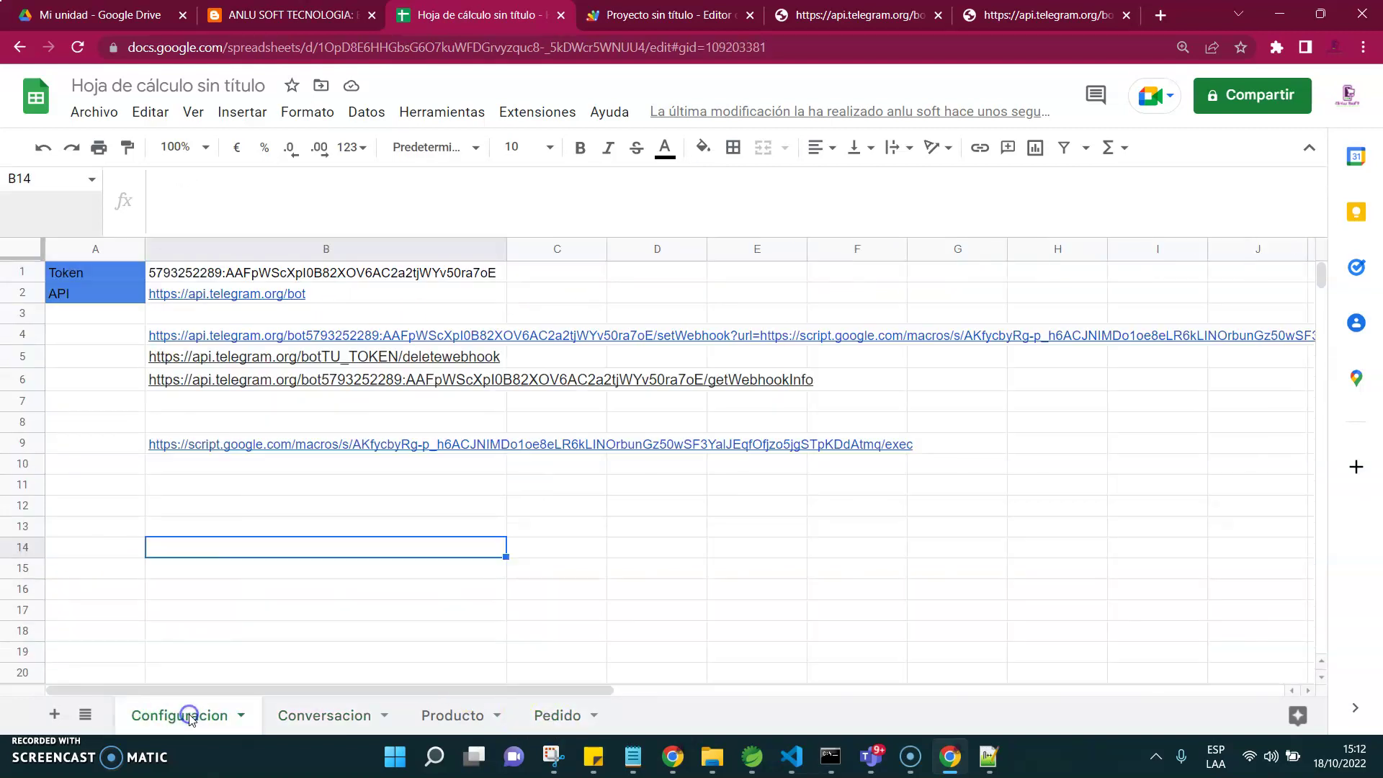
left_click(107, 276)
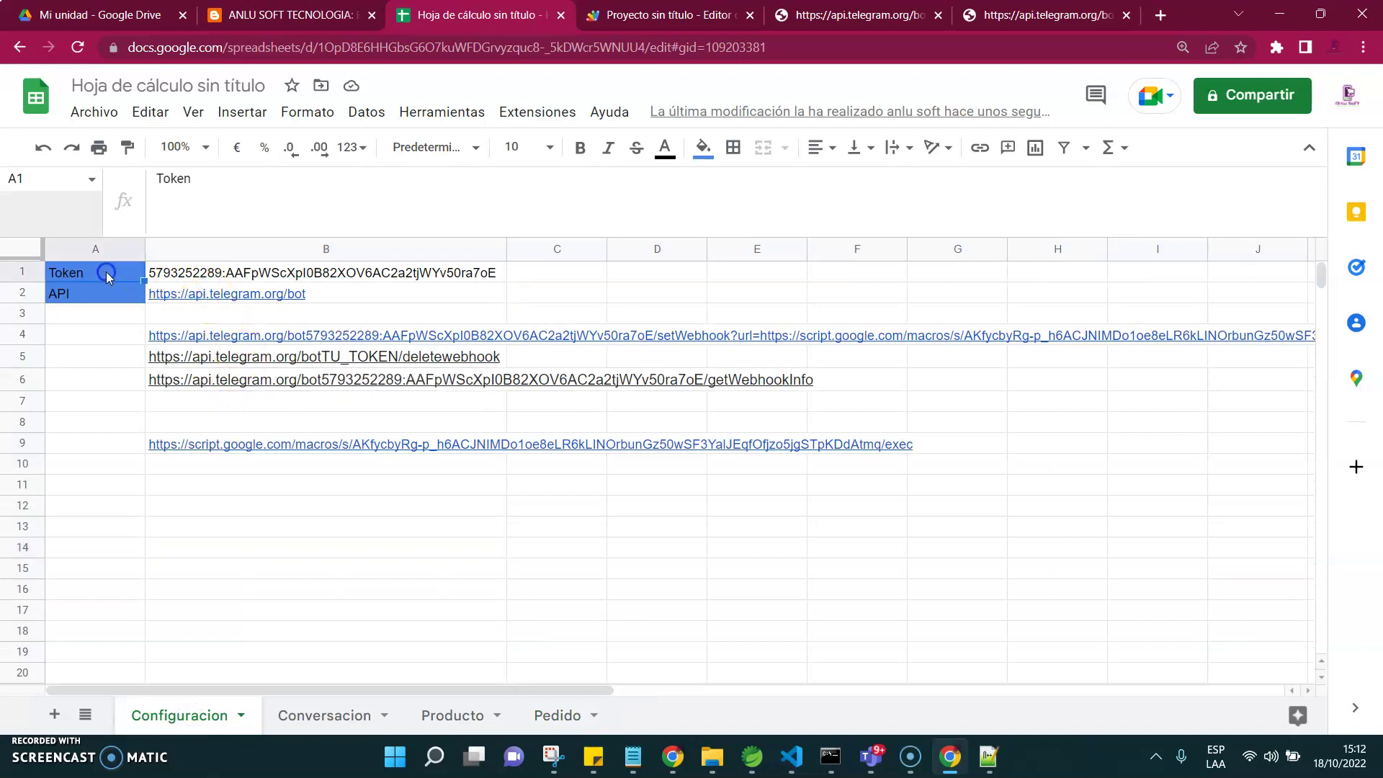
left_click(188, 272)
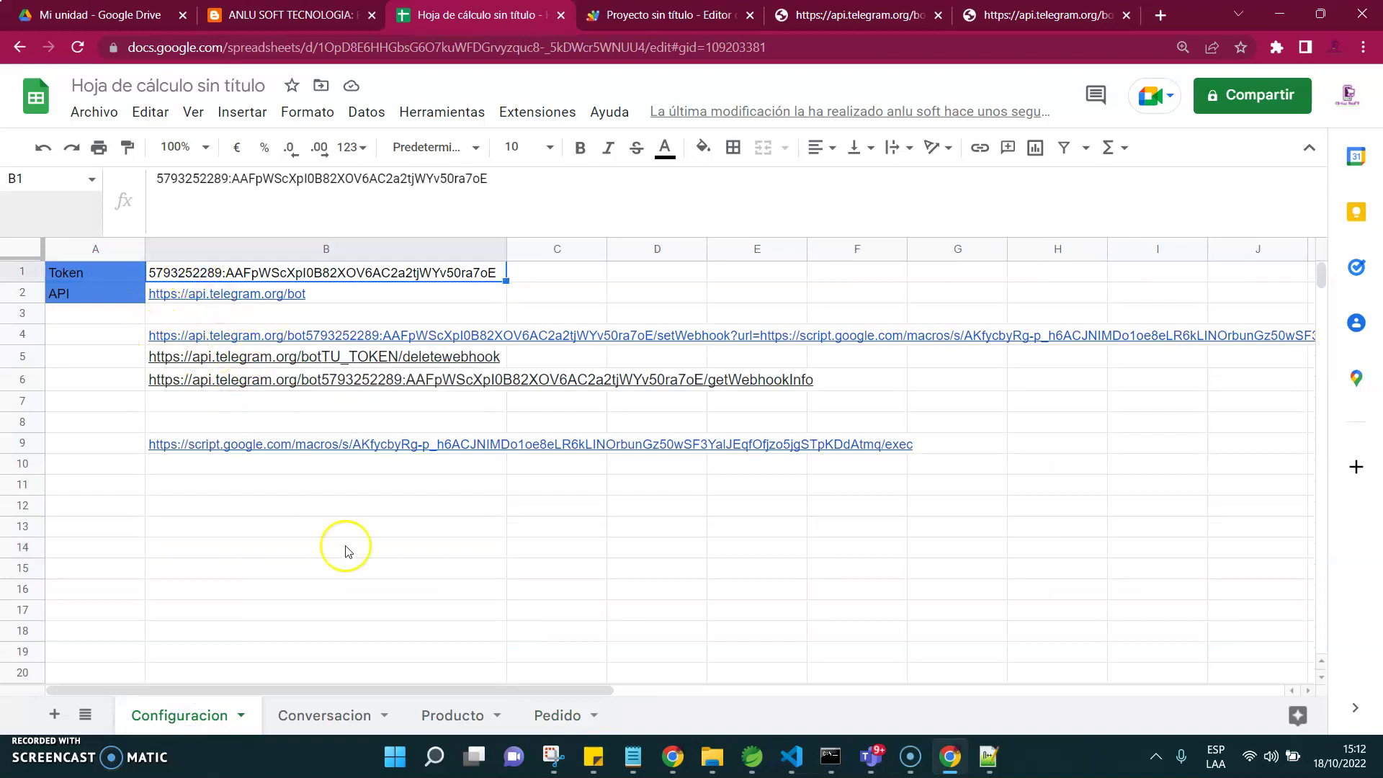
left_click(453, 716)
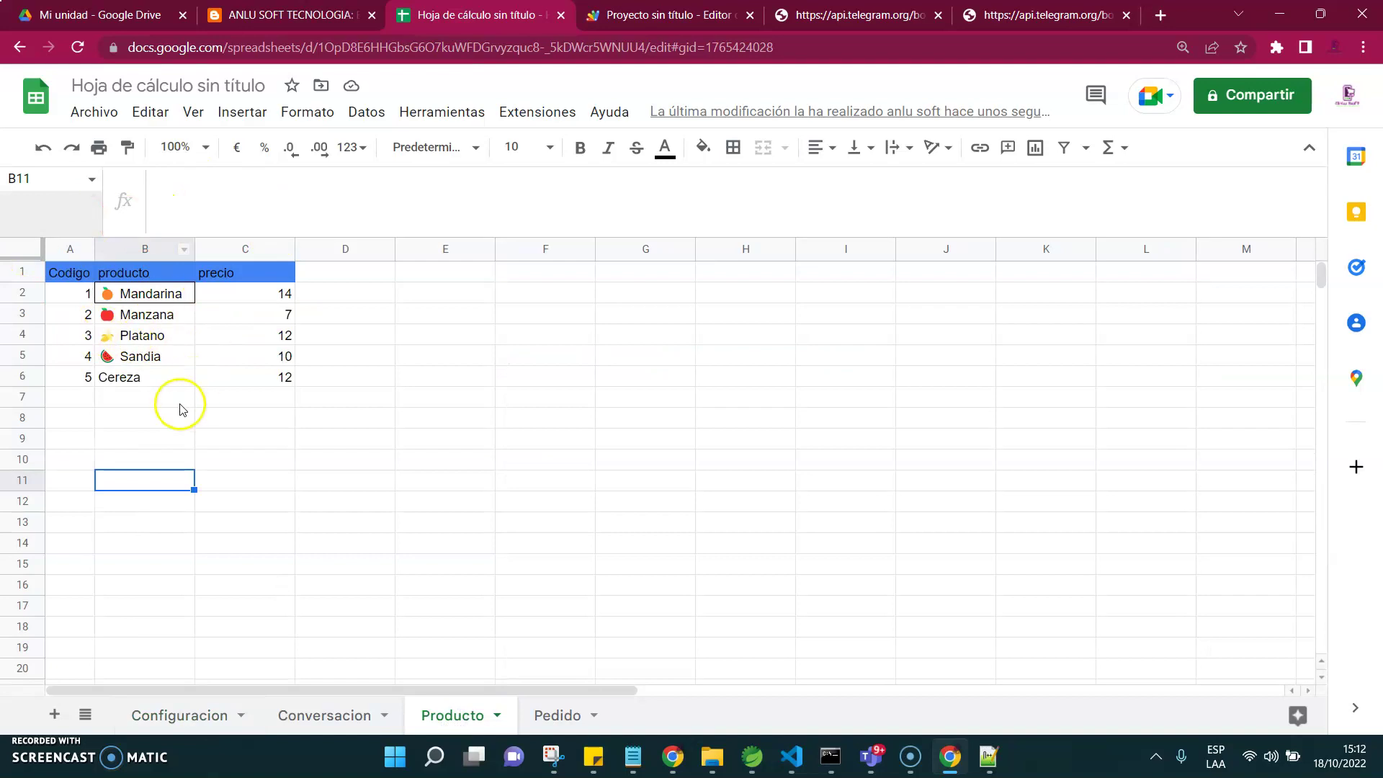
left_click(1279, 13)
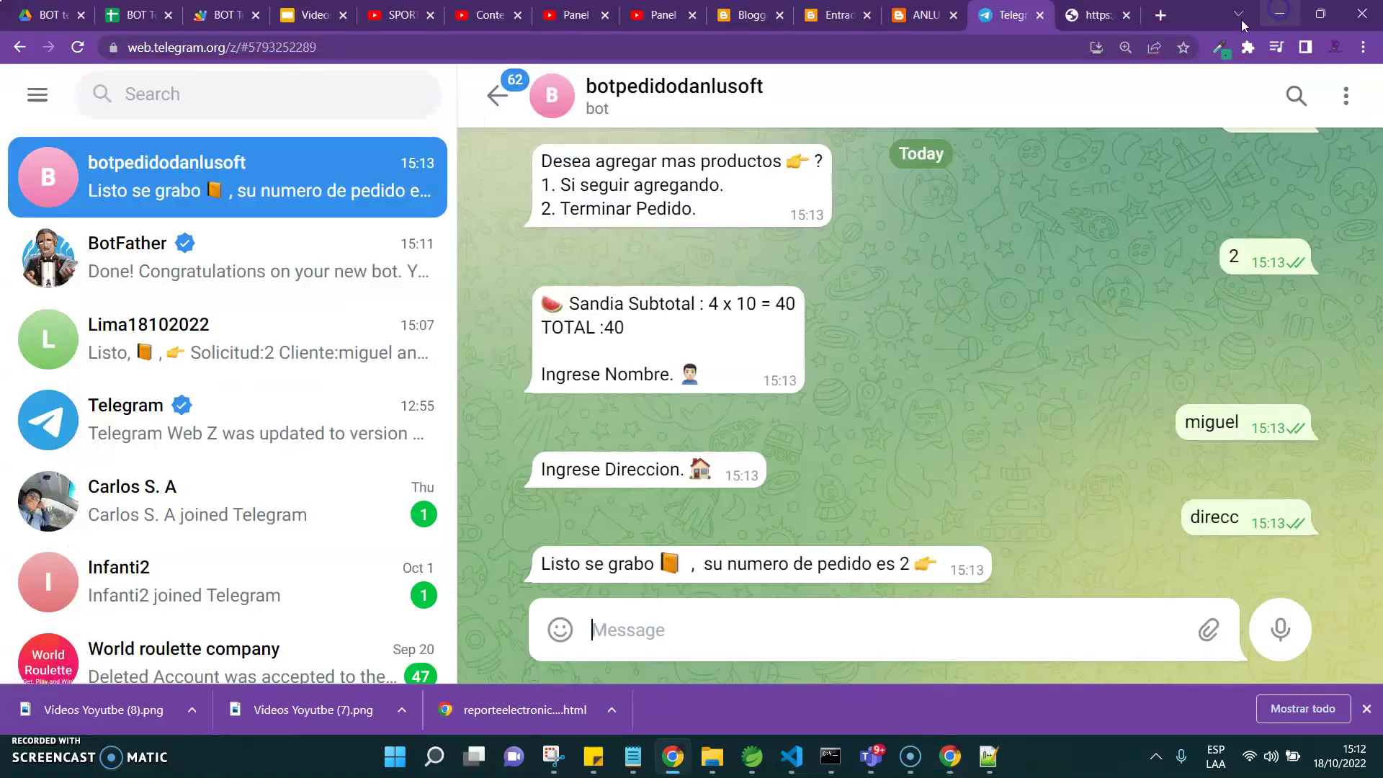